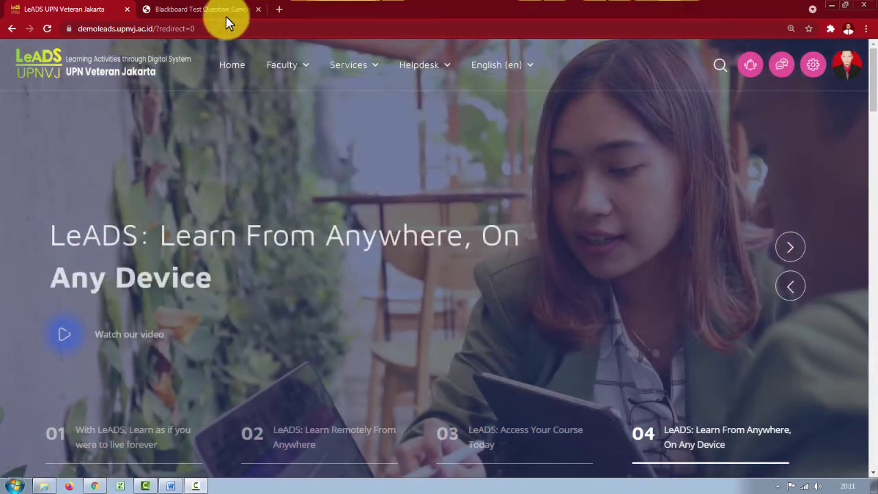
Switch to the Blackboard Test Generator page and look over its instructions and question-entry form.
click(199, 9)
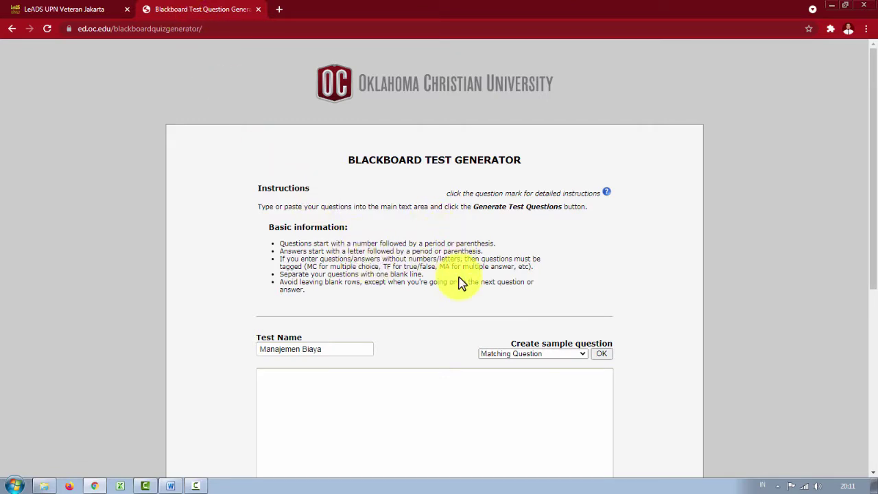
scroll(459, 283, down, 2)
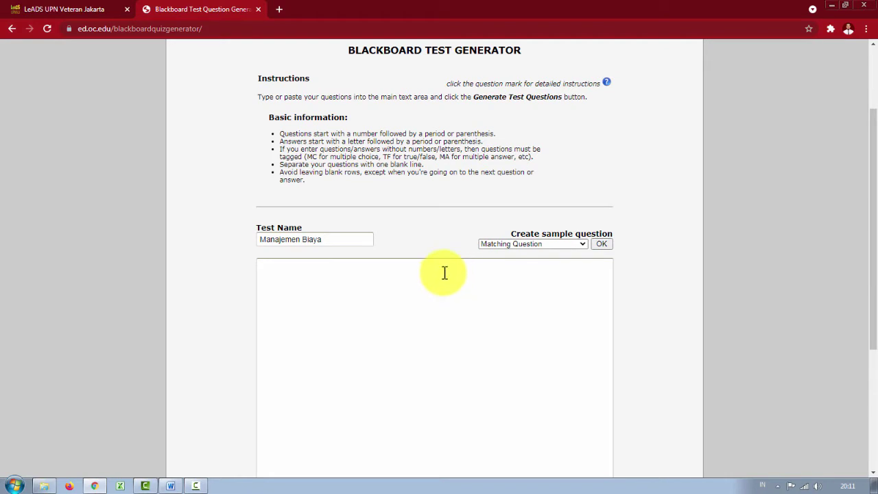
scroll(444, 278, down, 1)
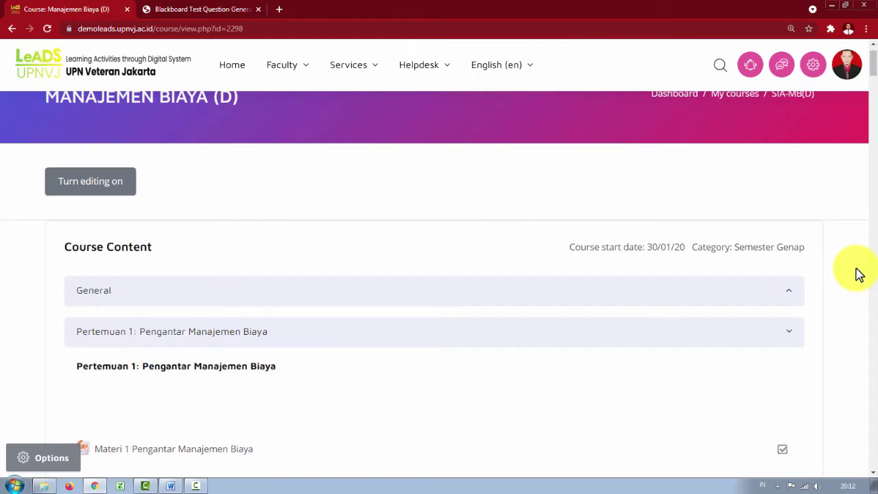
Look over the Manajemen Biaya (D) course page and its opening course content sections.
scroll(859, 274, up, 1)
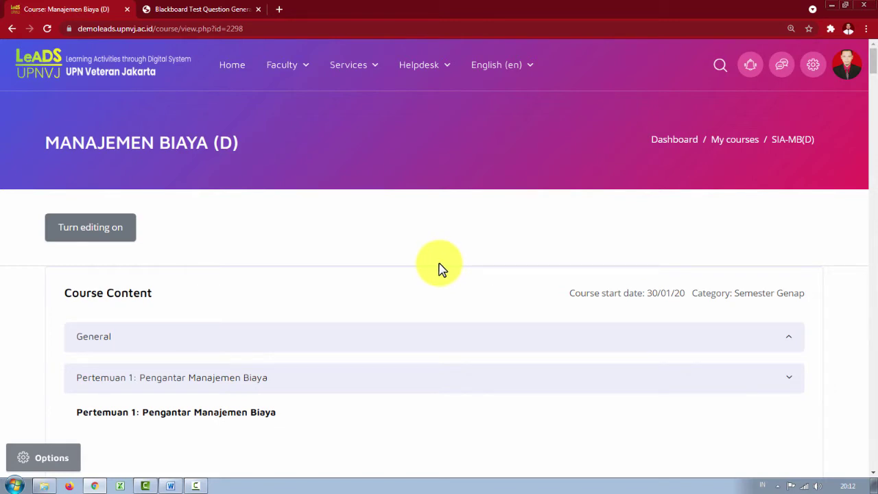
scroll(181, 245, down, 1)
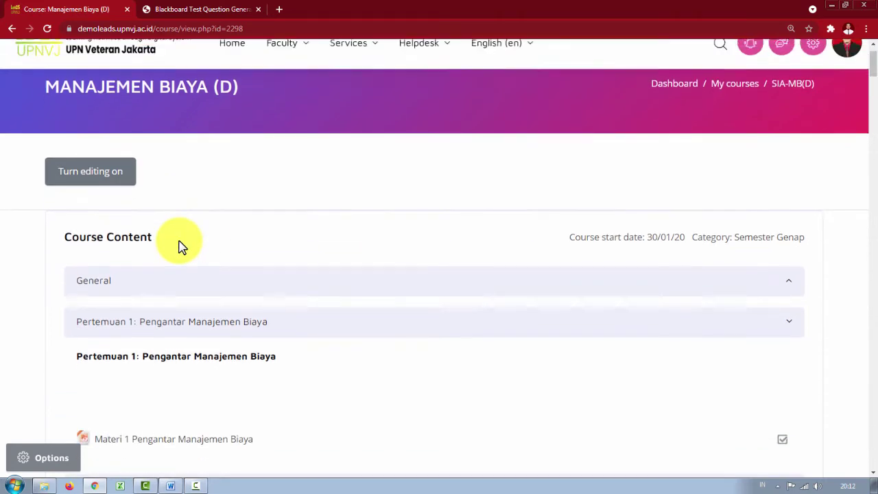
click(99, 175)
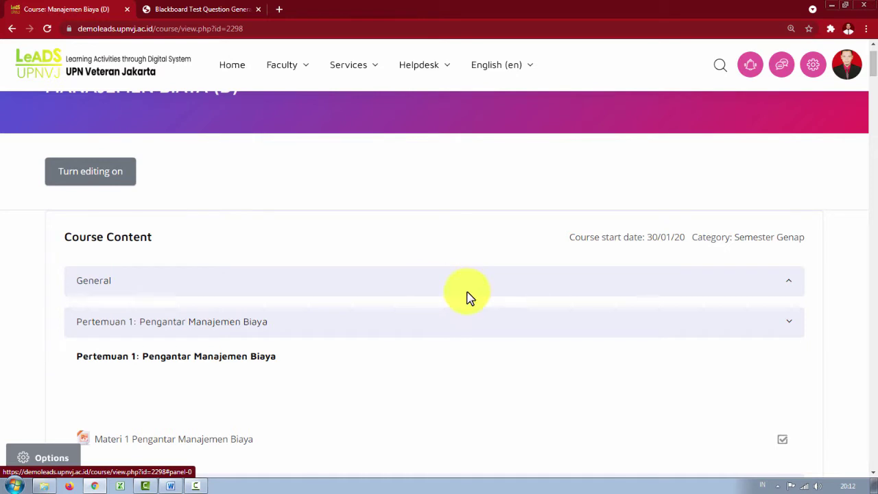
scroll(466, 293, down, 1)
scroll(288, 274, up, 2)
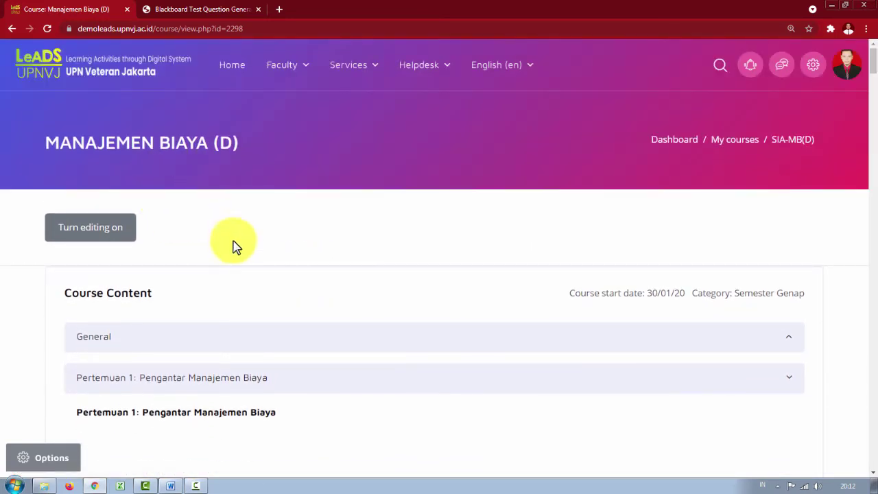
scroll(279, 318, down, 1)
scroll(284, 317, up, 1)
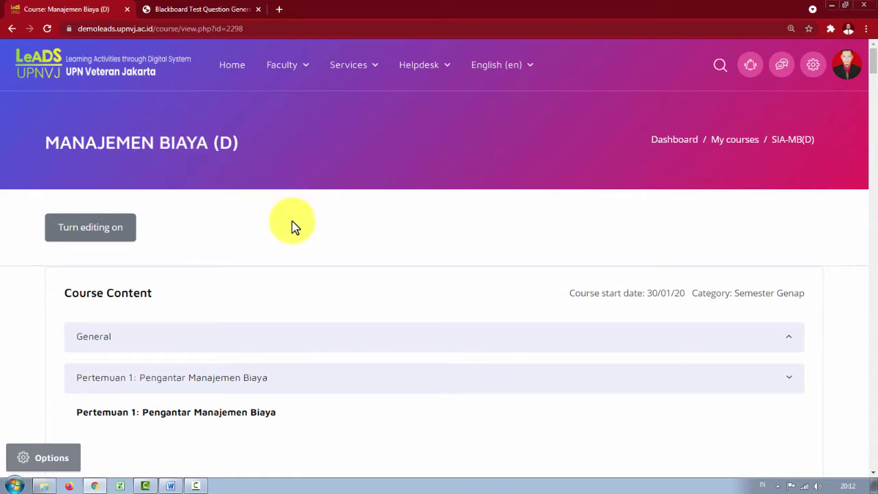
scroll(329, 245, down, 2)
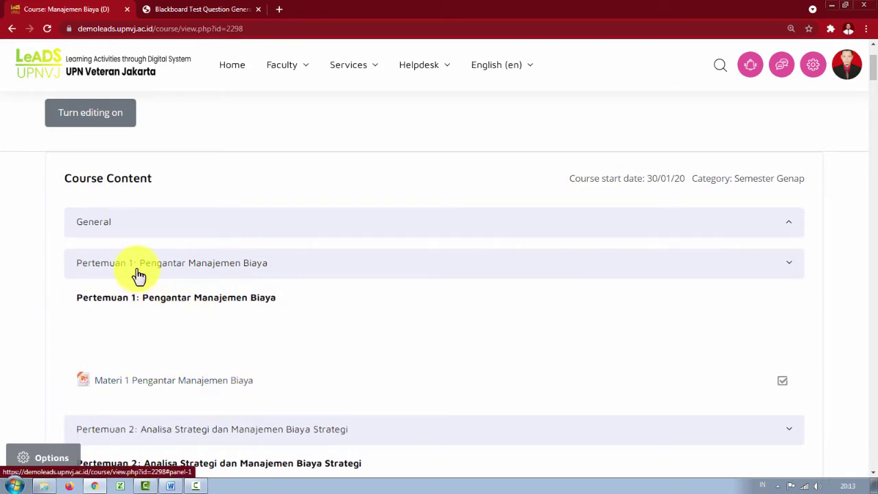
scroll(288, 301, up, 1)
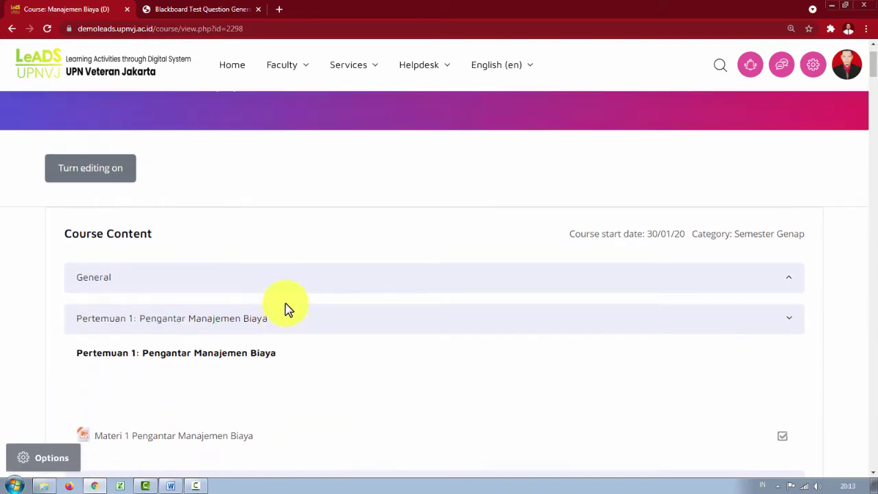
scroll(288, 309, up, 1)
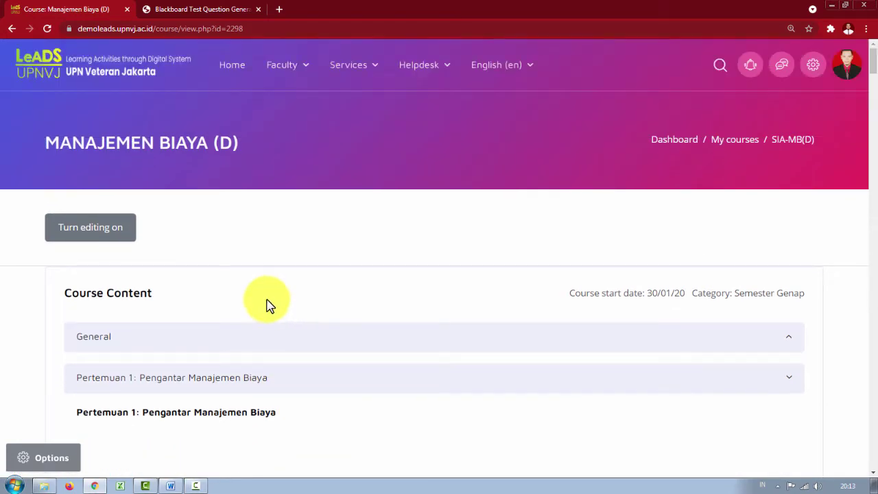
Turn on editing for the Manajemen Biaya (D) course and add a new Quiz activity to its General section.
click(89, 241)
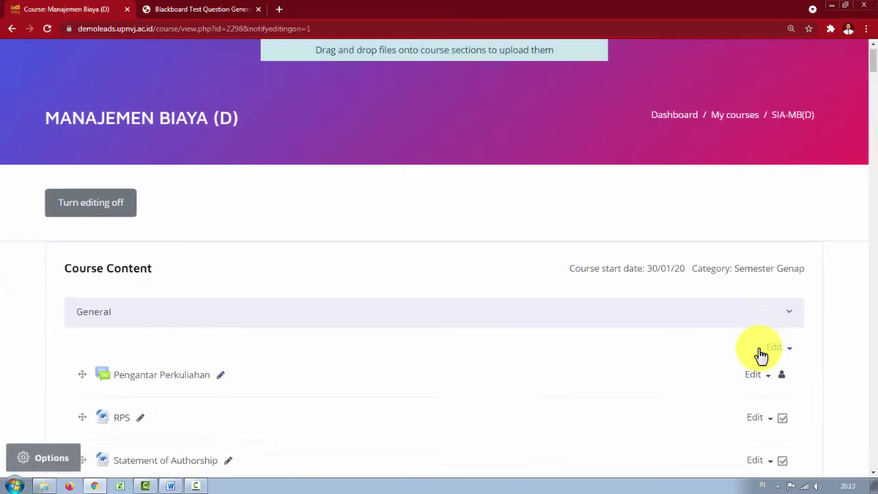
scroll(758, 357, down, 3)
scroll(693, 373, up, 1)
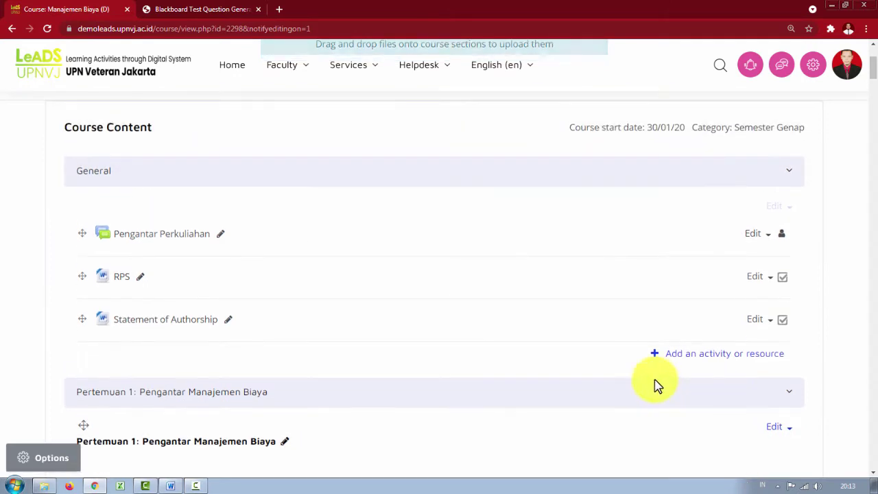
click(684, 362)
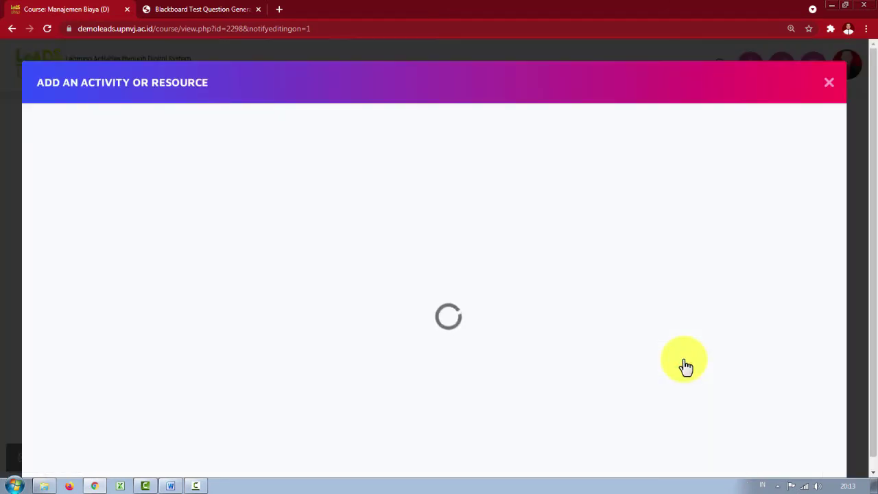
scroll(668, 358, down, 2)
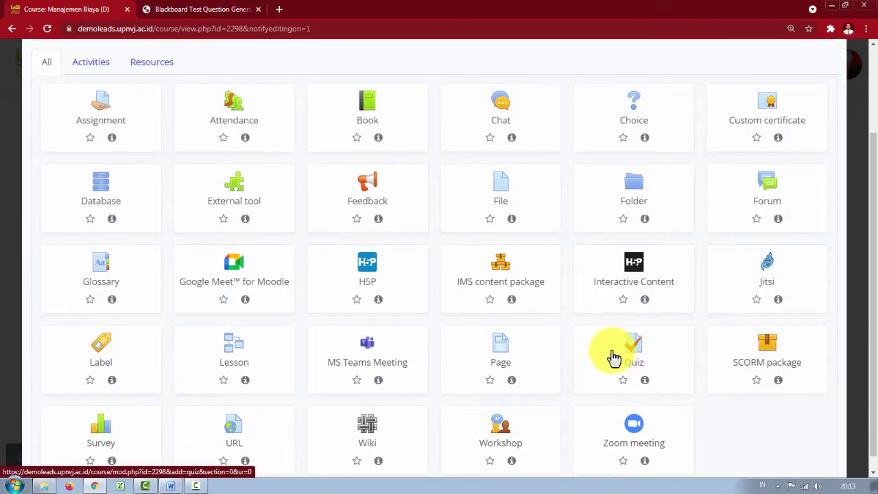
click(635, 353)
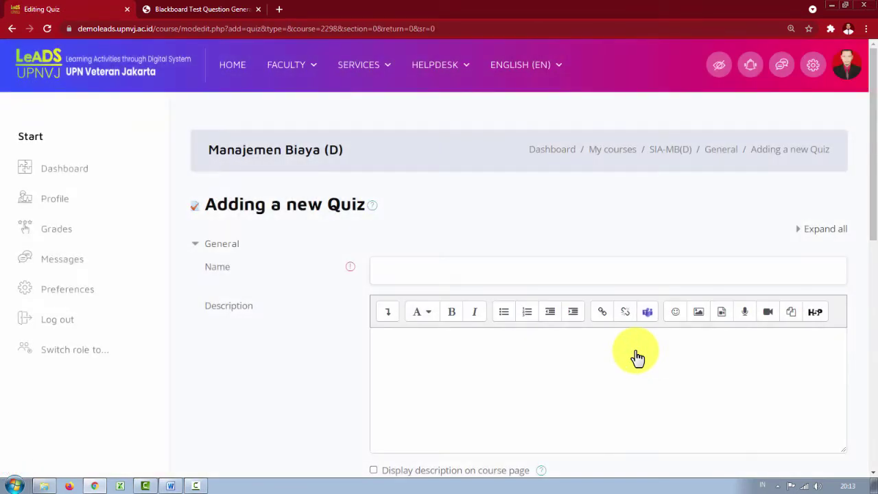
Name the new quiz "Kuis Pengantar Manajemen Biaya".
click(415, 274)
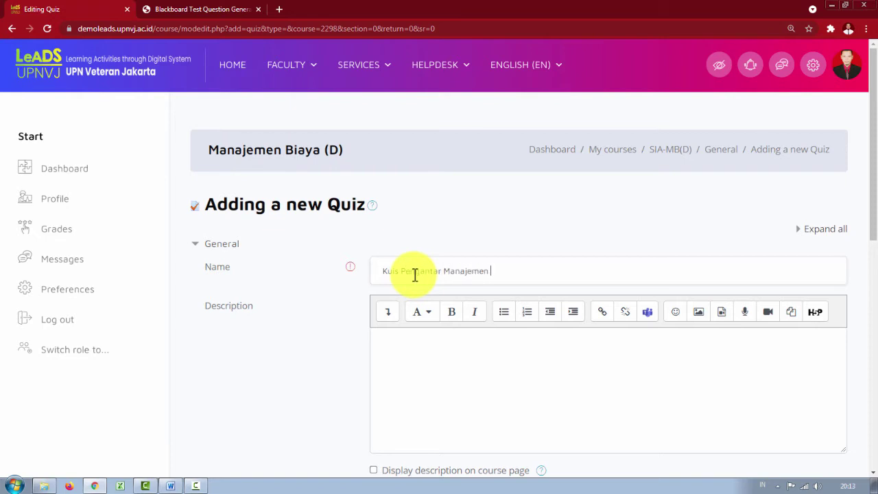
scroll(414, 274, down, 3)
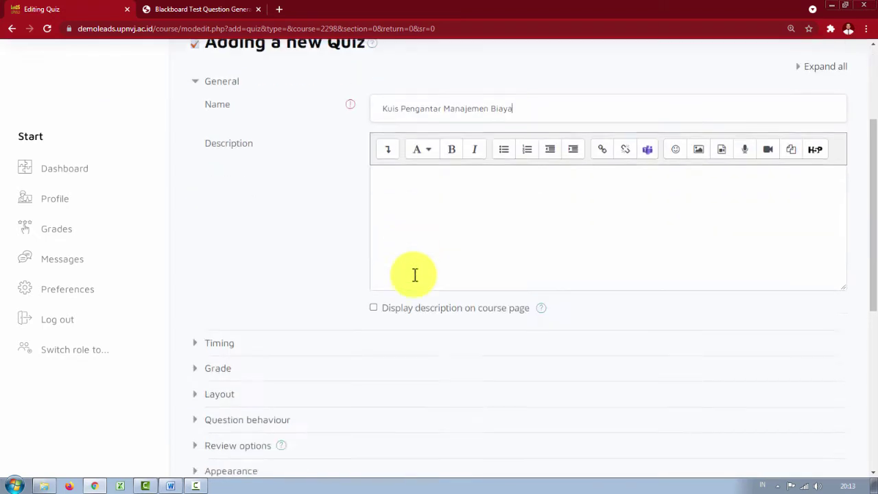
Enter the quiz description "Silahkan dikerjakan mulai jam 08.00-10.30" and have it displayed on the course page.
click(394, 159)
scroll(381, 279, up, 1)
scroll(380, 279, up, 1)
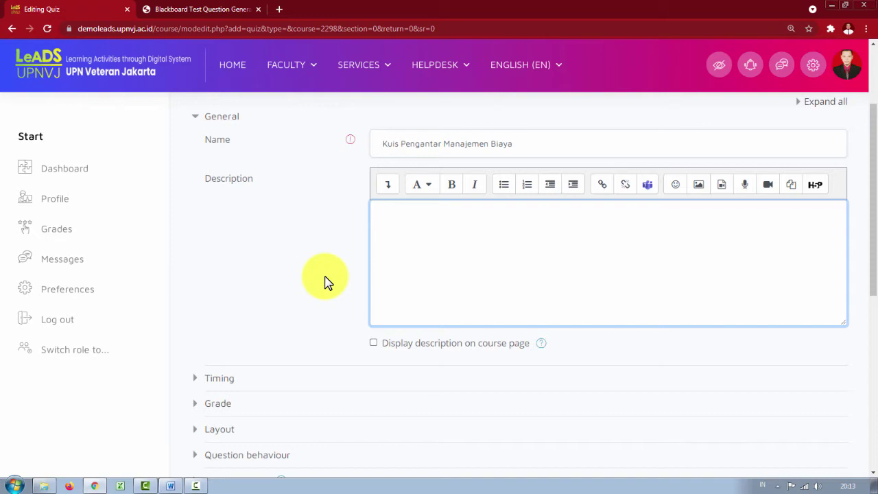
text(Silahkan dikerjakan m)
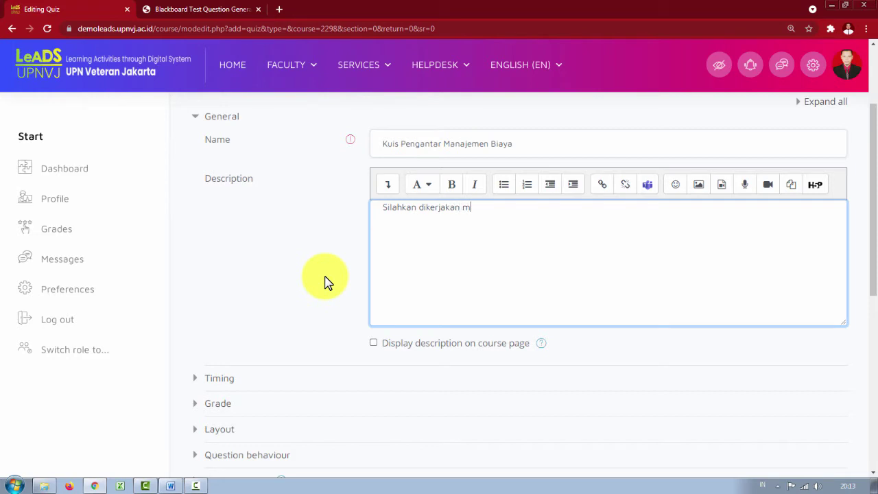
text(ulai jam 08.00-10.30)
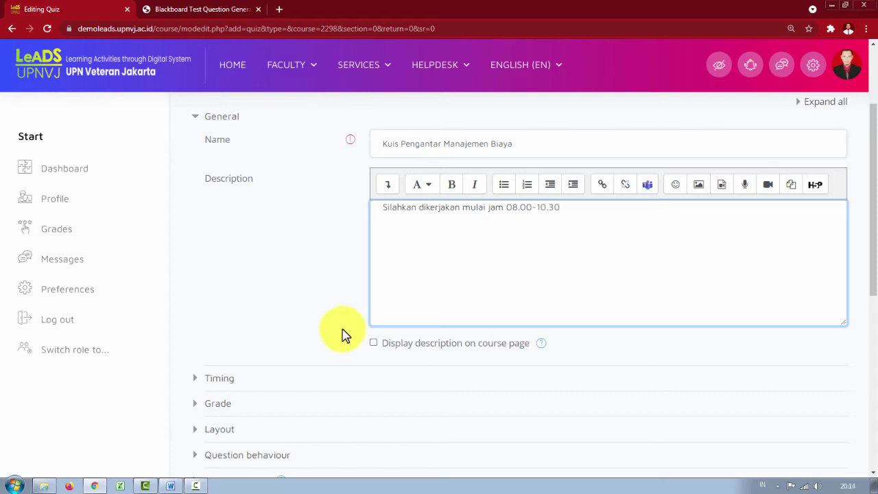
click(285, 289)
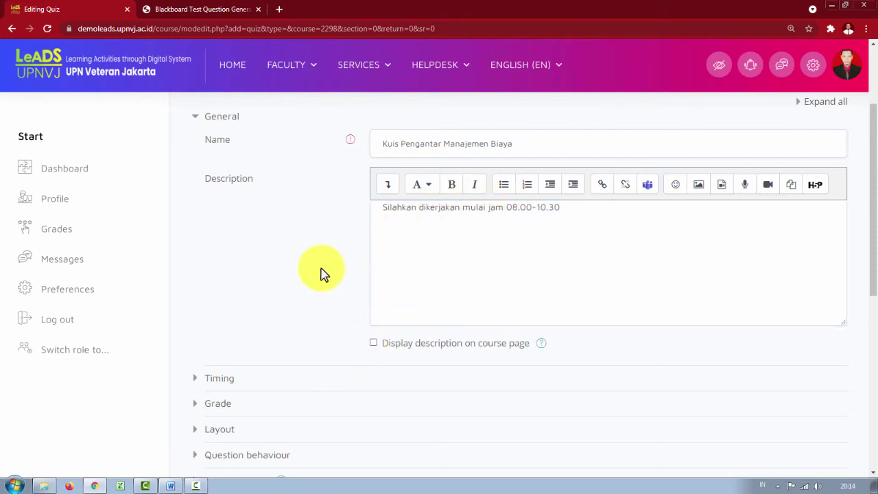
scroll(325, 273, down, 1)
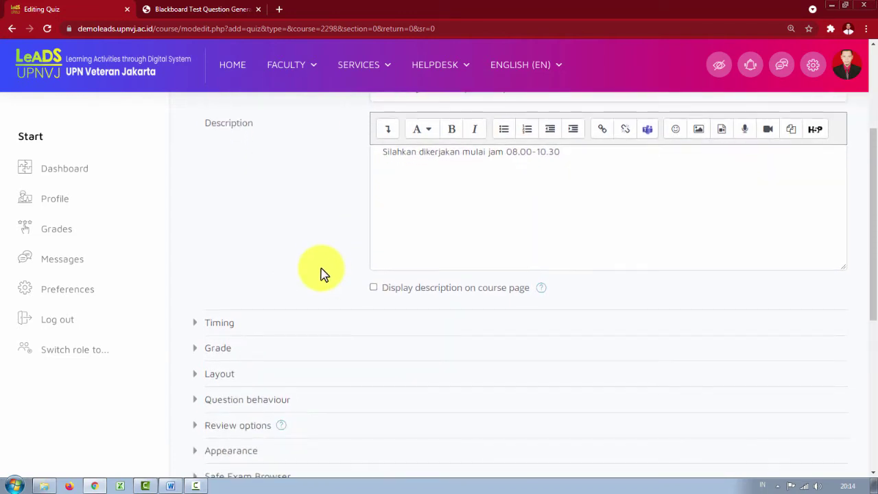
click(374, 288)
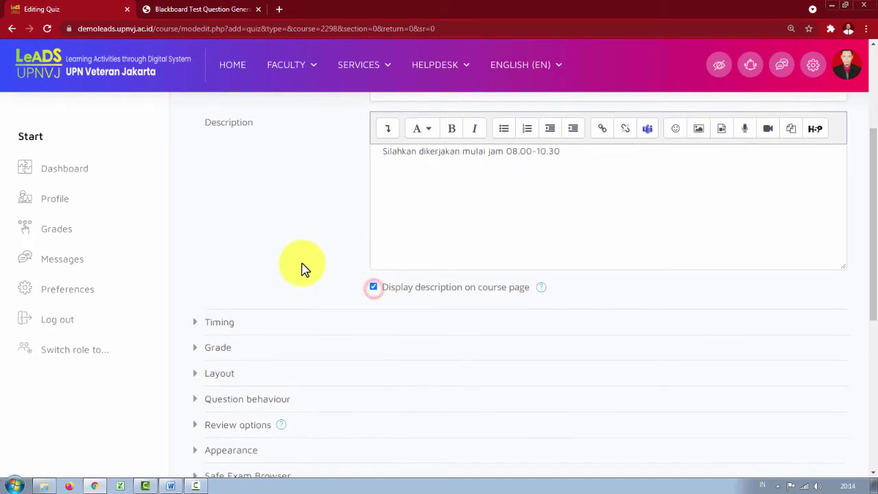
Expand the quiz's timing settings, enable the opening date and set its time to 08:00.
scroll(304, 268, down, 2)
click(196, 213)
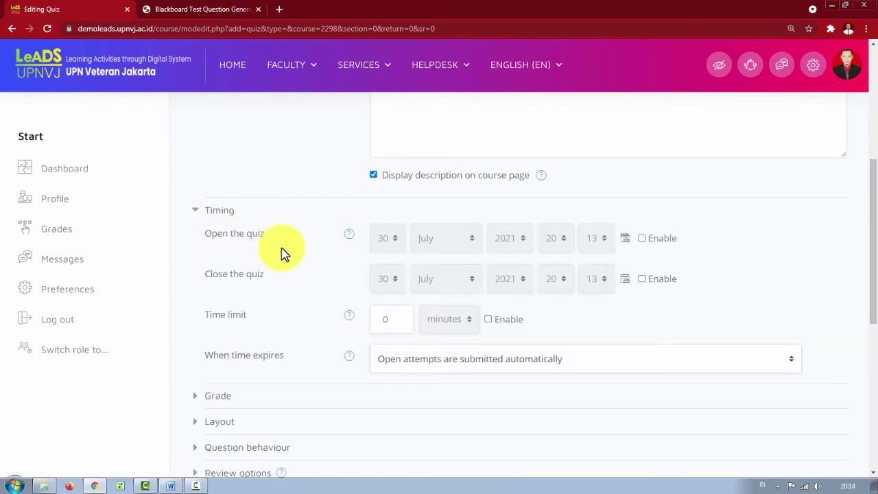
click(642, 239)
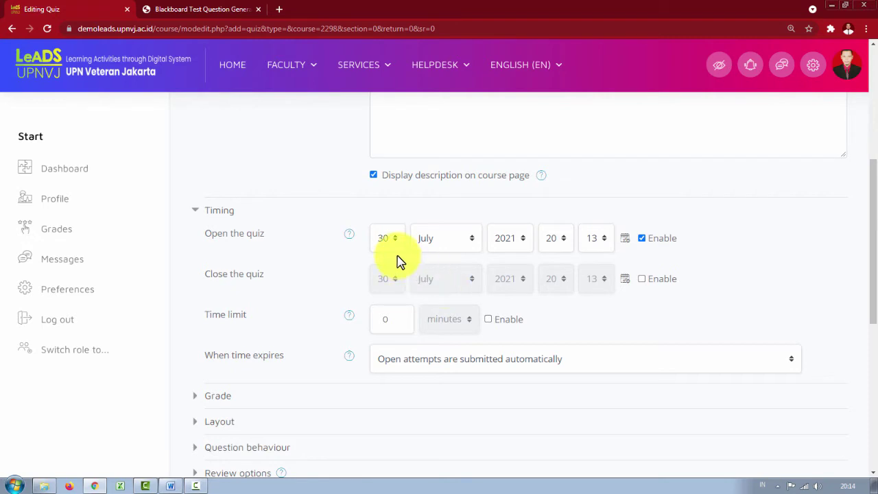
click(561, 242)
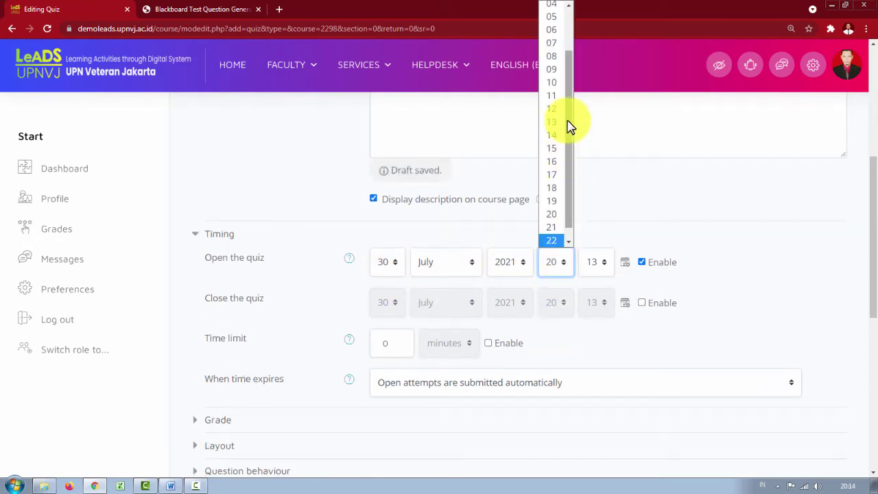
click(559, 66)
click(596, 261)
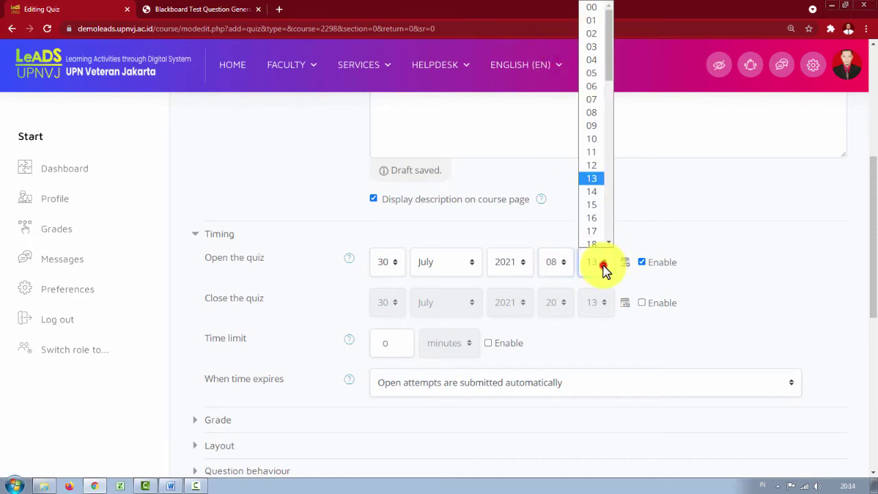
click(591, 8)
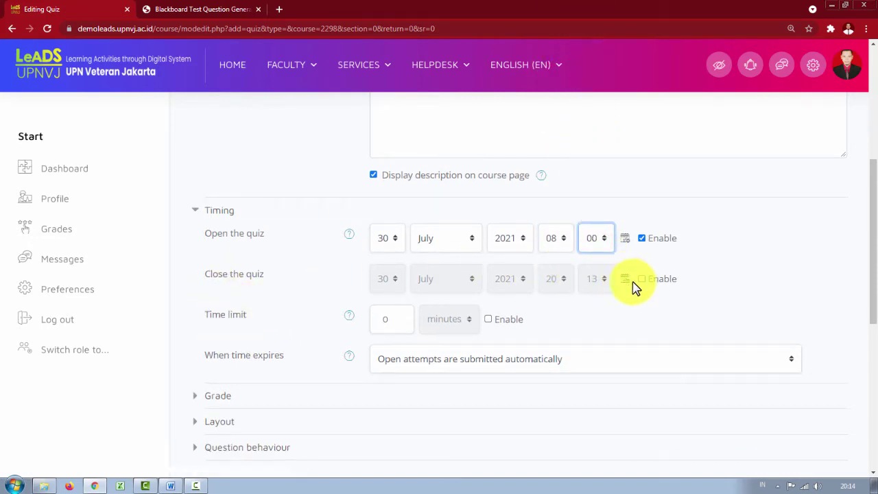
Enable the quiz's closing date and set its time to 10:30.
click(641, 278)
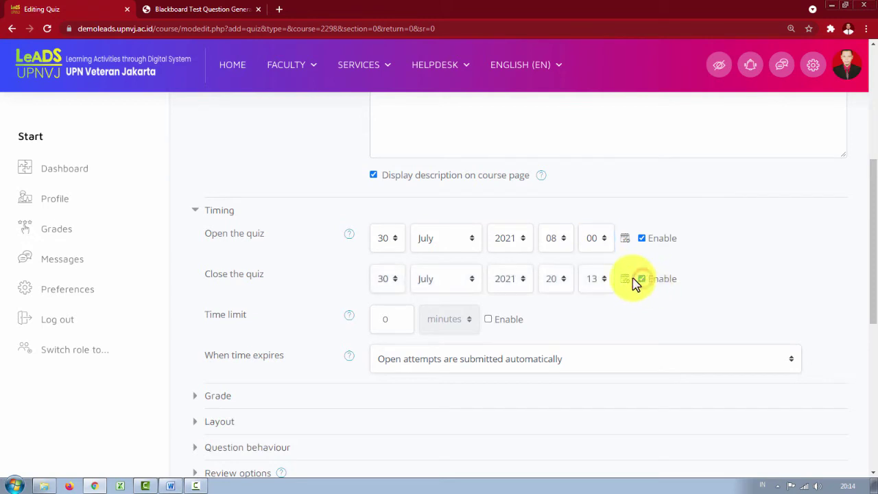
click(561, 280)
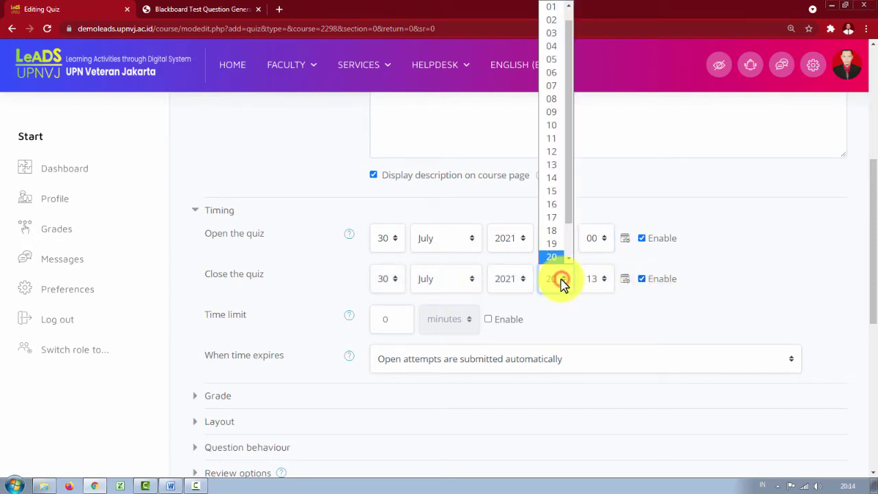
click(553, 127)
click(596, 281)
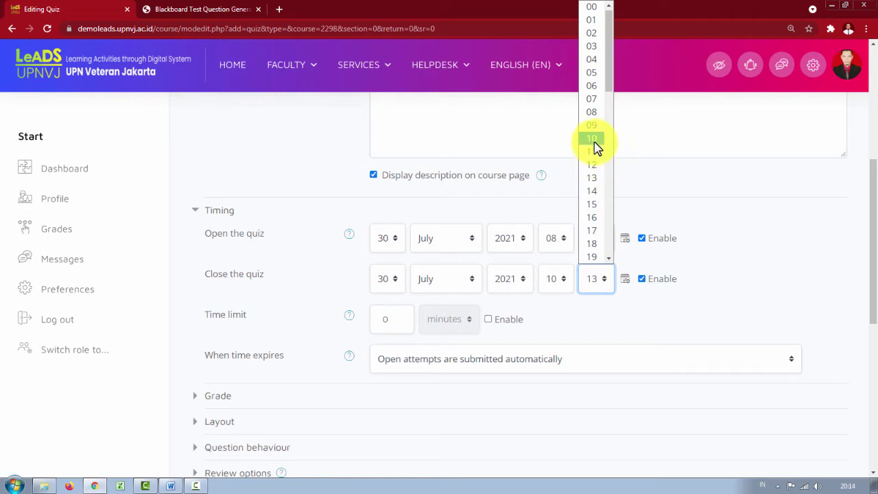
scroll(593, 178, down, 6)
click(593, 182)
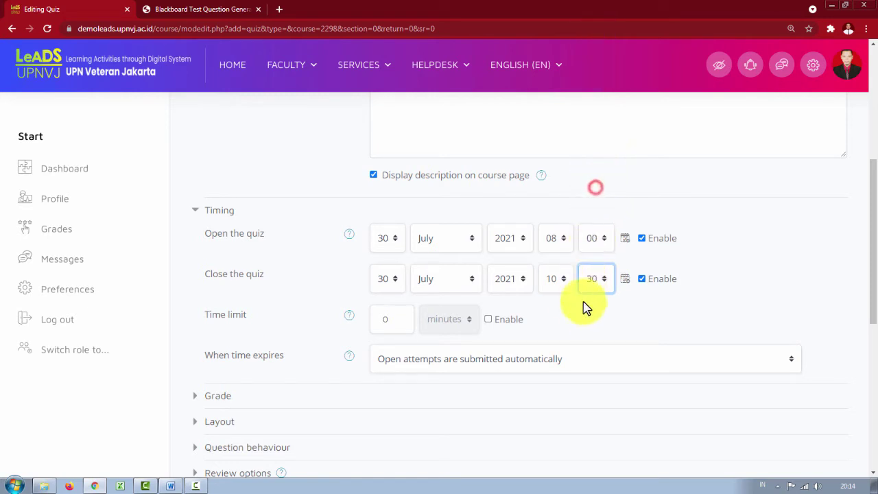
scroll(581, 324, down, 2)
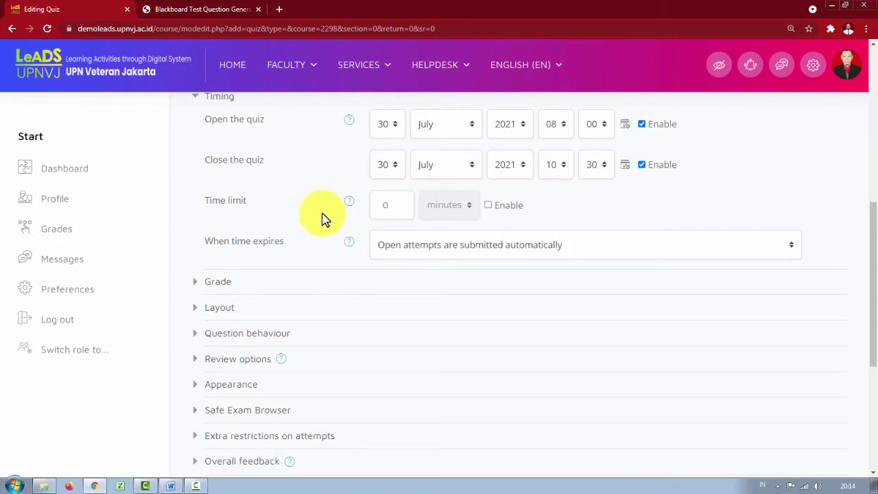
scroll(322, 227, up, 2)
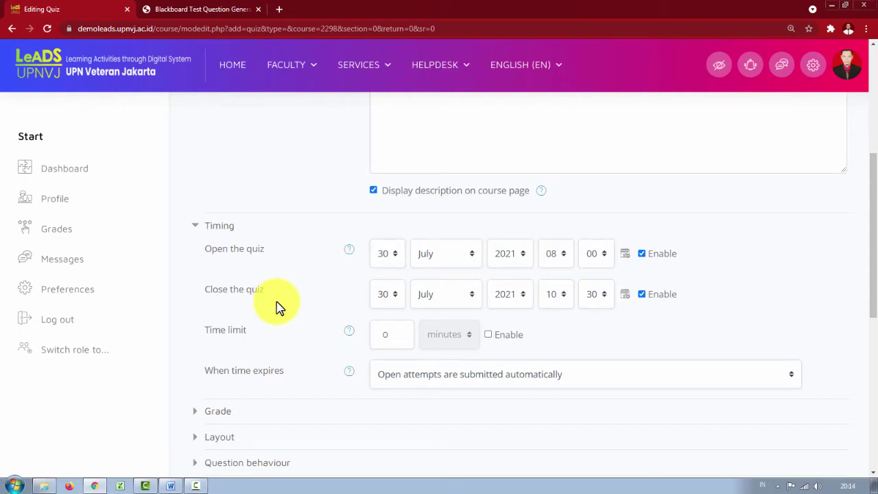
Enable the quiz's time limit at 10 minutes and keep open attempts submitted automatically when time expires.
scroll(277, 307, down, 1)
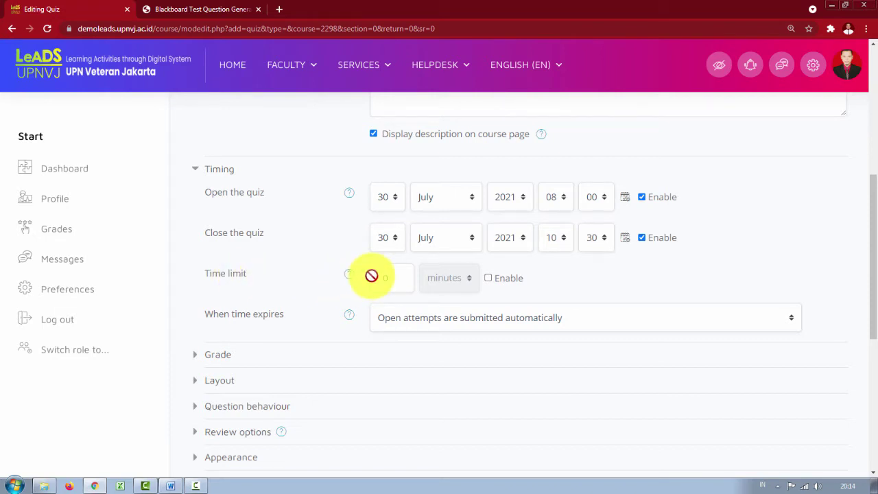
click(488, 279)
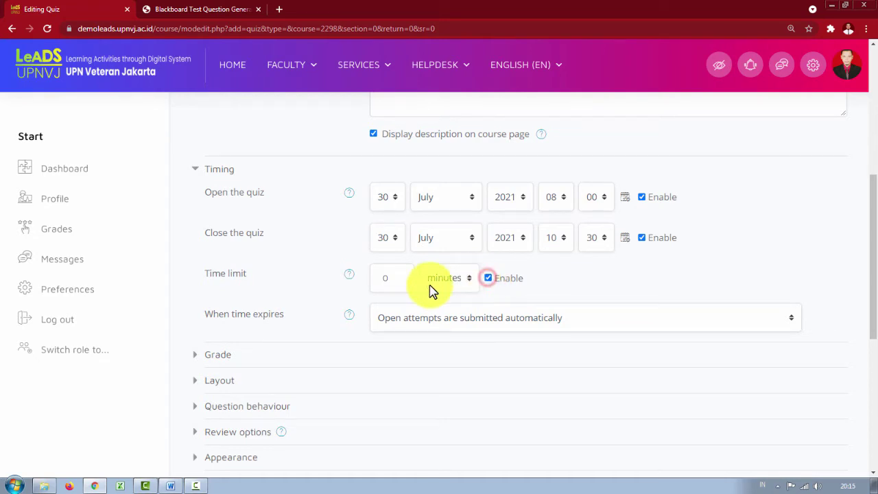
double_click(381, 279)
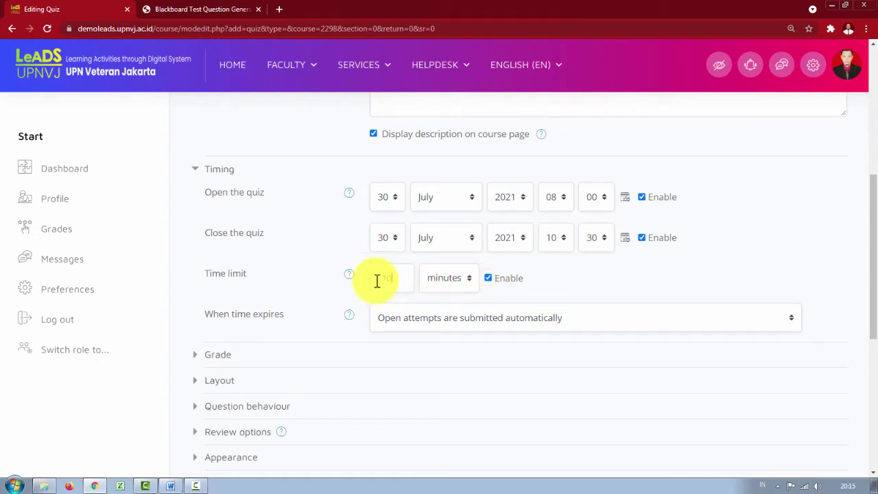
text(10)
scroll(362, 300, down, 2)
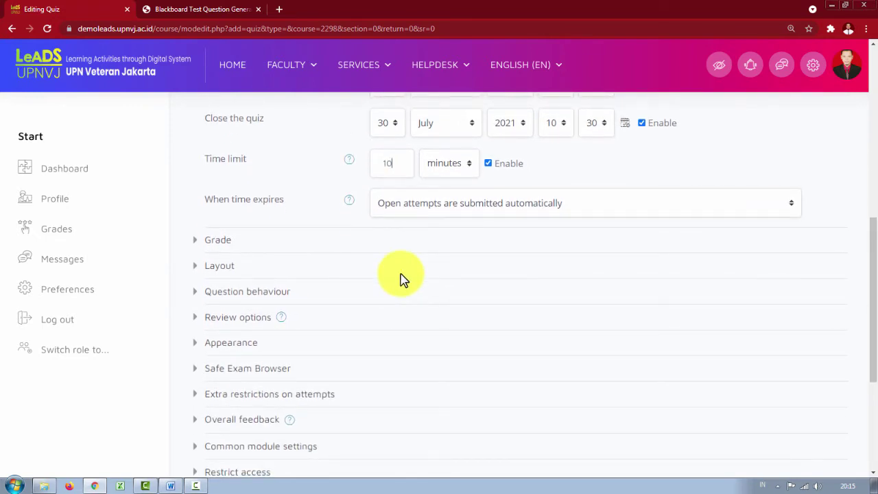
scroll(214, 281, up, 1)
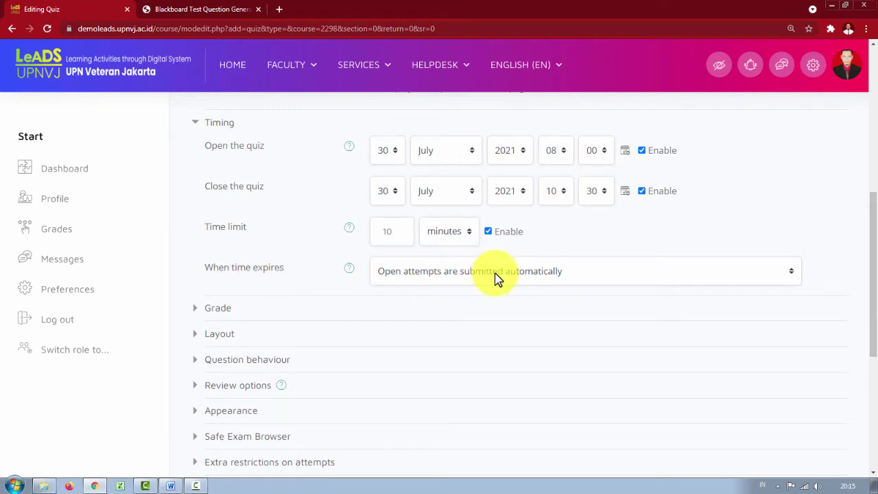
click(420, 279)
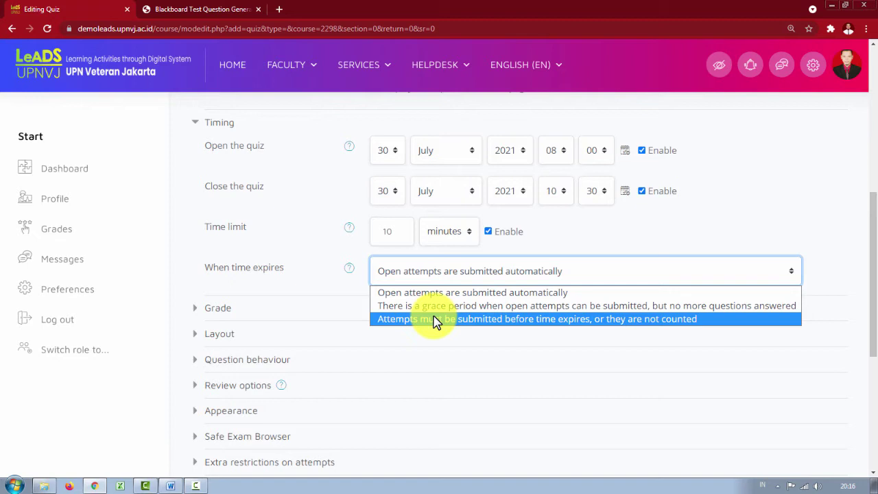
click(334, 291)
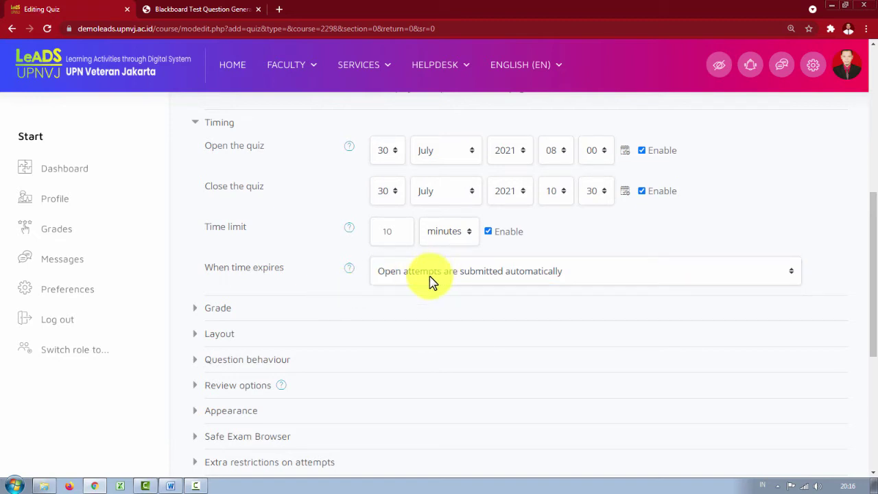
click(430, 279)
click(336, 285)
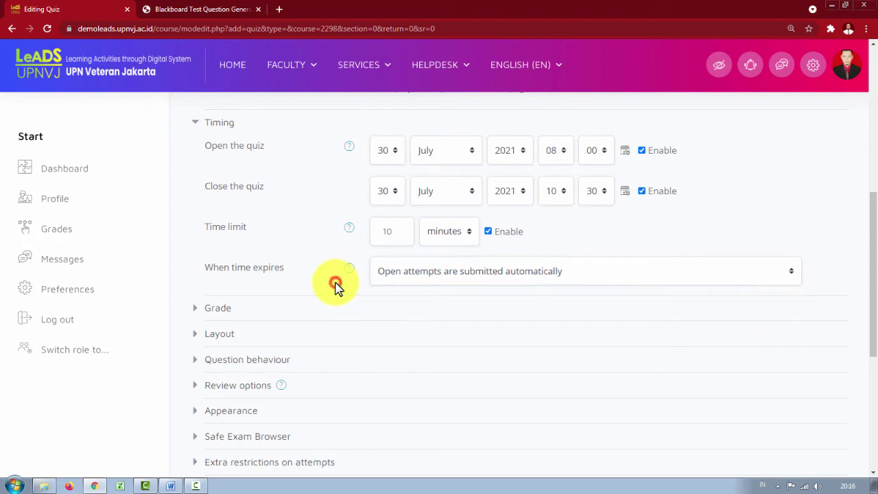
Expand the quiz's grade settings and examine the grade category, grade to pass, attempts allowed and grading method.
scroll(192, 263, down, 1)
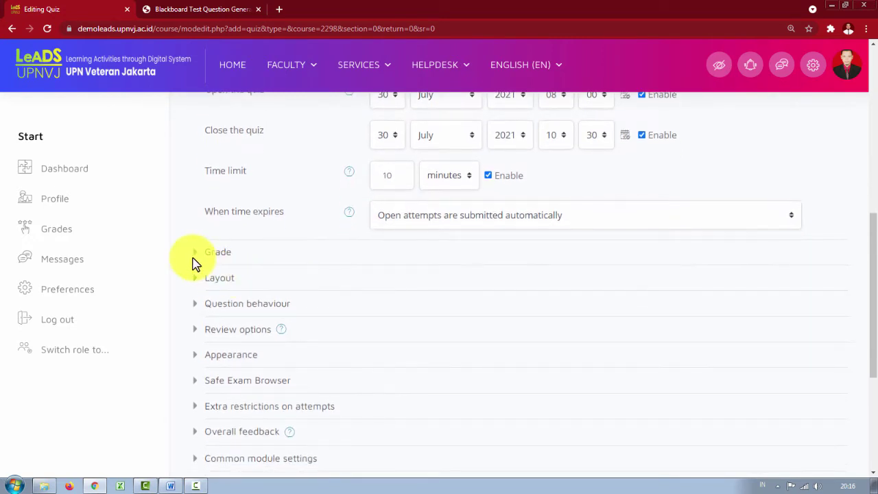
click(193, 256)
scroll(240, 328, down, 1)
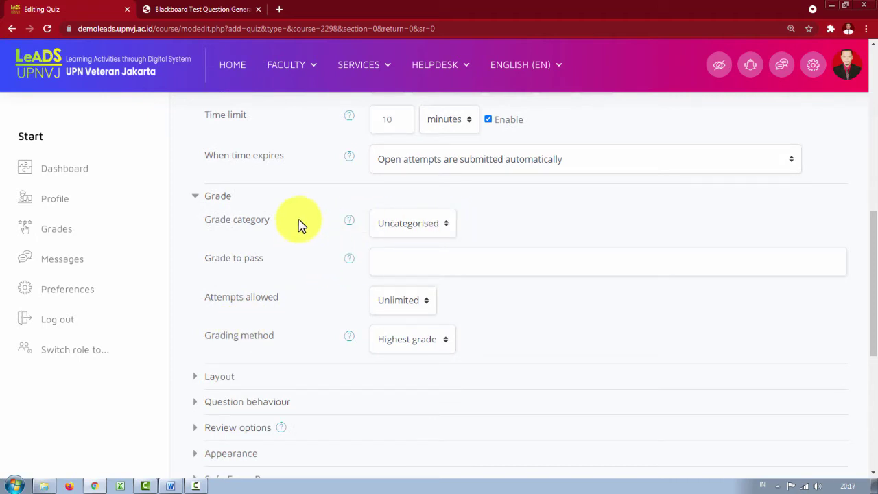
click(443, 222)
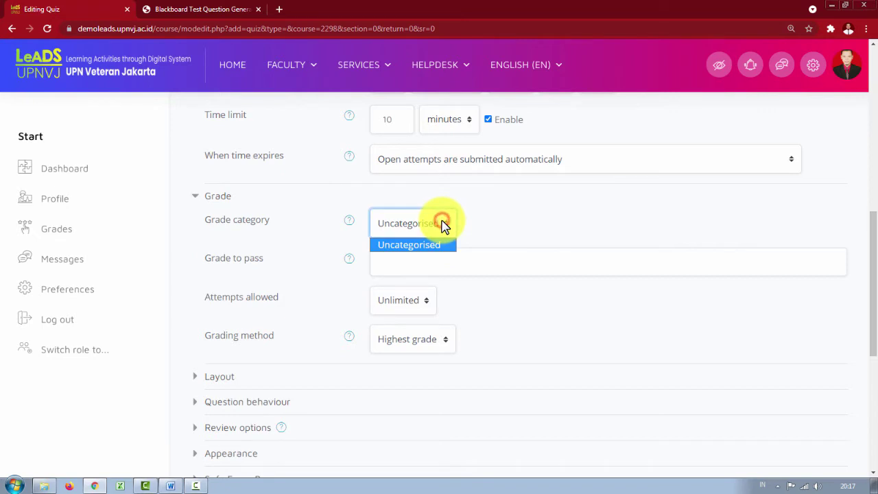
click(513, 221)
scroll(512, 226, down, 2)
scroll(424, 216, up, 2)
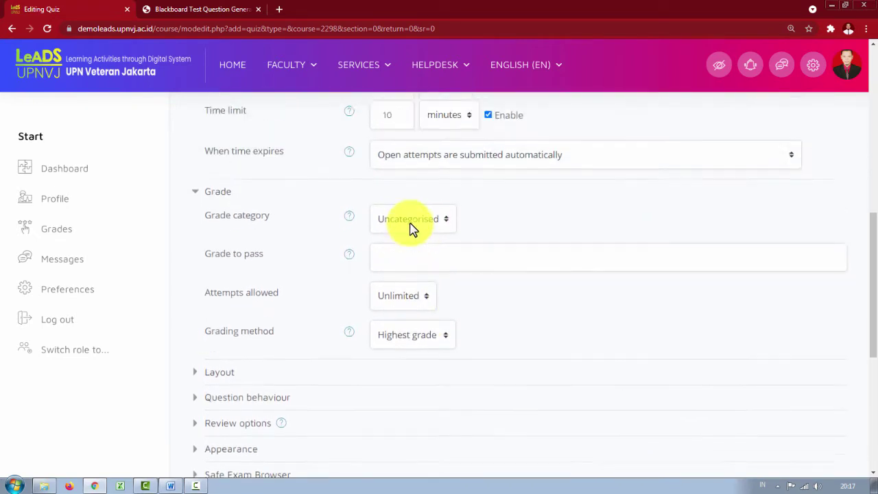
click(416, 275)
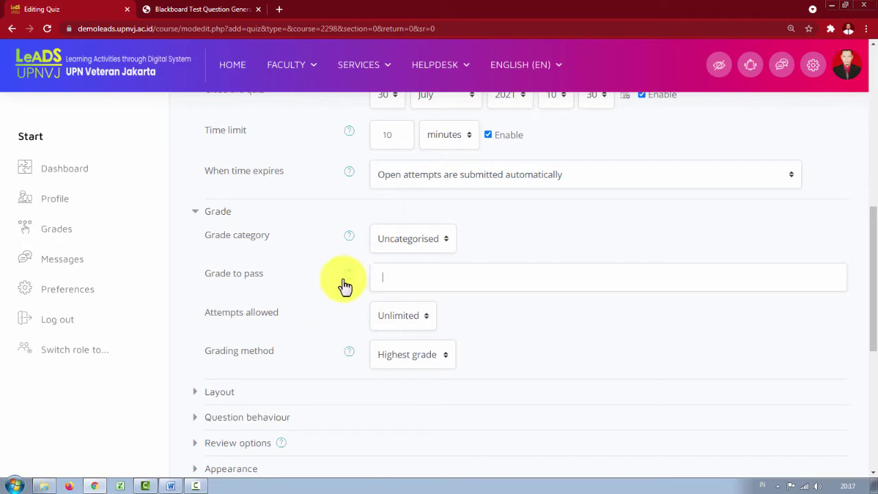
Save the quiz settings and return to the course page.
scroll(343, 286, down, 2)
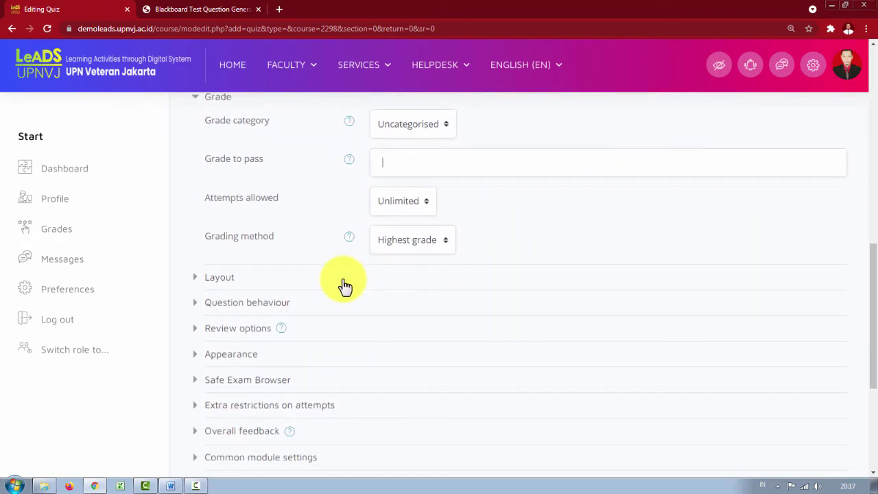
scroll(345, 286, down, 3)
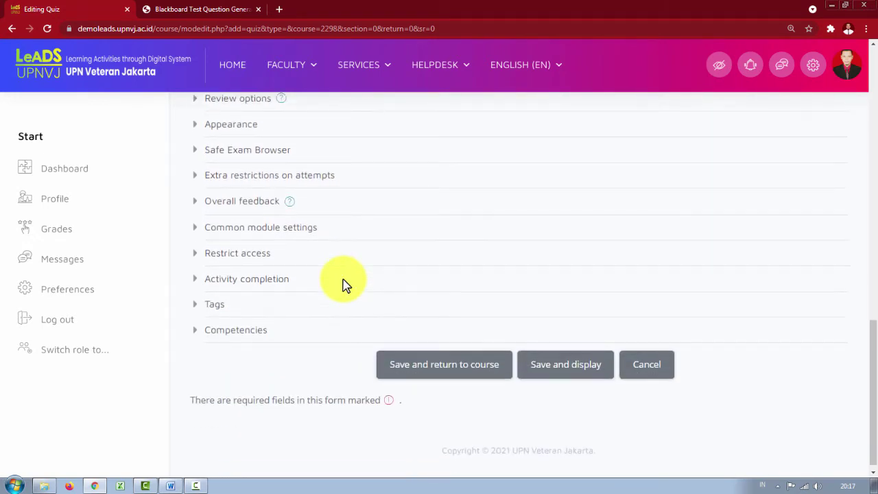
scroll(315, 288, up, 2)
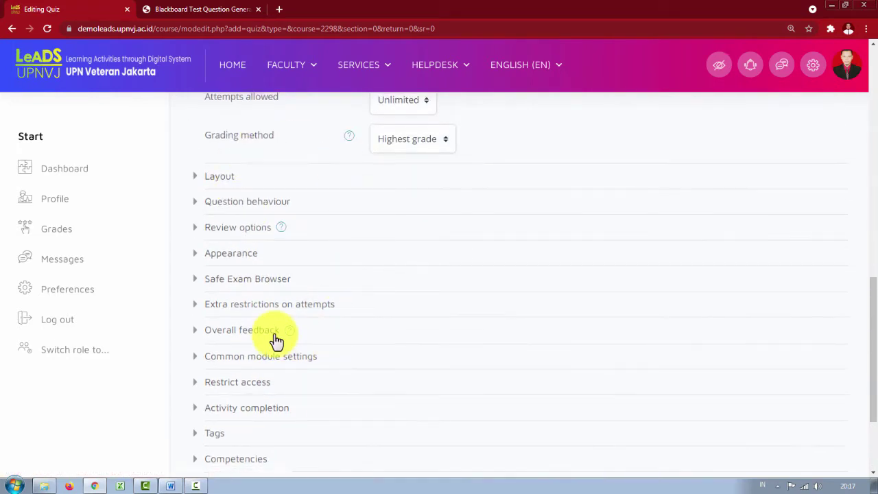
scroll(274, 341, down, 1)
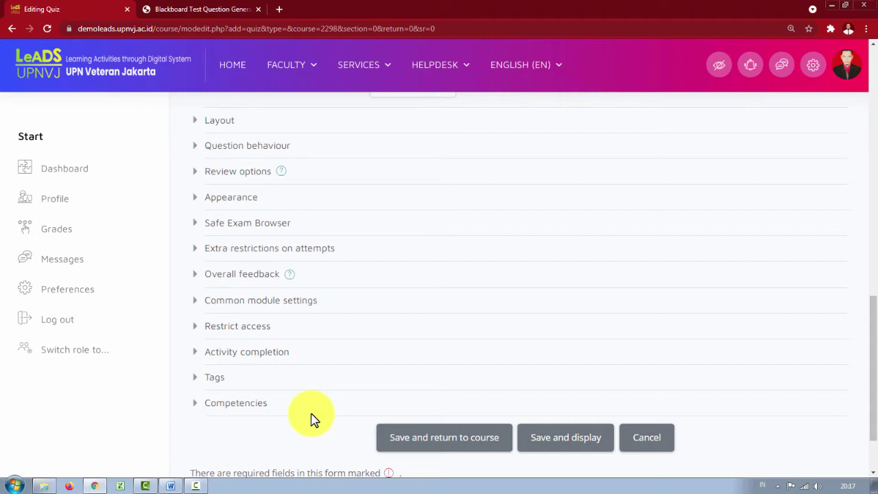
scroll(311, 417, up, 15)
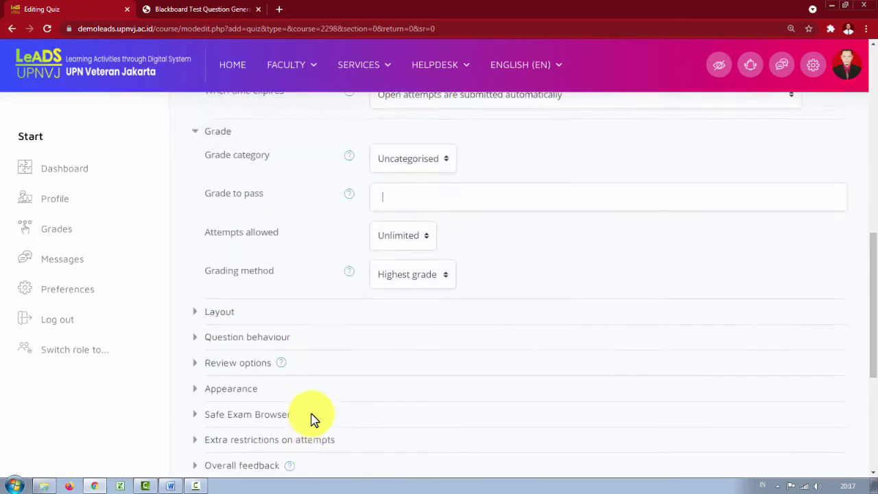
scroll(312, 419, down, 15)
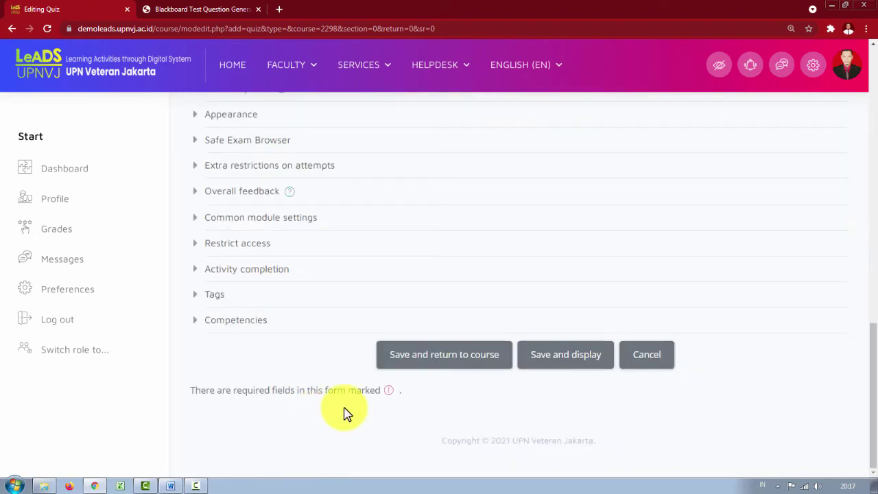
click(444, 356)
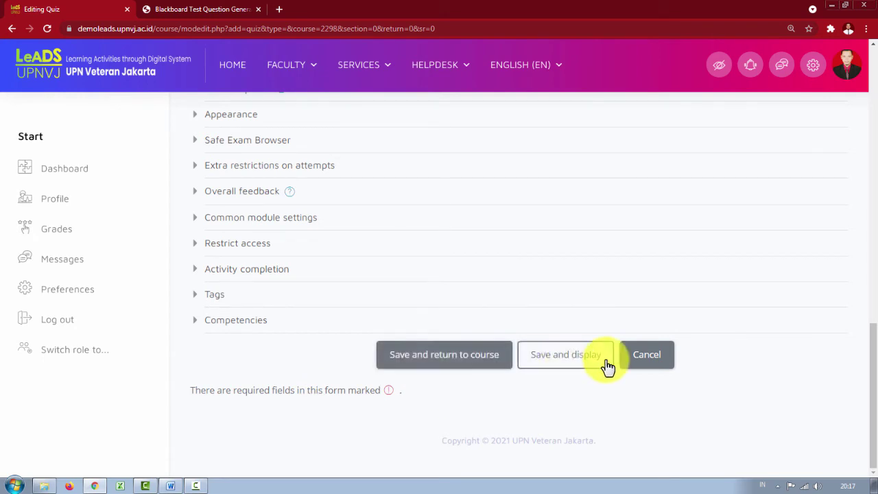
click(441, 360)
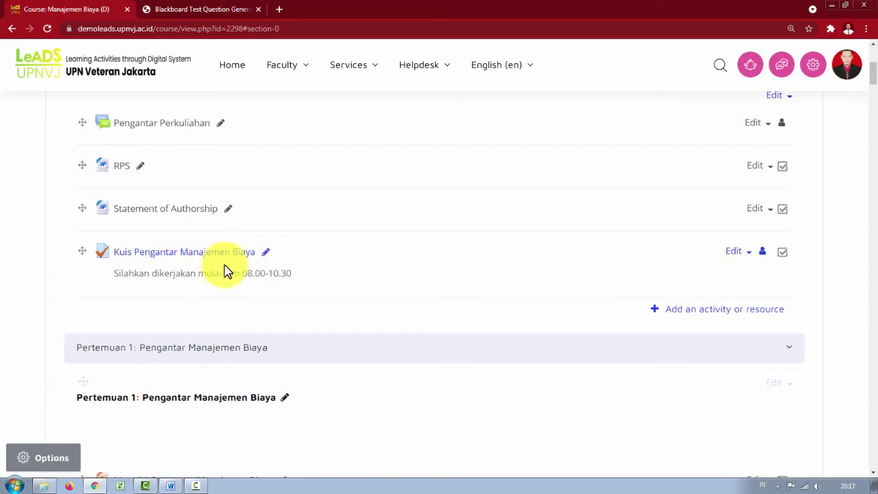
Open the quiz "Kuis Pengantar Manajemen Biaya" from the course page and start editing its questions.
click(174, 258)
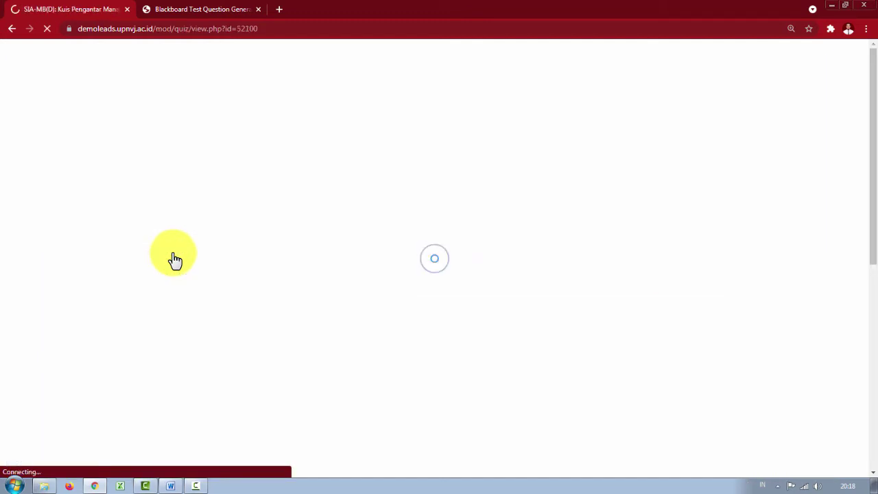
scroll(171, 271, down, 2)
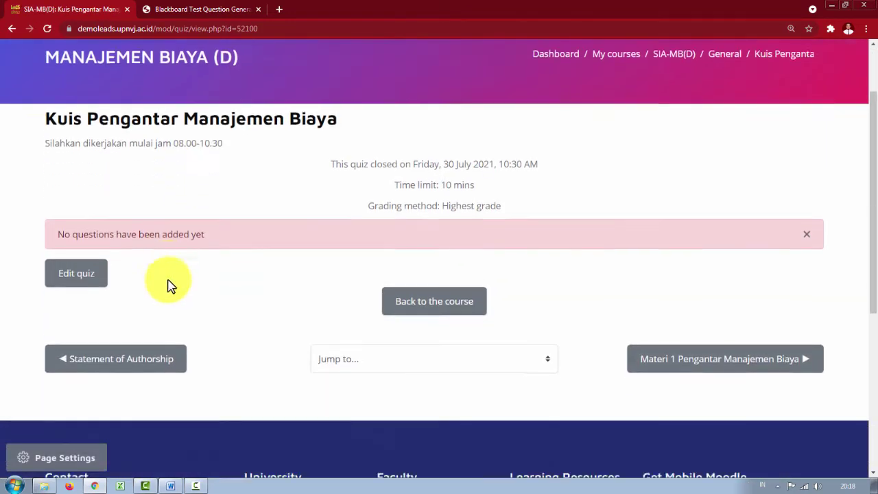
click(84, 250)
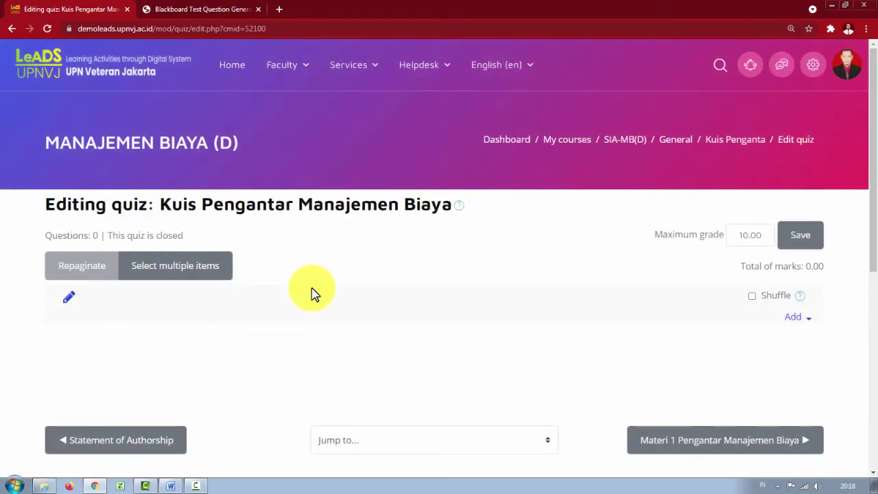
Examine the ways to add questions to the quiz and the question types offered for a new question, without adding one.
scroll(310, 291, down, 2)
click(807, 203)
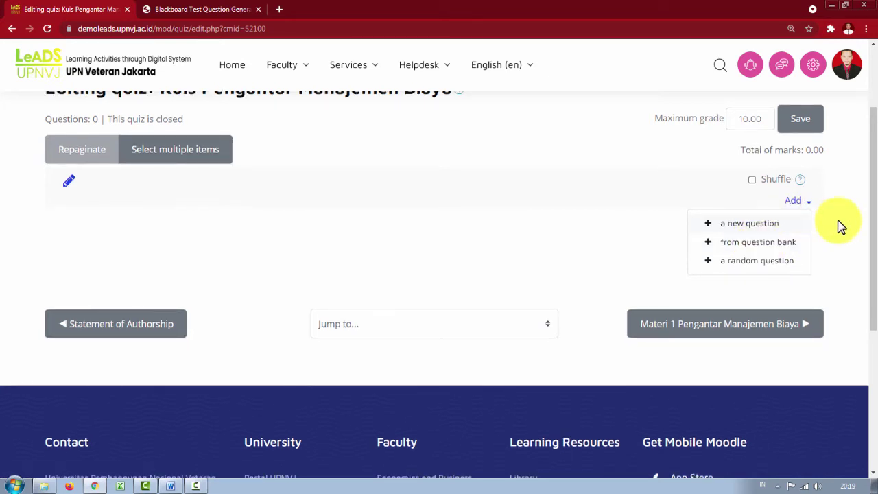
click(765, 226)
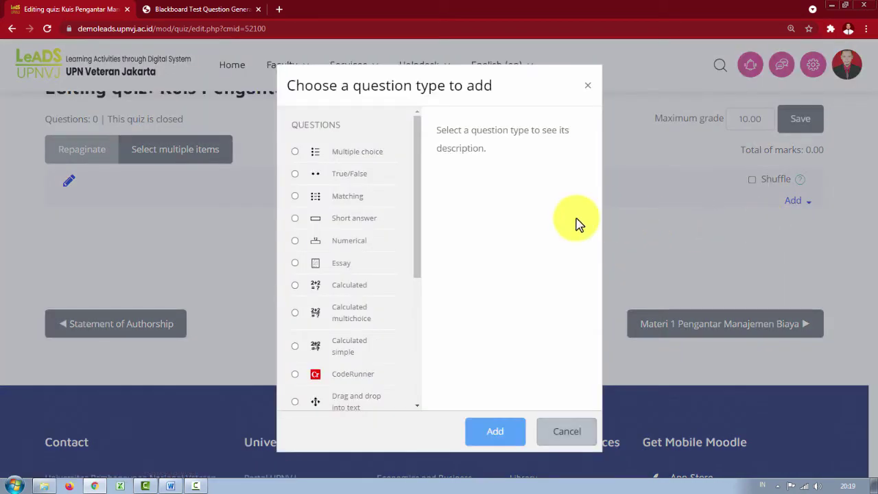
click(582, 86)
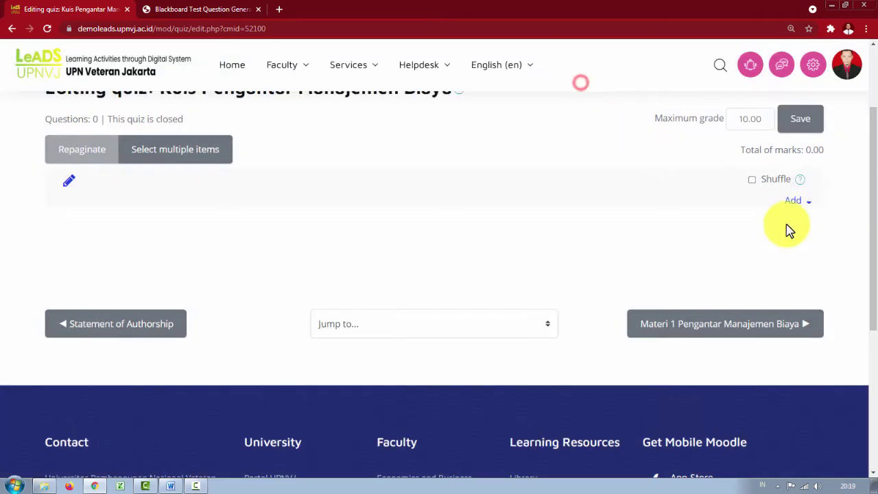
click(794, 200)
click(752, 227)
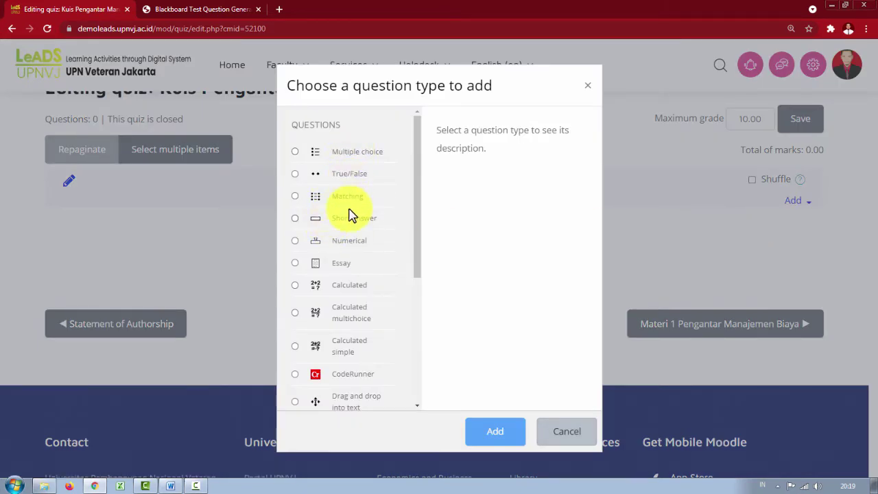
scroll(344, 296, down, 3)
scroll(345, 299, down, 3)
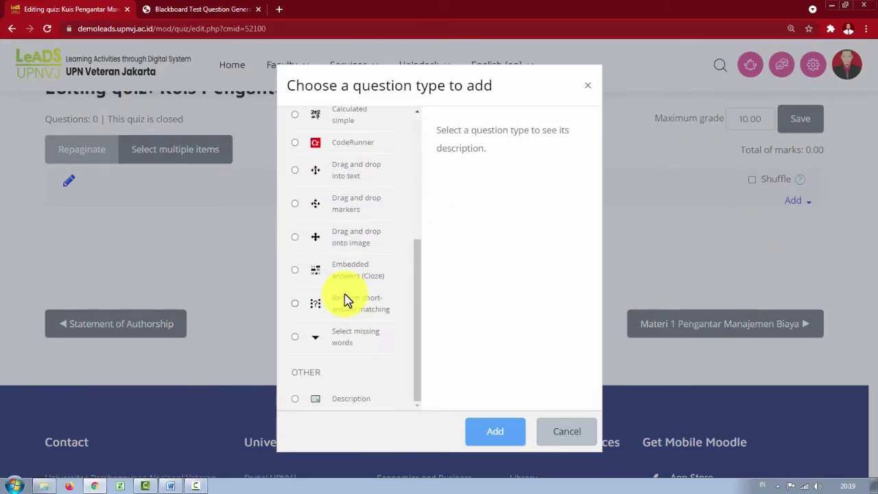
scroll(346, 300, up, 6)
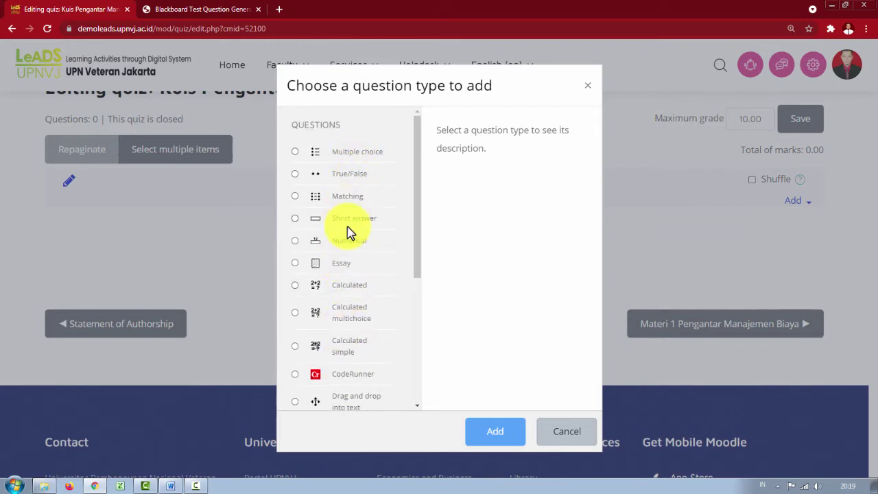
scroll(348, 308, down, 6)
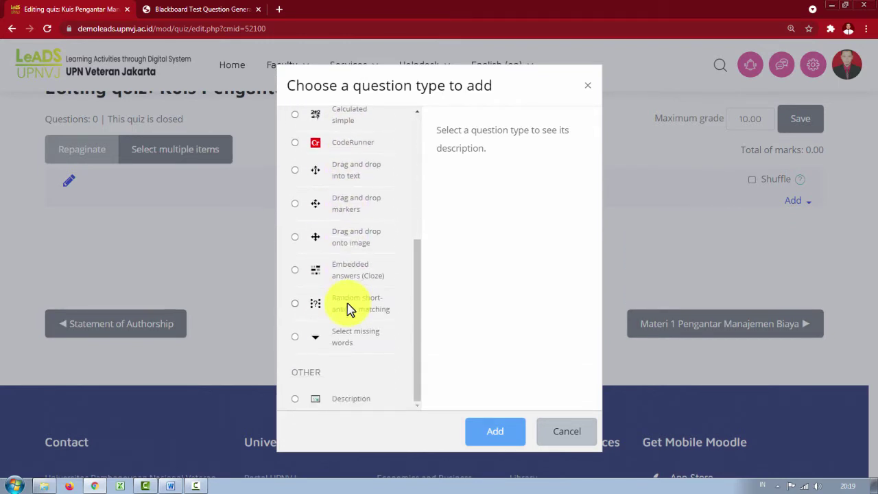
scroll(348, 309, up, 6)
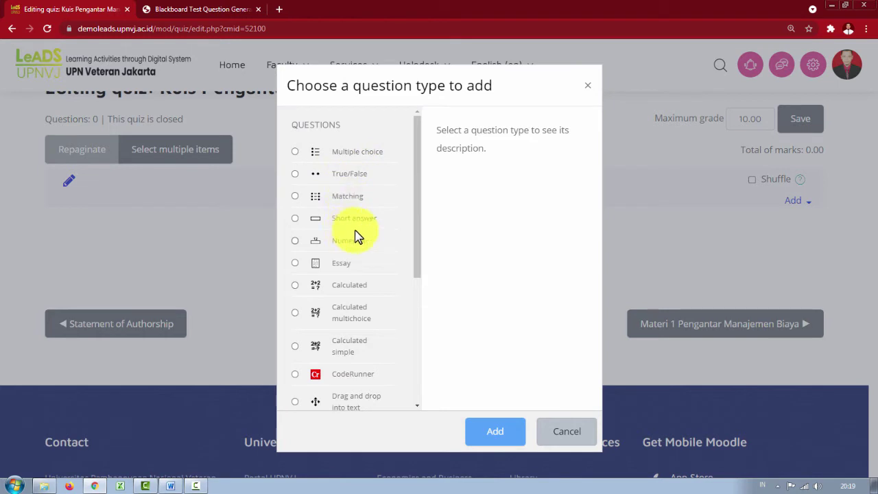
click(590, 89)
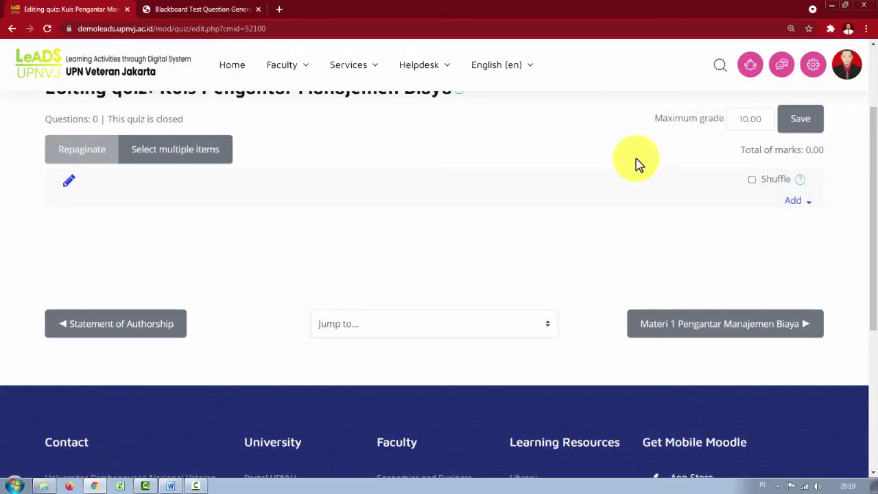
click(807, 206)
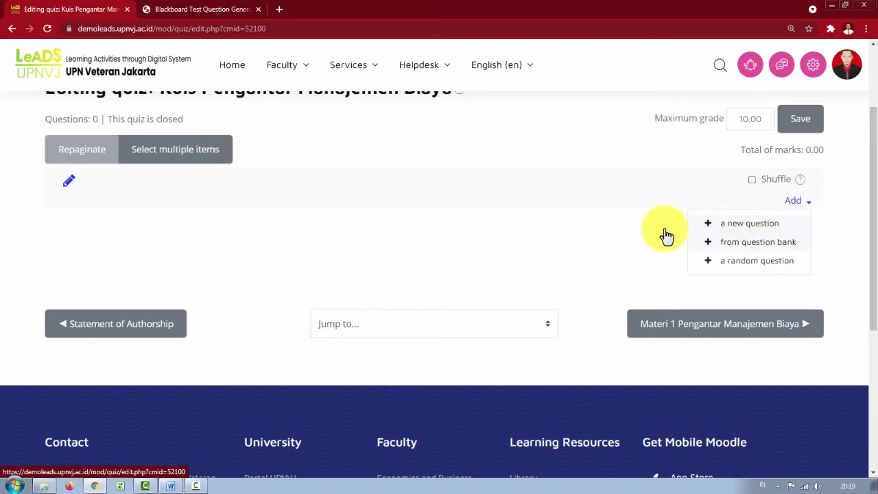
click(497, 252)
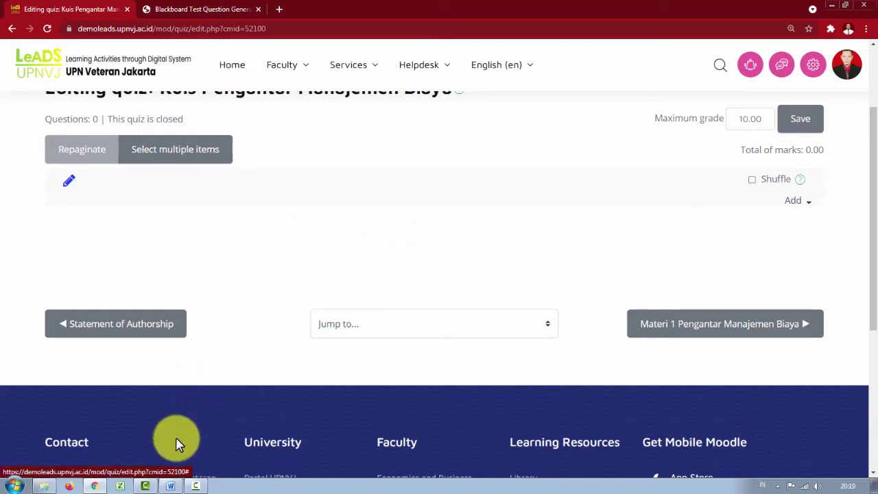
Switch to the Word document Contoh Soal Blackboar.docx and examine how its numbered example questions and answers are written.
click(170, 485)
scroll(291, 366, up, 3)
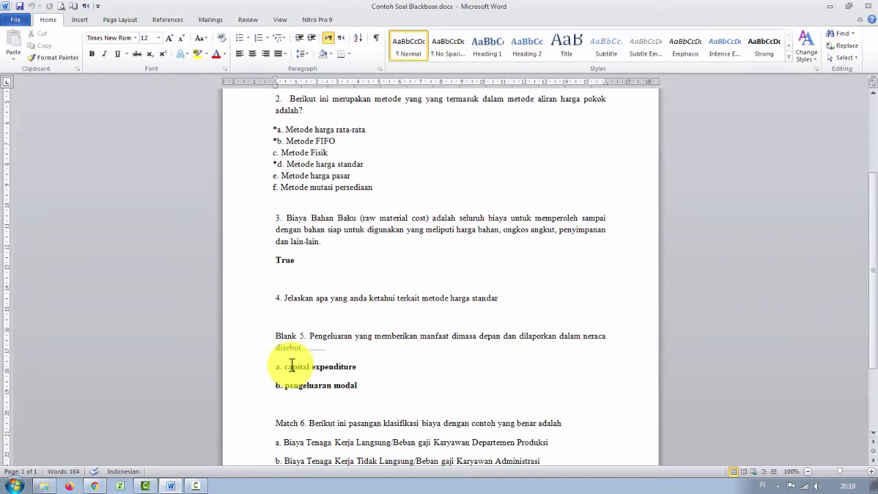
scroll(291, 366, up, 4)
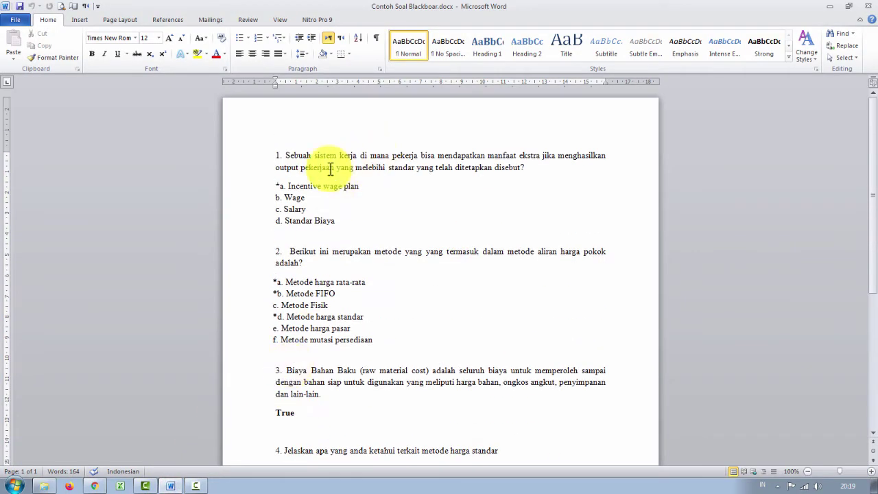
scroll(378, 285, down, 2)
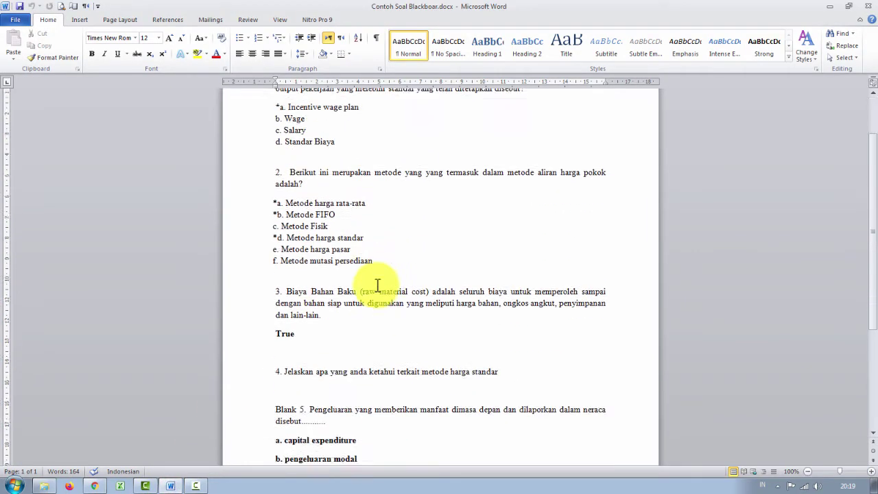
scroll(377, 285, down, 5)
scroll(377, 284, up, 7)
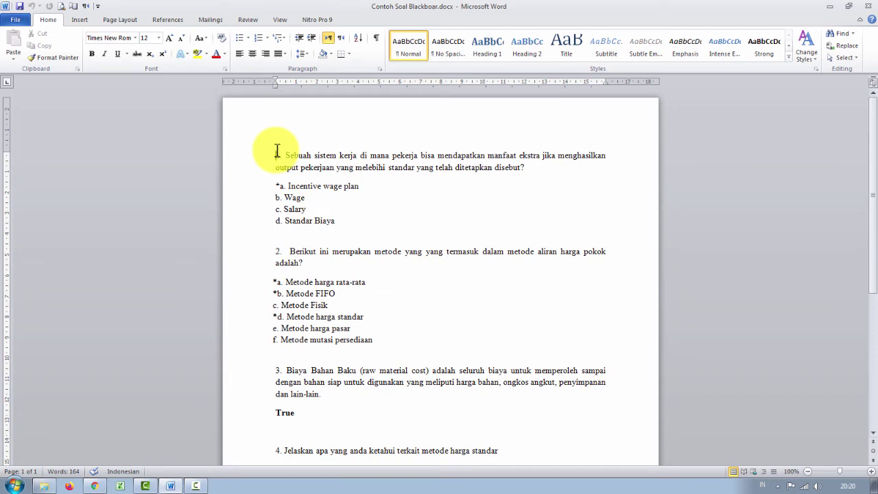
key(alt+Tab)
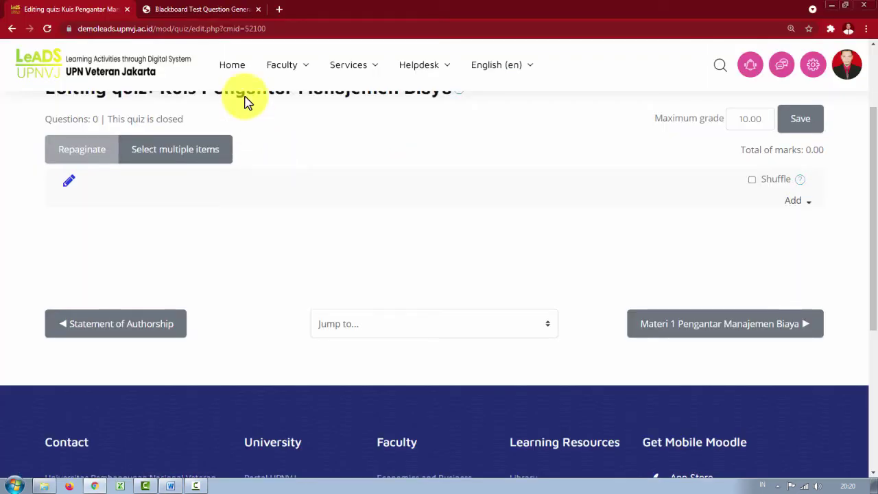
key(alt+Tab)
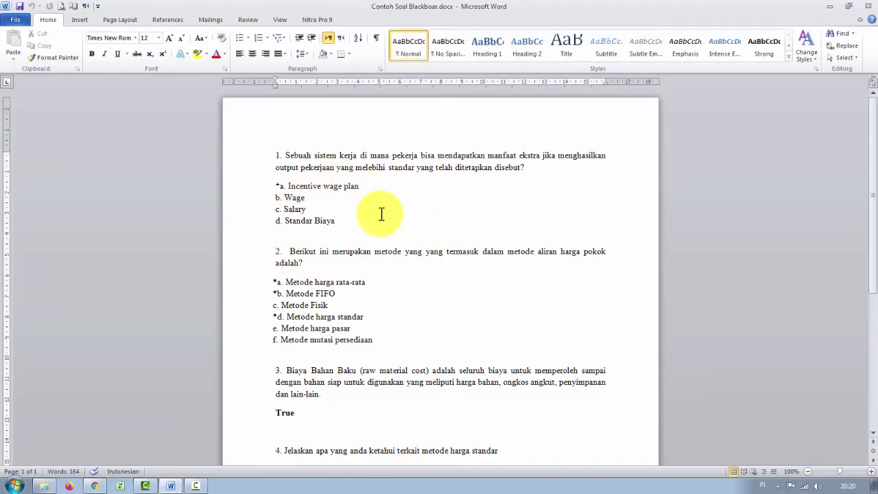
Switch to the Blackboard Test Generator page in the browser and examine its instructions, test name field and question text area.
key(alt+Tab)
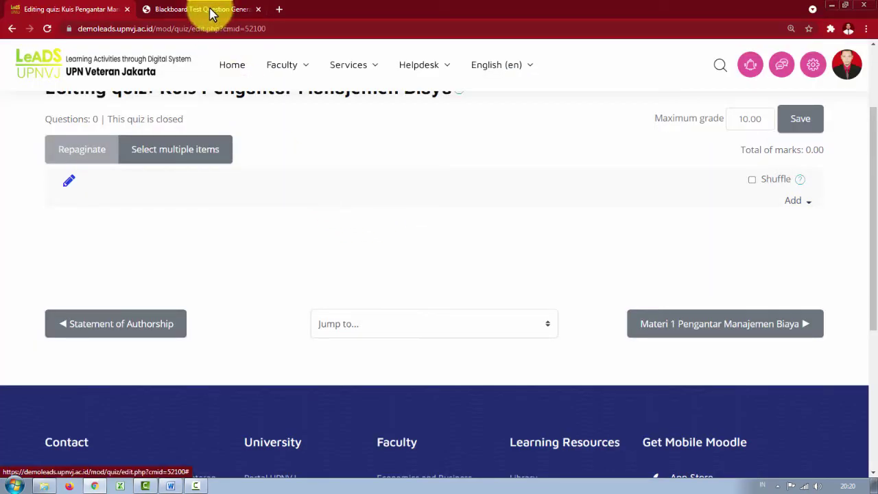
click(212, 14)
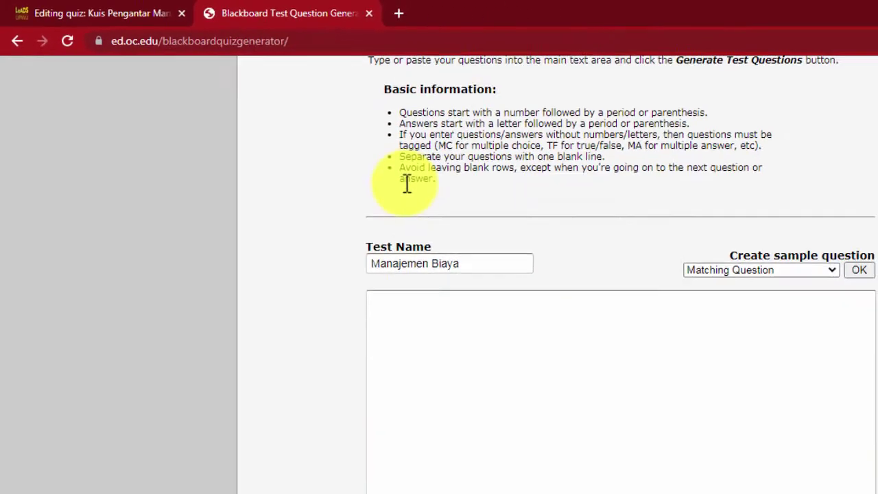
scroll(432, 254, up, 3)
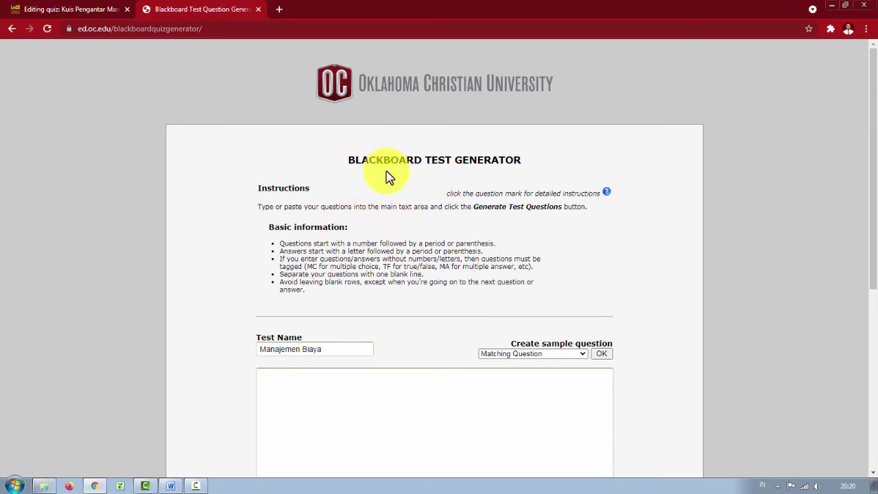
scroll(388, 177, down, 2)
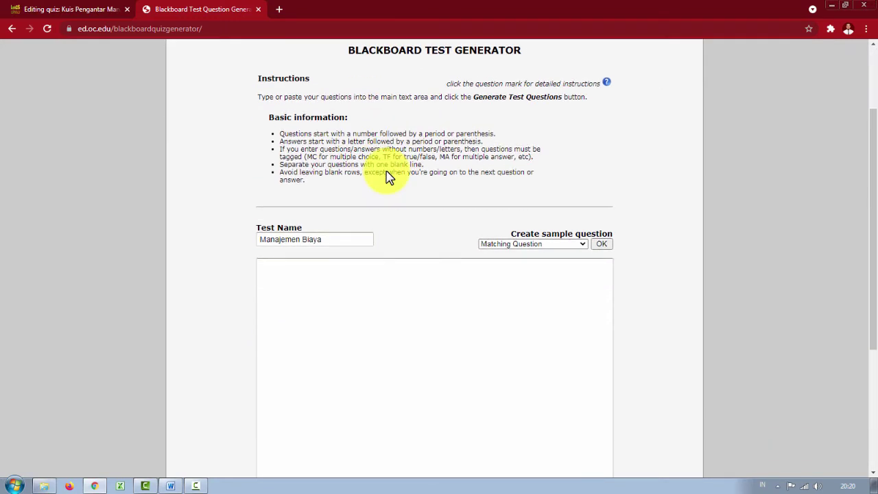
scroll(388, 175, up, 1)
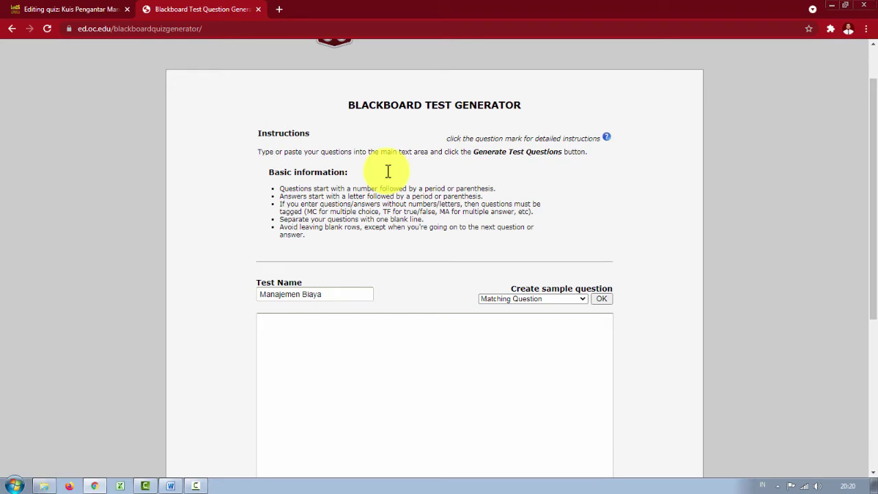
scroll(388, 177, down, 3)
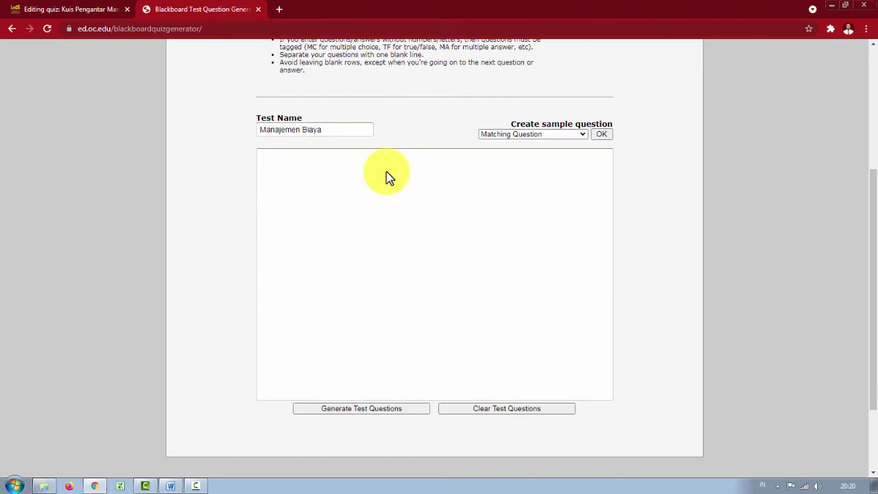
scroll(388, 177, up, 1)
Compare the example questions in the Word document with the generator's basic formatting rules for questions and answers.
key(alt+Tab)
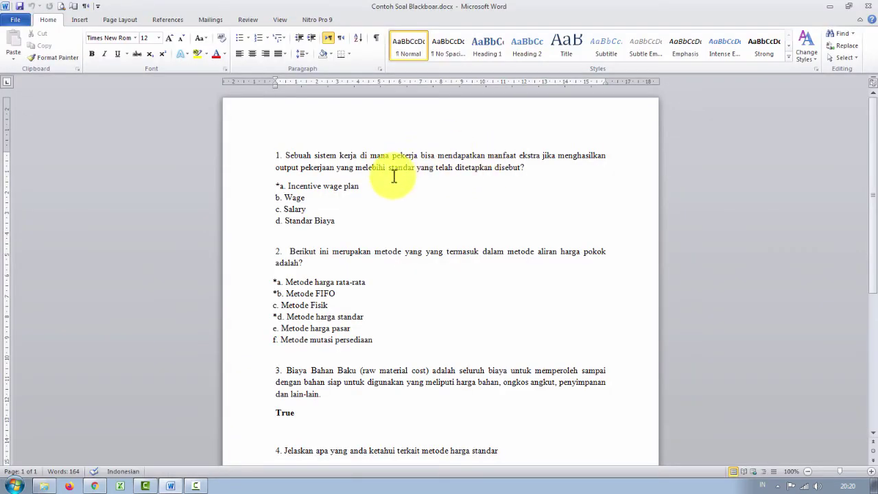
key(alt+Tab)
scroll(398, 200, up, 3)
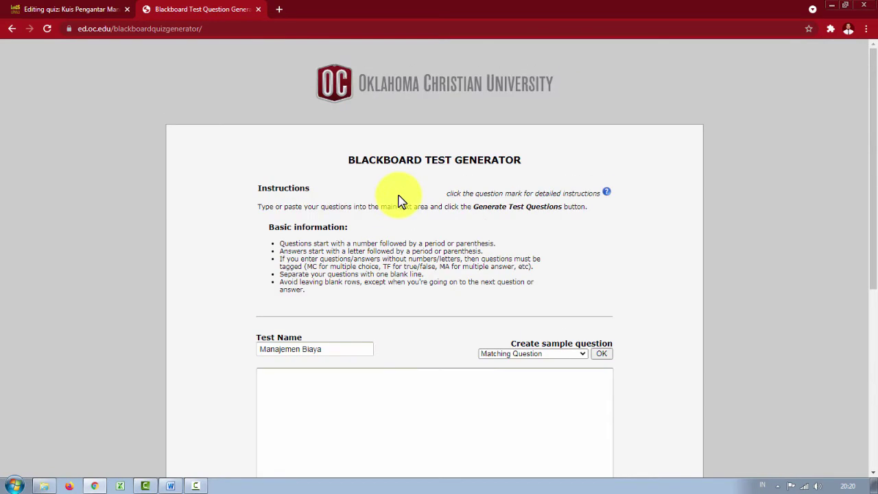
scroll(401, 200, down, 5)
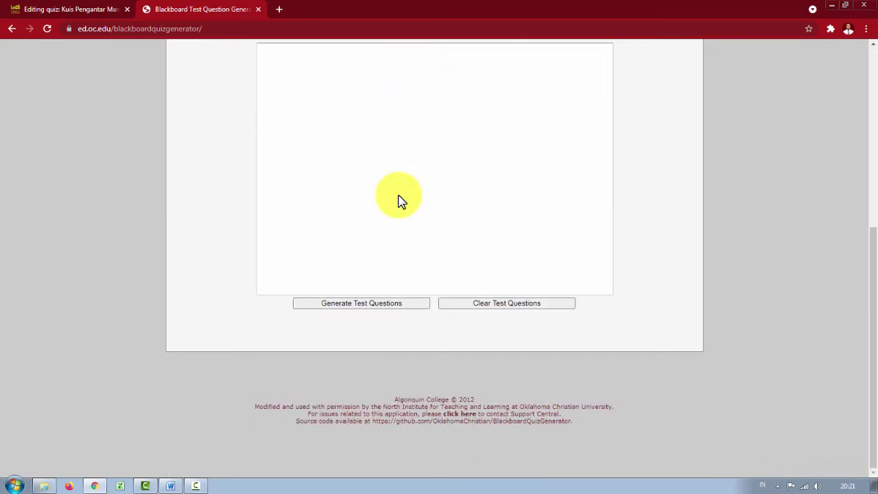
scroll(401, 200, up, 5)
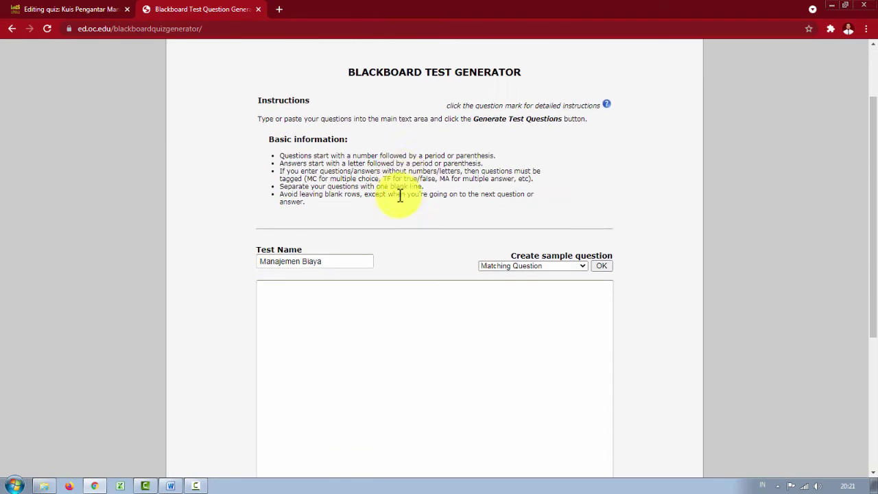
scroll(401, 197, down, 1)
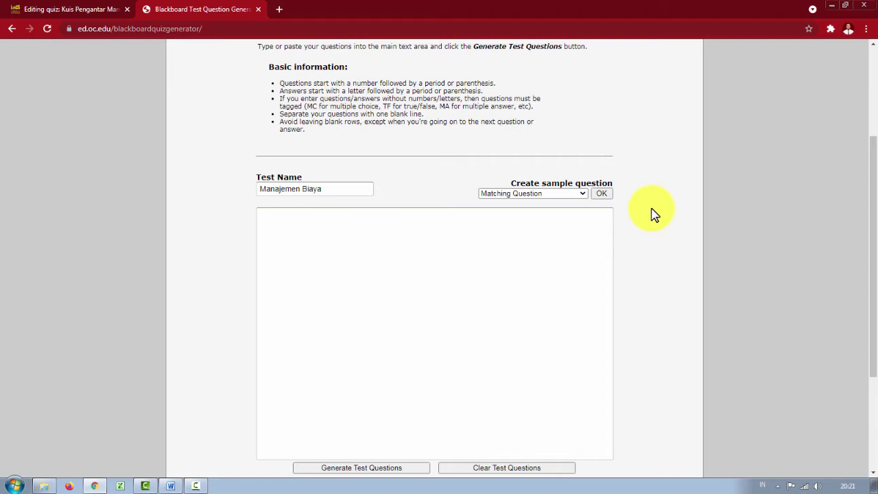
key(alt+Tab)
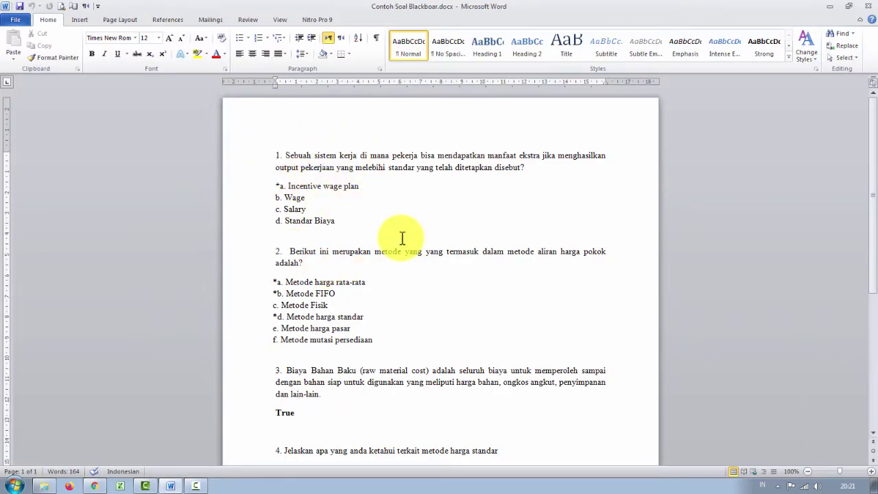
key(alt+Tab)
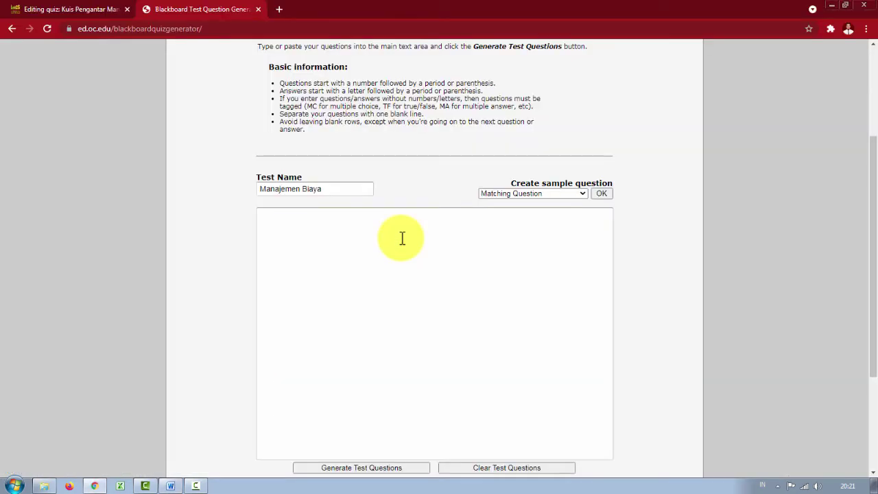
Create a Multiple Choice sample question in the Blackboard Test Generator.
scroll(569, 219, up, 3)
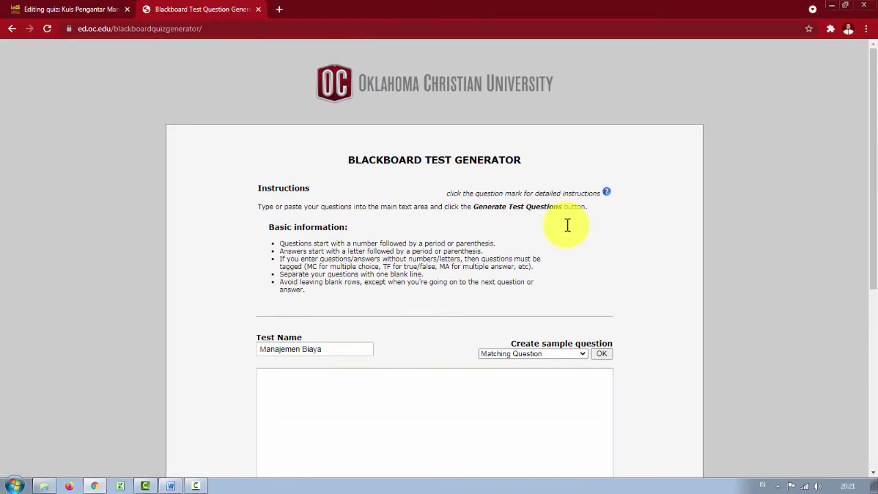
scroll(567, 226, down, 5)
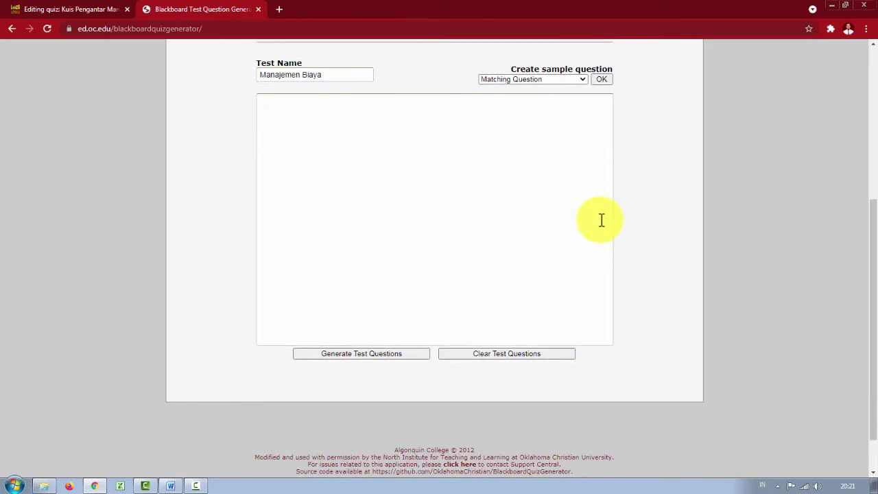
scroll(601, 219, up, 1)
click(542, 134)
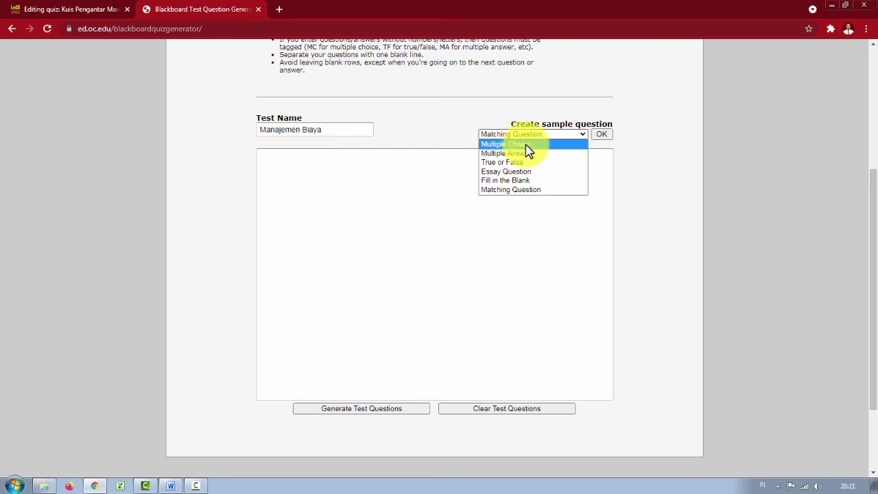
click(525, 145)
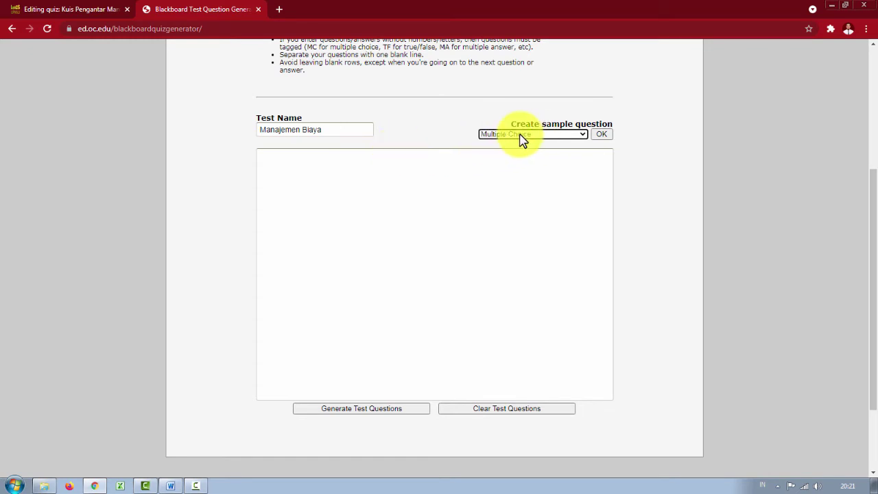
click(602, 134)
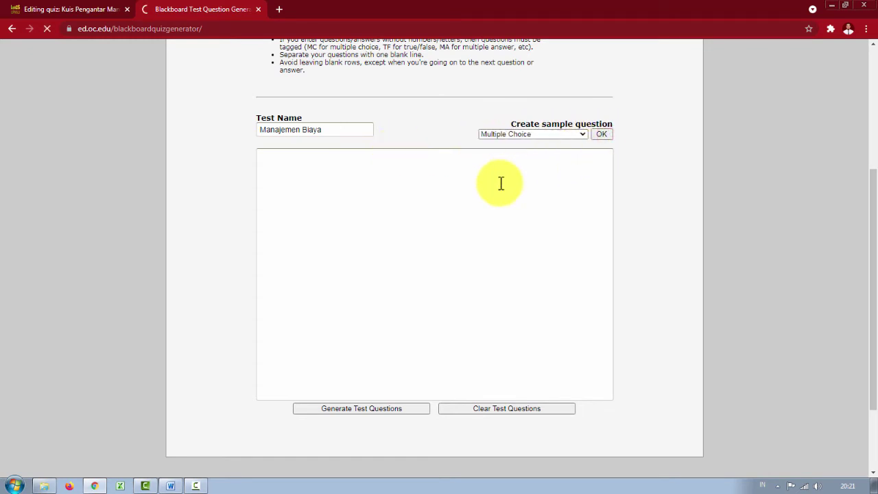
scroll(457, 206, down, 2)
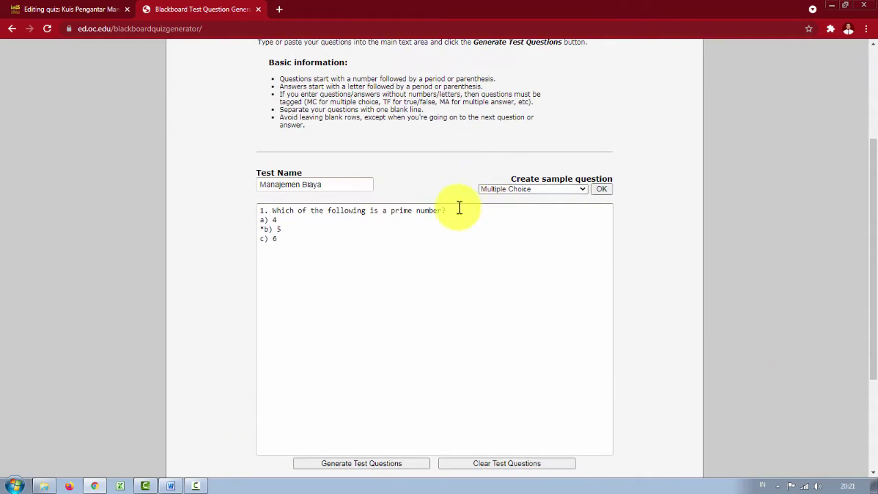
scroll(411, 252, down, 1)
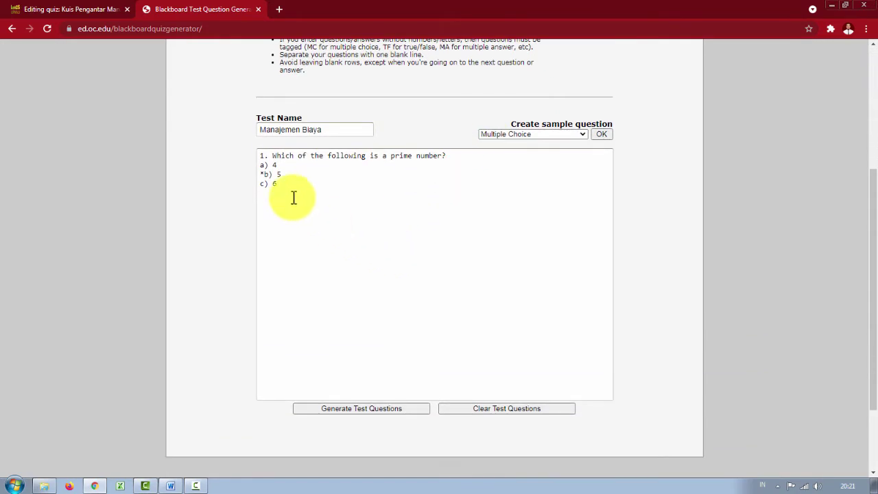
Examine the sample question's format: its number, question text, lettered answers and the marking of the correct answer.
click(260, 154)
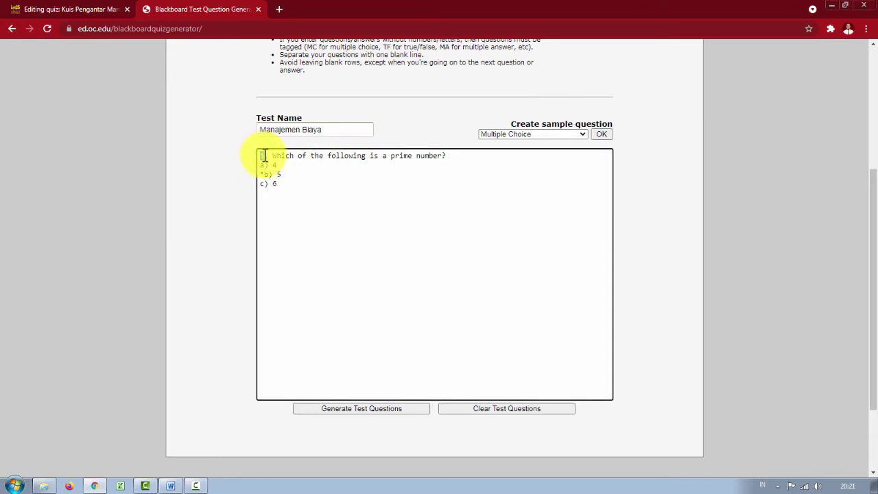
drag(264, 155, 272, 156)
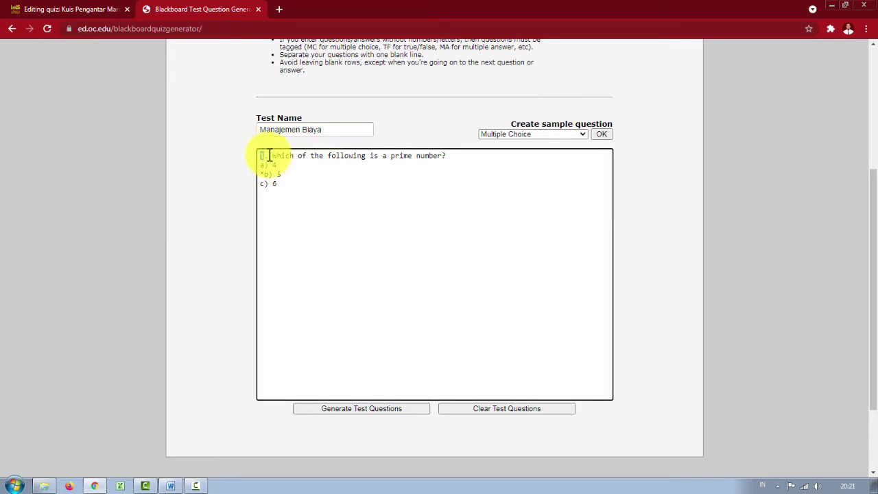
drag(269, 155, 450, 155)
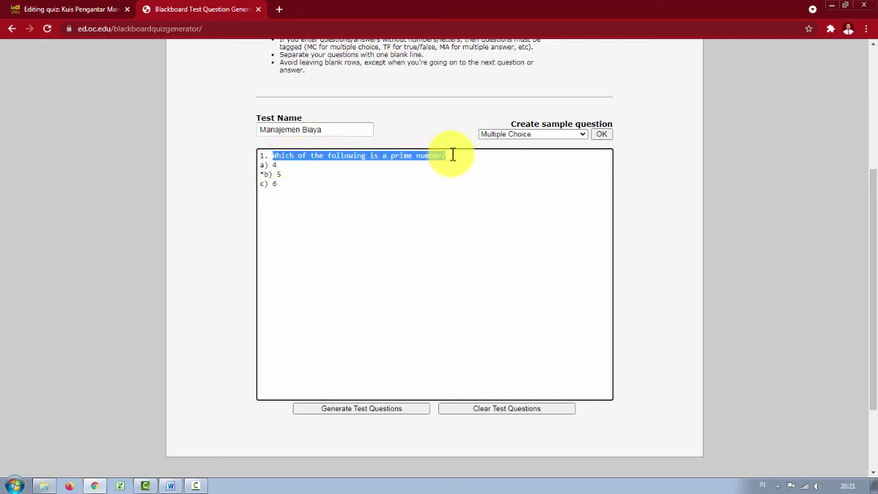
click(453, 156)
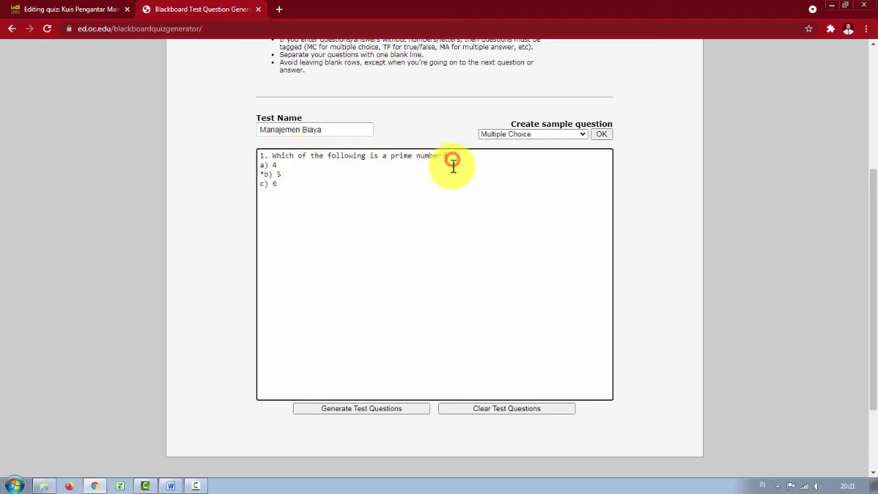
click(264, 174)
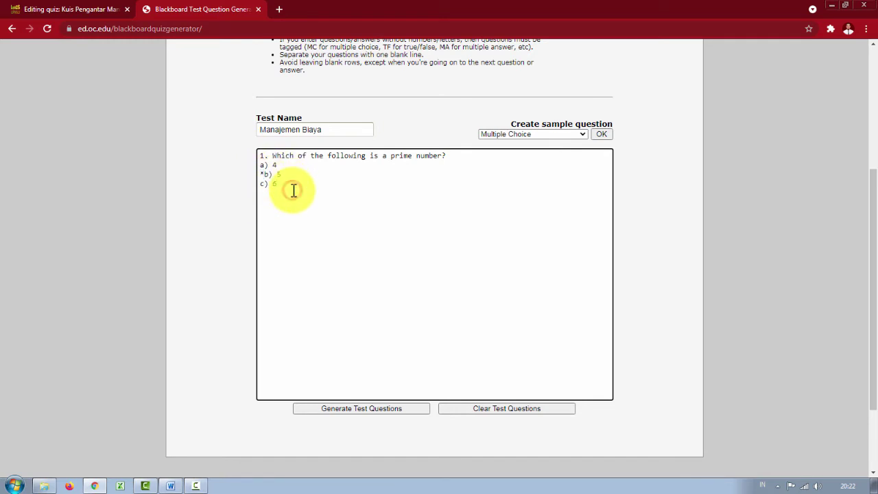
Switch to the Word document and examine how question 1's text, lettered answers and asterisk-marked correct answer are written.
key(alt+Tab)
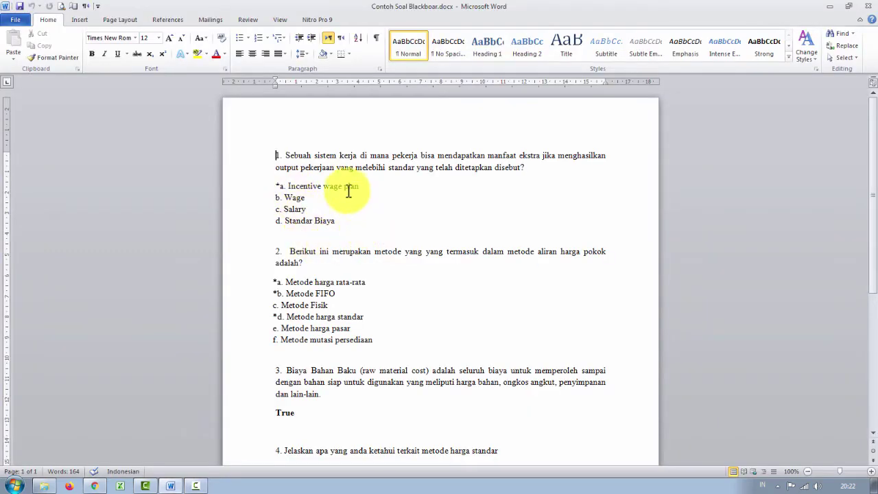
ctrl+scroll(350, 198, up, 1)
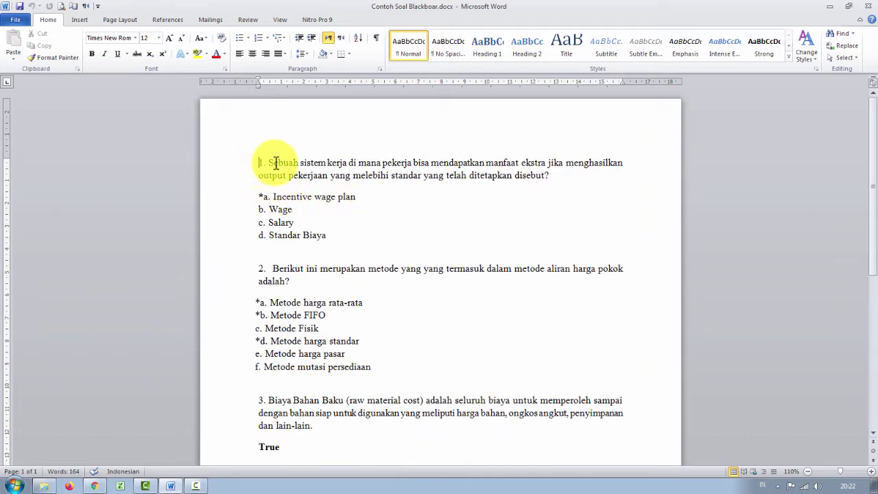
drag(273, 163, 576, 190)
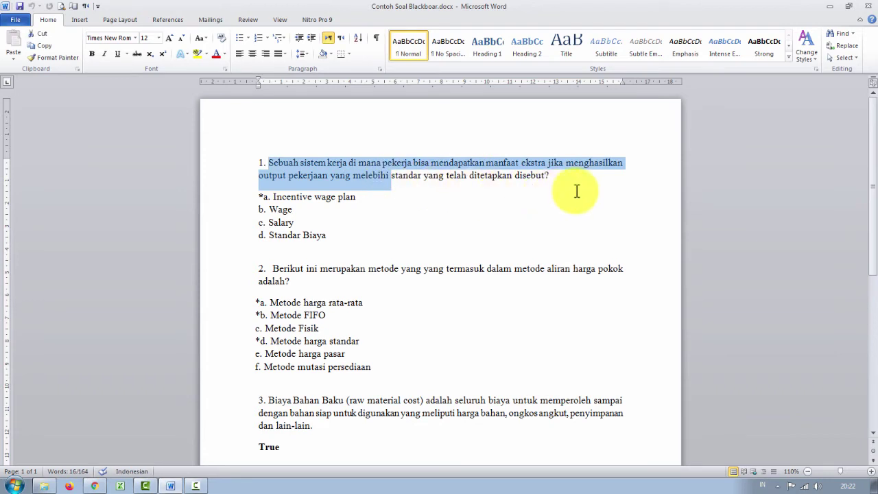
click(569, 178)
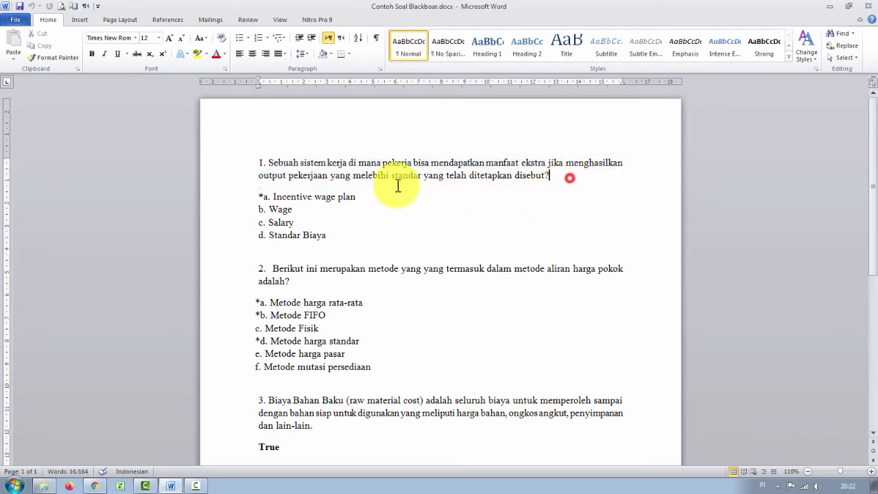
click(260, 197)
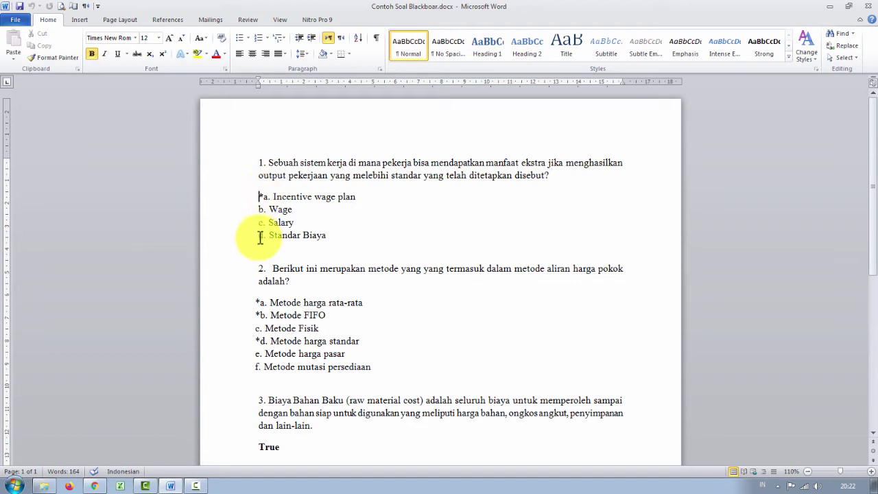
drag(258, 196, 358, 199)
Return to the Blackboard Test Generator and compare its basic information rules with the Multiple Choice sample's answers and correct-answer marking.
key(alt+Tab)
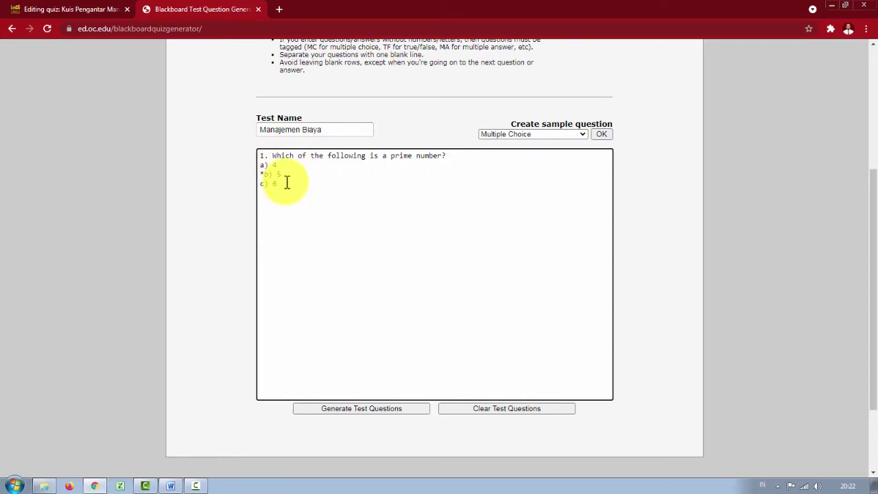
scroll(305, 245, up, 3)
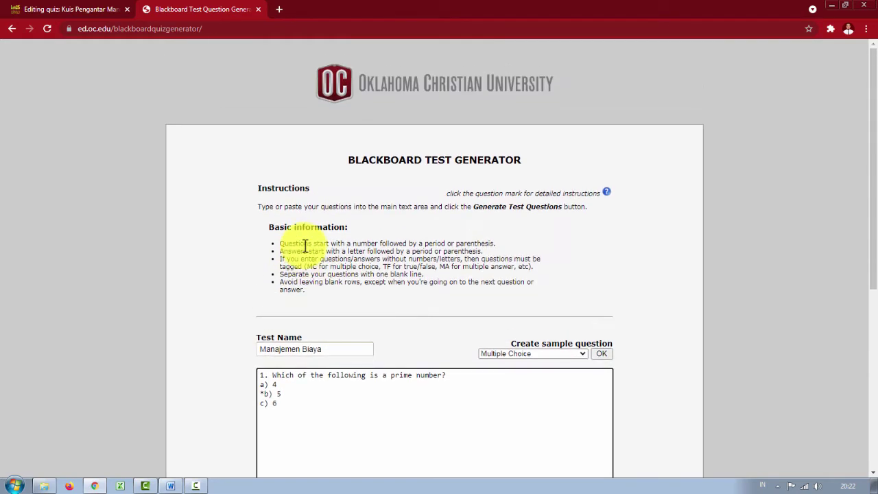
scroll(305, 245, down, 2)
scroll(302, 248, down, 1)
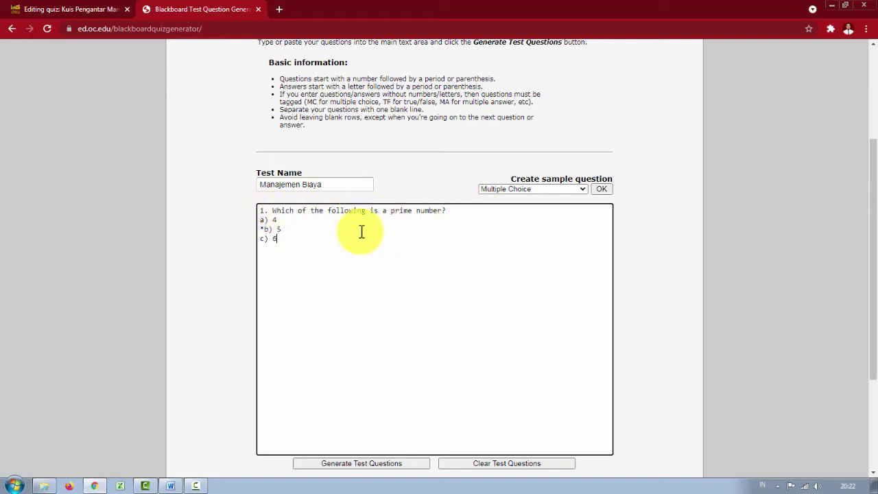
drag(261, 220, 282, 237)
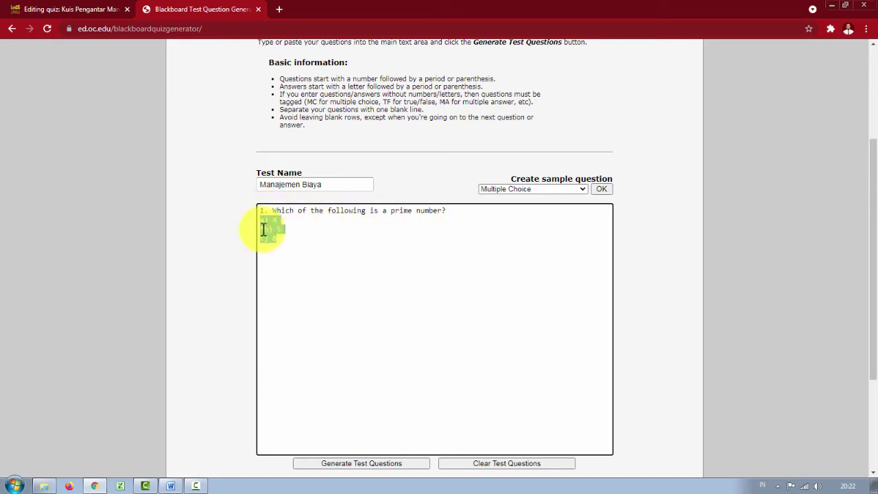
click(263, 229)
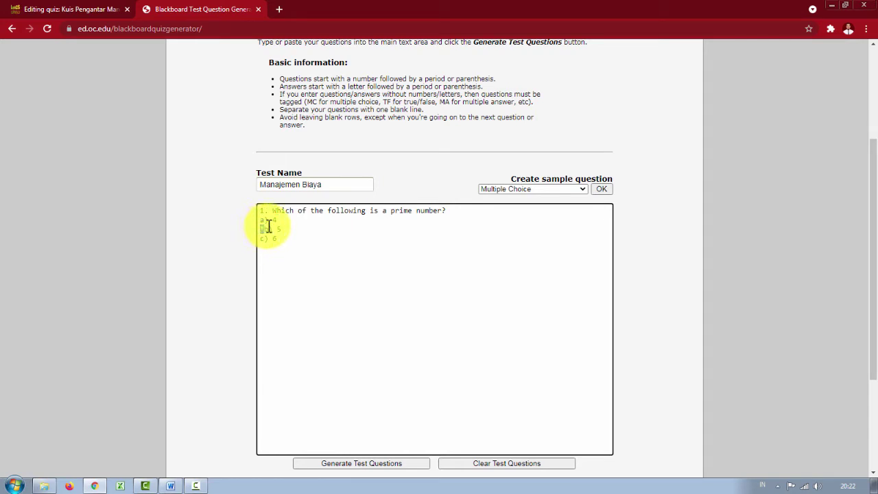
Replace the Multiple Choice sample in the question text area with a Multiple Answer sample question.
drag(294, 248, 254, 215)
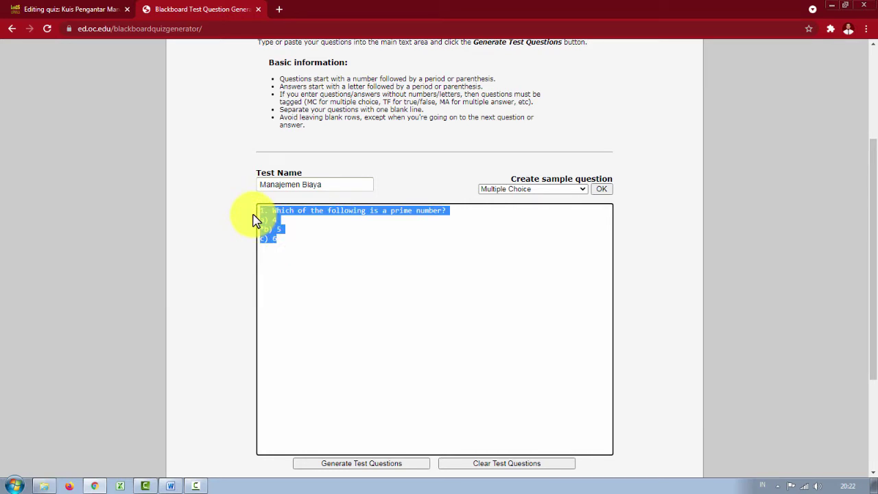
key(BackSpace)
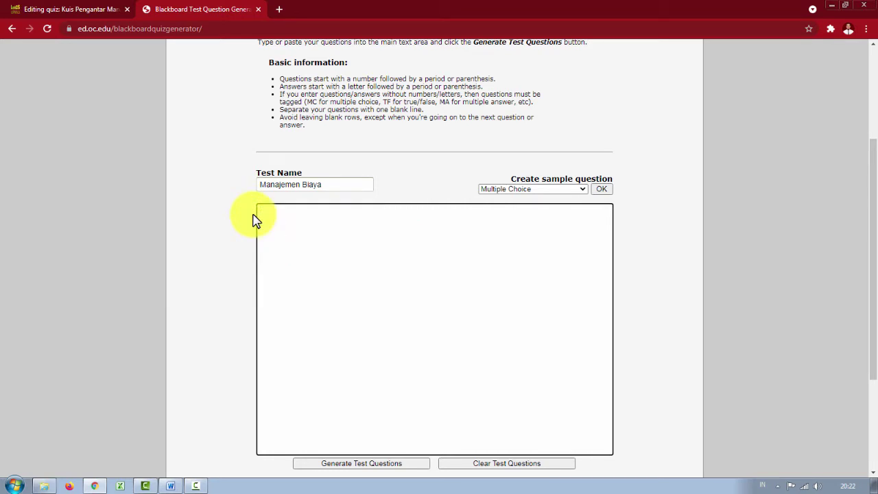
click(582, 189)
click(540, 208)
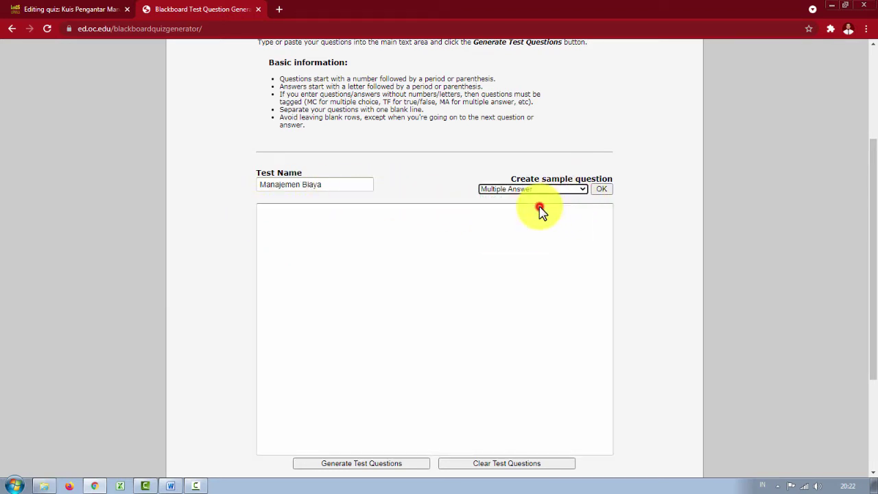
click(599, 191)
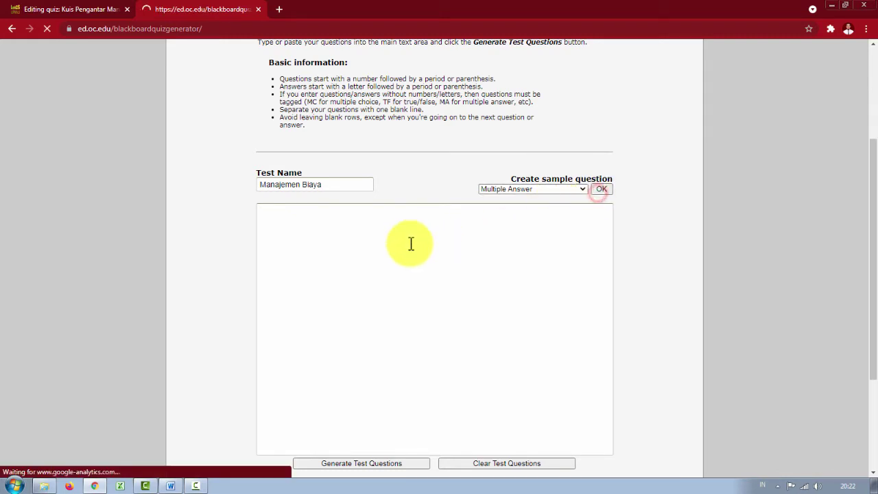
Examine how the Multiple Answer sample marks its several correct answers with asterisks.
scroll(410, 243, down, 2)
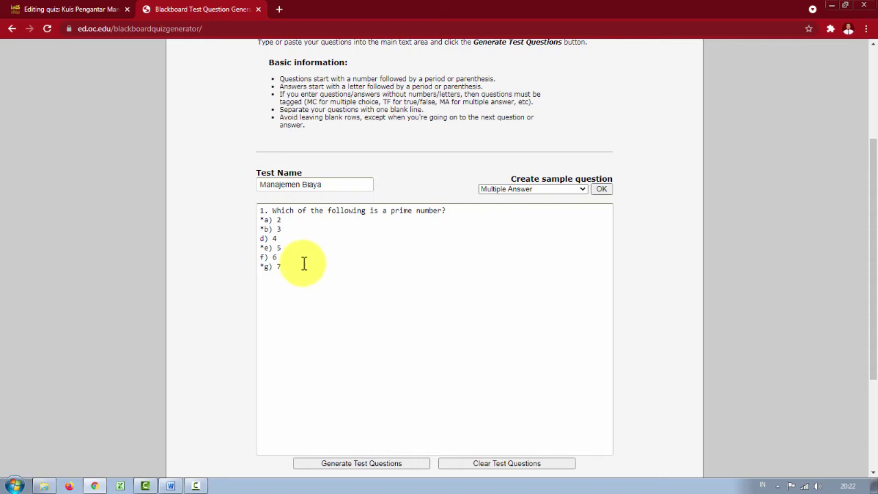
scroll(305, 261, down, 2)
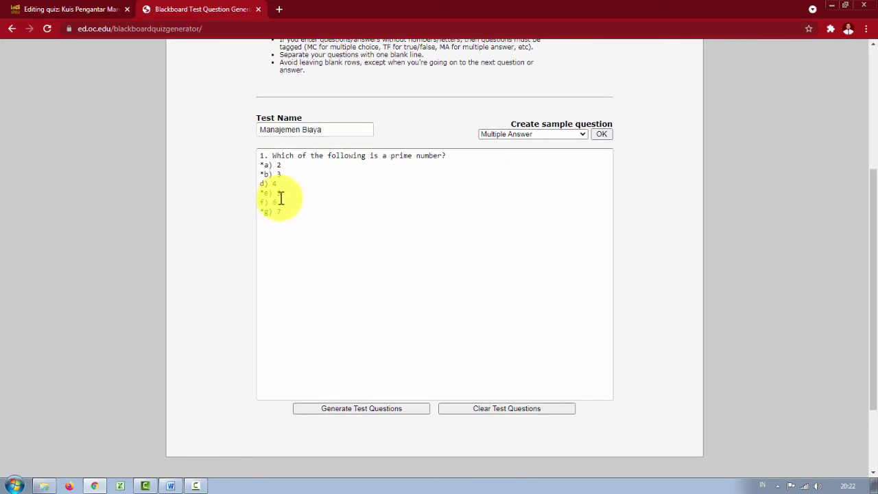
click(264, 165)
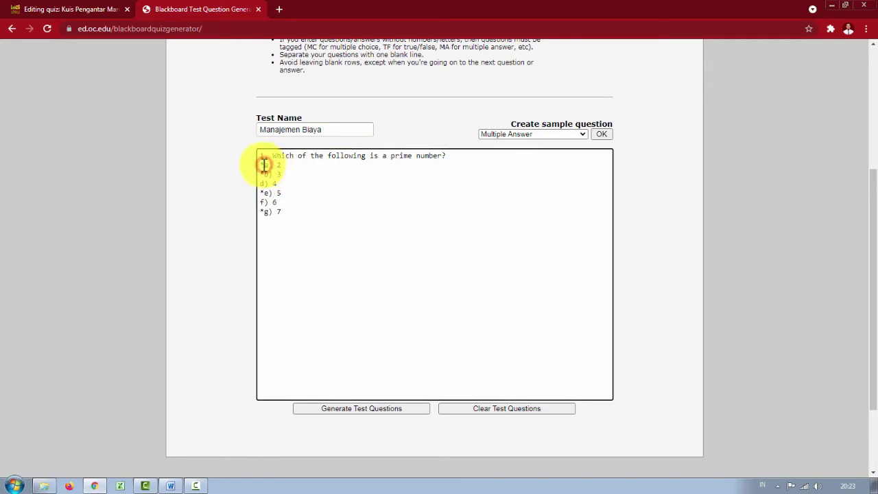
click(267, 166)
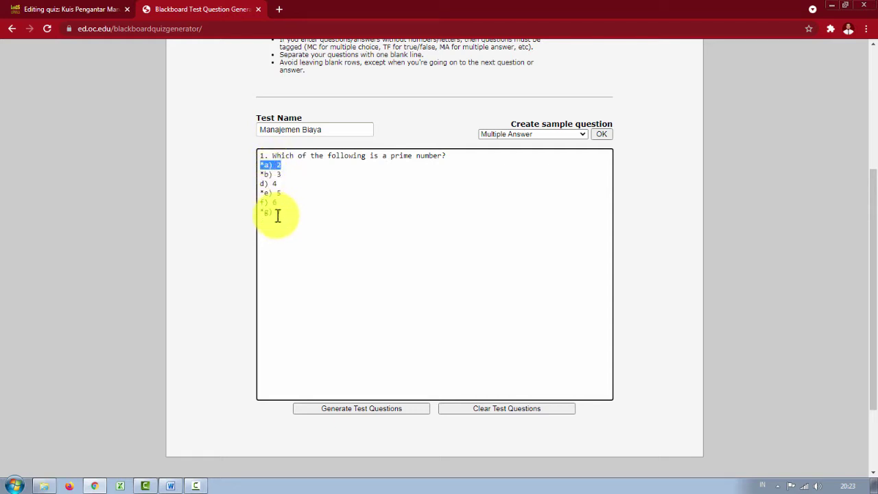
click(264, 165)
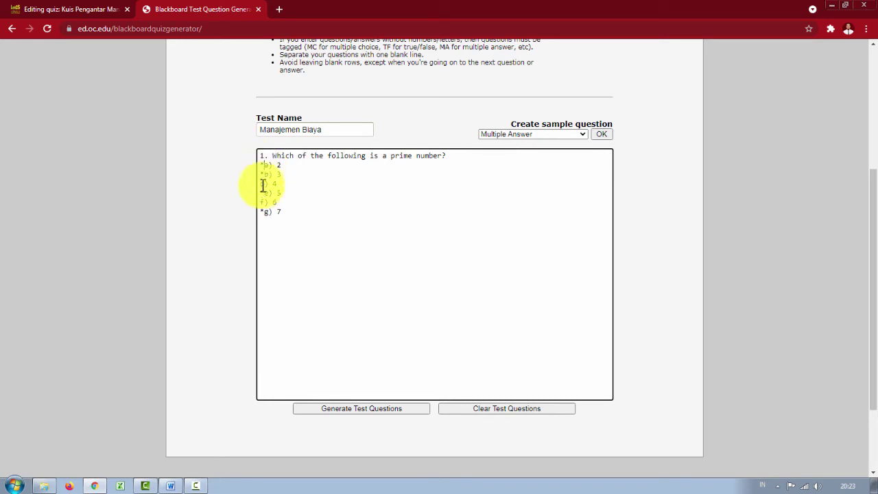
Switch to the Word document and examine question 2's answers a to f and the asterisks marking the correct ones.
key(alt+Tab)
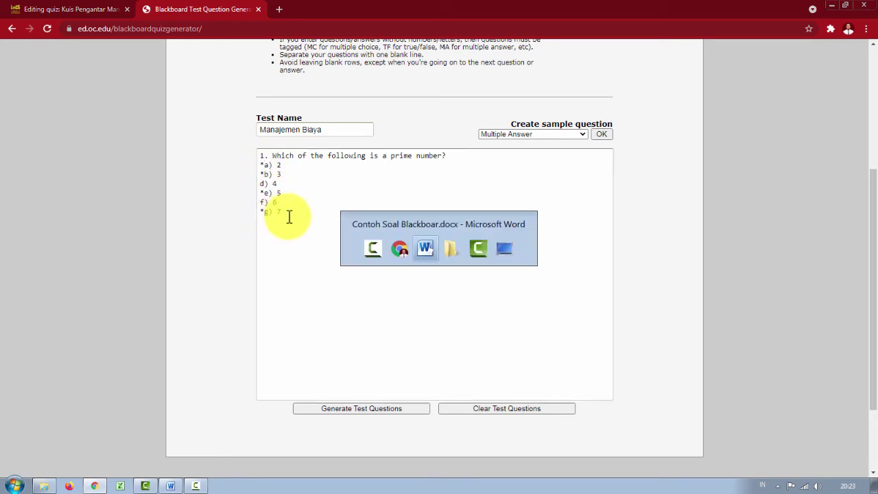
scroll(274, 205, down, 3)
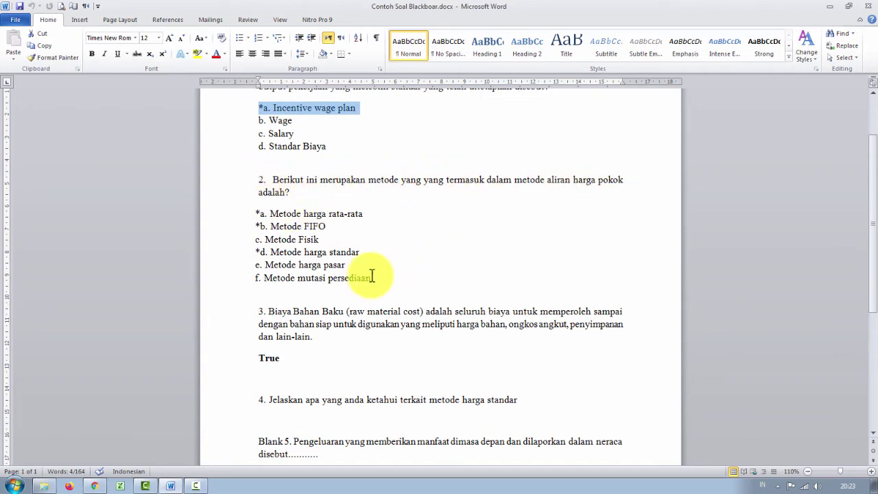
drag(370, 277, 260, 232)
click(288, 240)
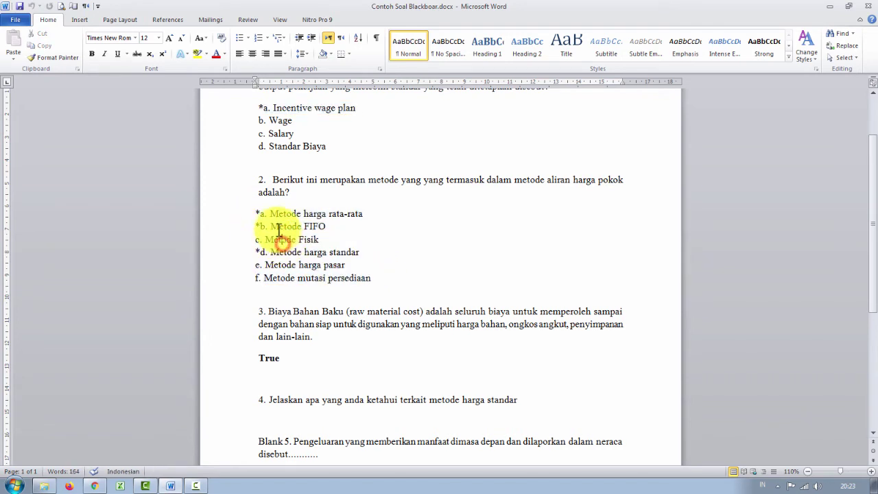
click(363, 213)
drag(364, 213, 258, 213)
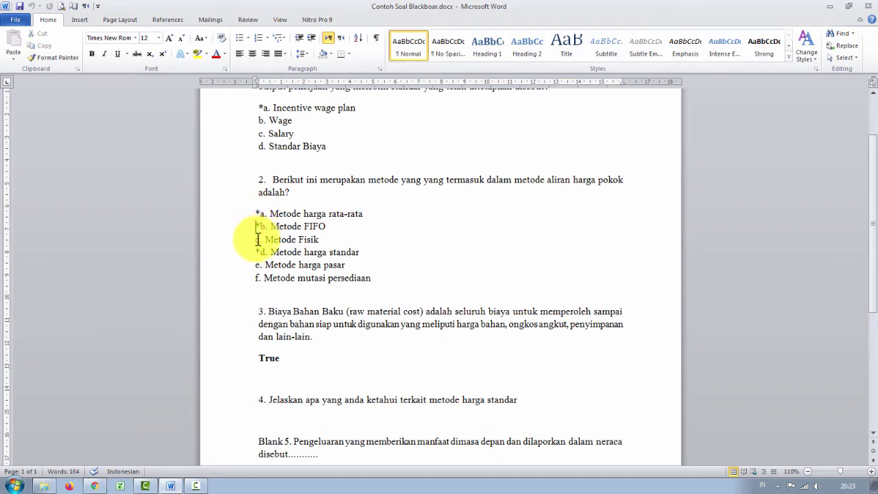
text(*)
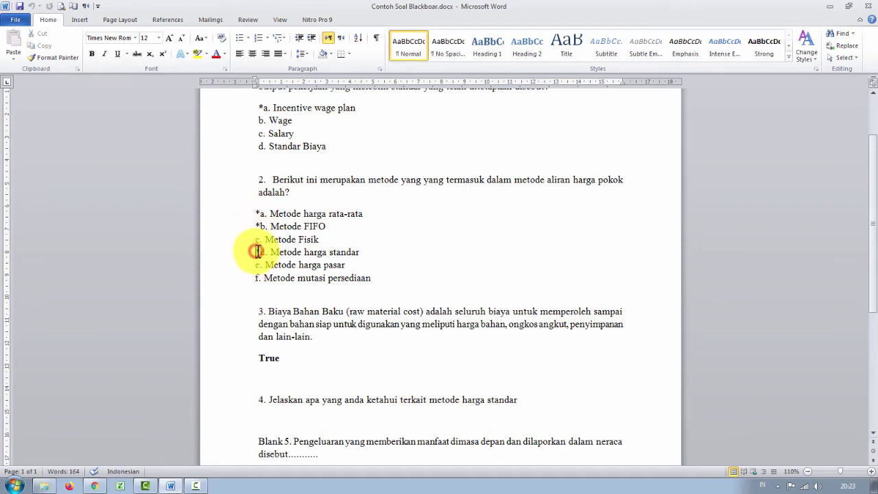
text(*)
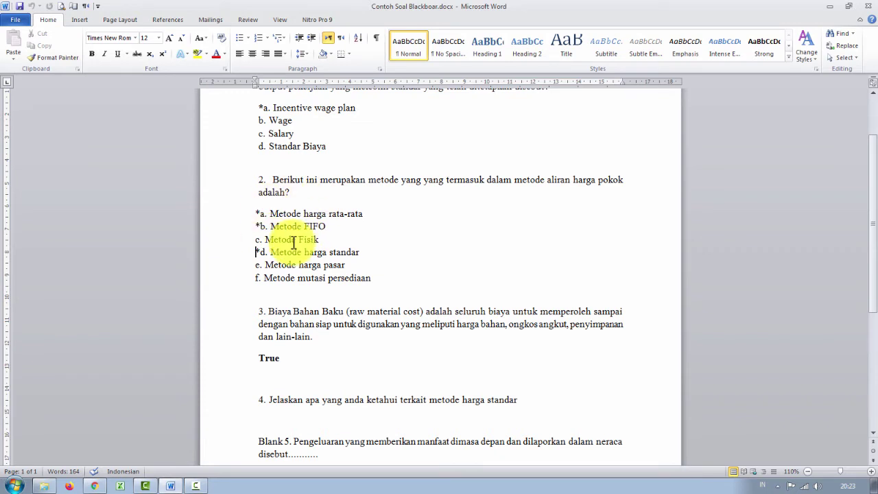
Return to the Blackboard Test Generator and replace the Multiple Answer sample with a True or False sample question.
key(alt+Tab)
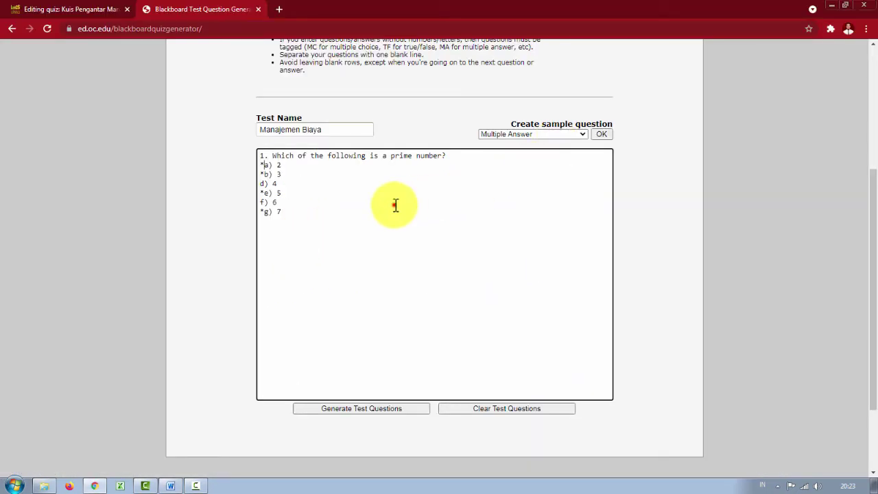
key(ctrl+a)
key(BackSpace)
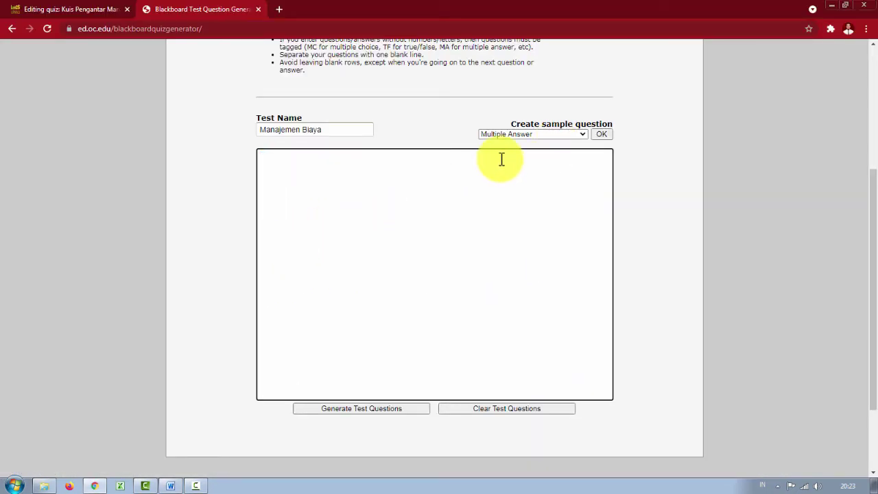
click(553, 136)
click(527, 165)
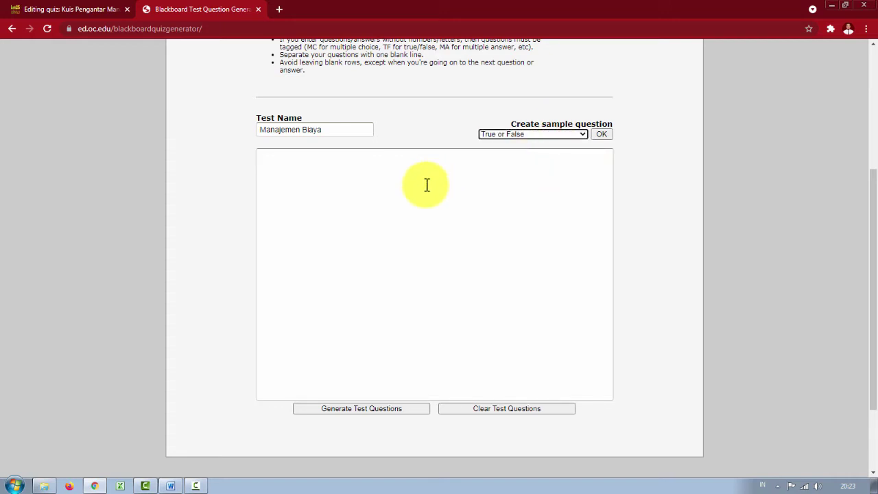
click(398, 199)
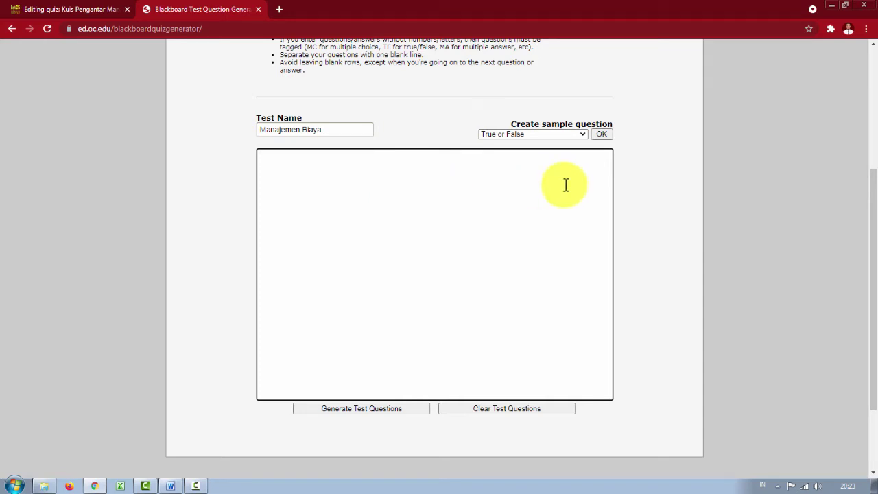
click(602, 134)
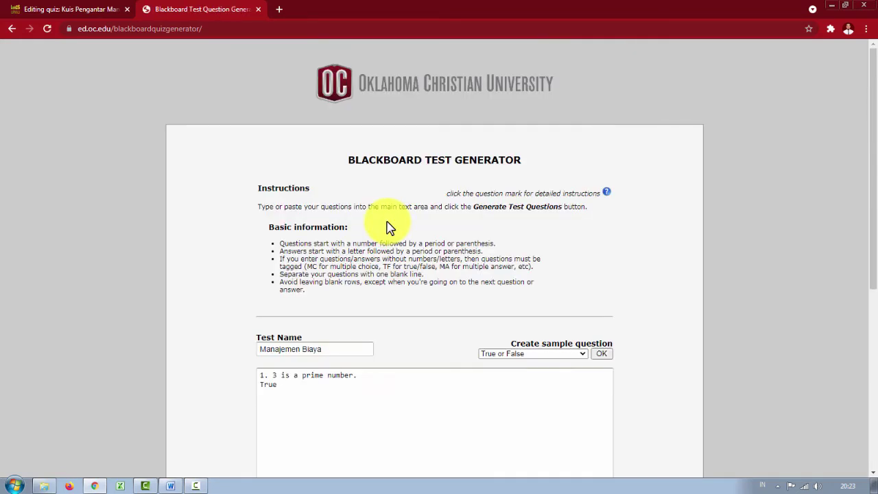
Examine the True or False sample's format: the numbered statement and the answer on the line below it.
scroll(389, 223, down, 3)
scroll(324, 234, down, 1)
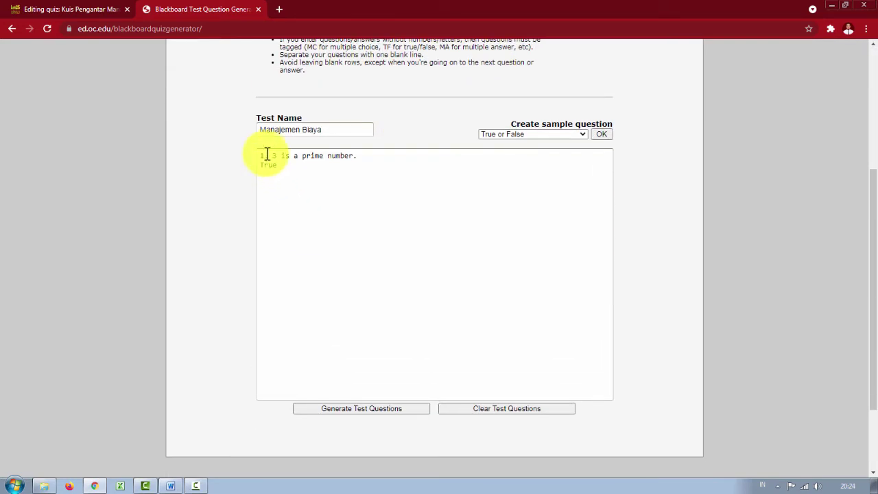
drag(274, 156, 360, 154)
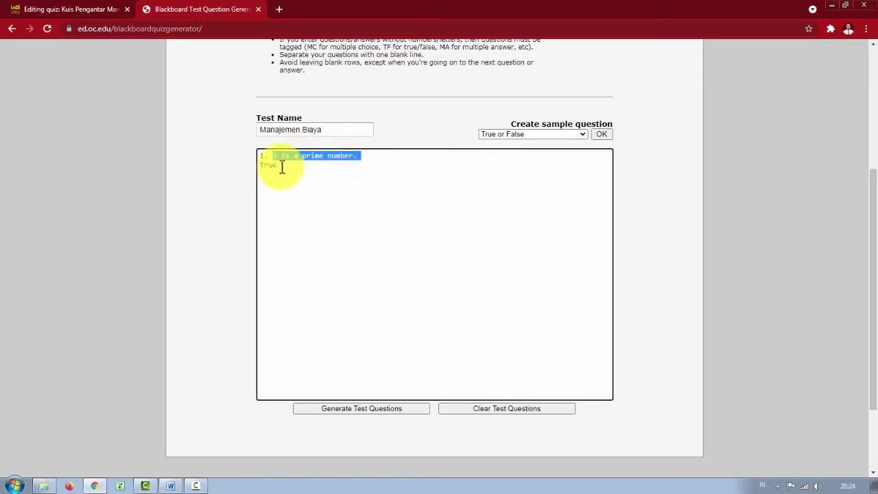
click(280, 166)
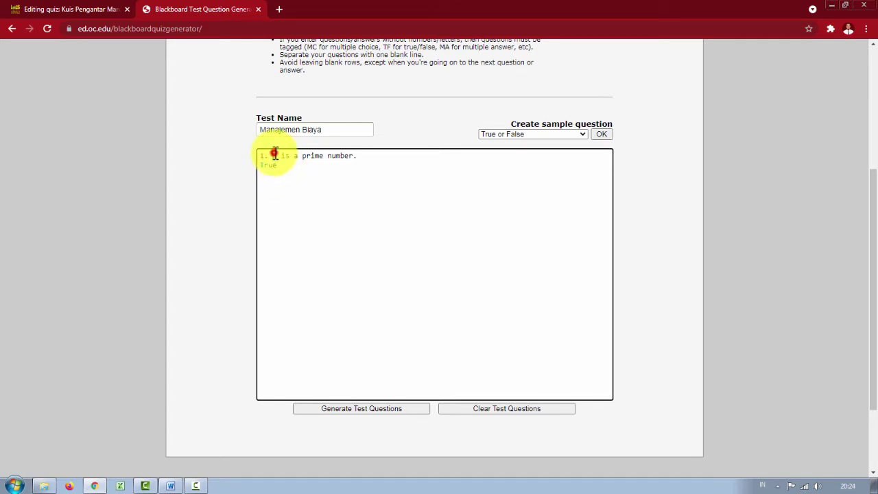
drag(274, 155, 359, 157)
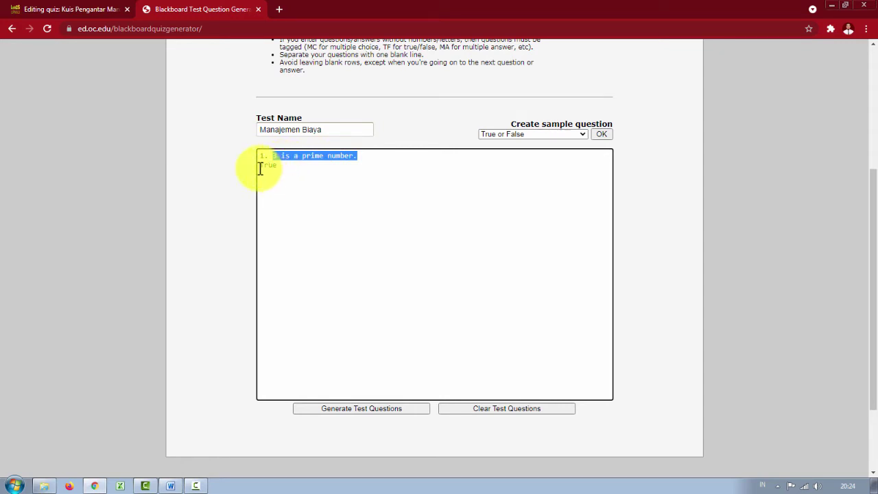
drag(269, 155, 358, 155)
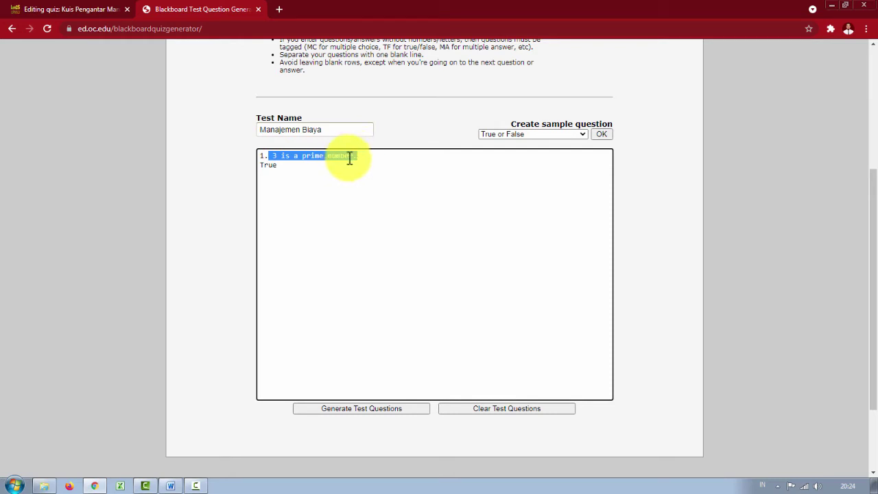
Switch to the Word document and remove the bold formatting from question 3's True answer.
click(280, 166)
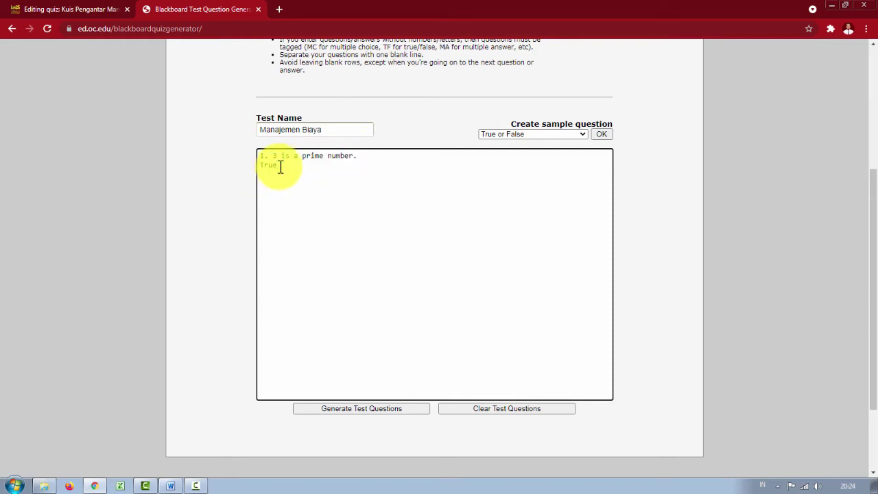
key(alt+Tab)
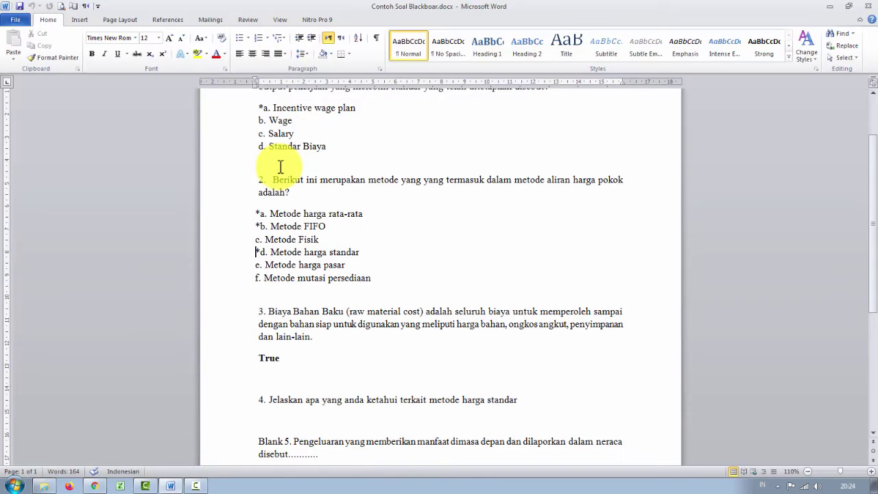
scroll(336, 213, down, 4)
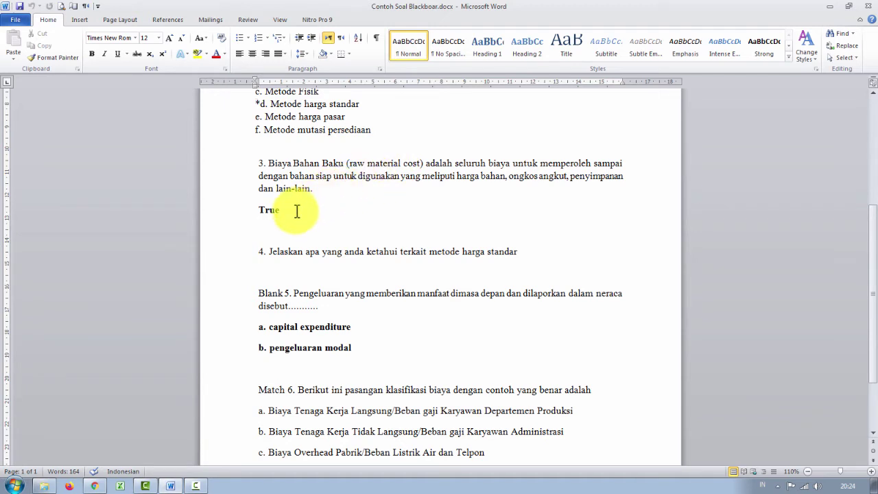
click(278, 200)
double_click(278, 210)
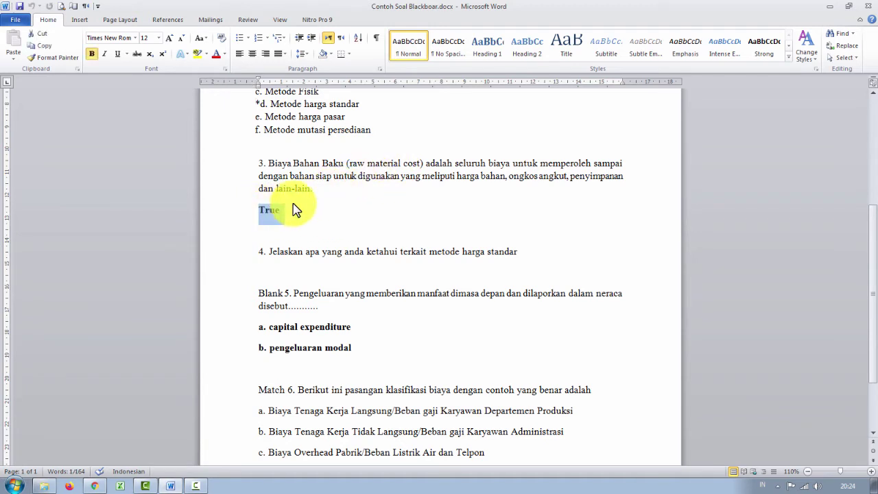
Return to the Blackboard Test Generator and replace the True or False sample with an Essay Question sample.
key(alt+Tab)
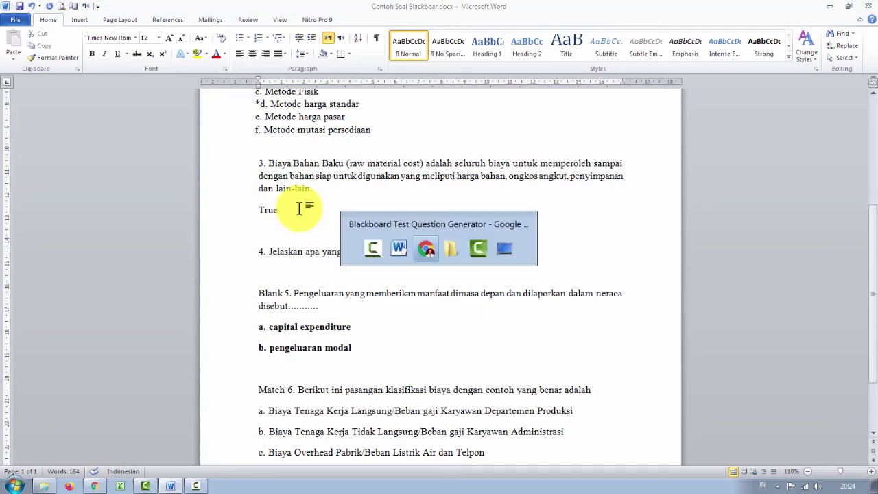
click(549, 136)
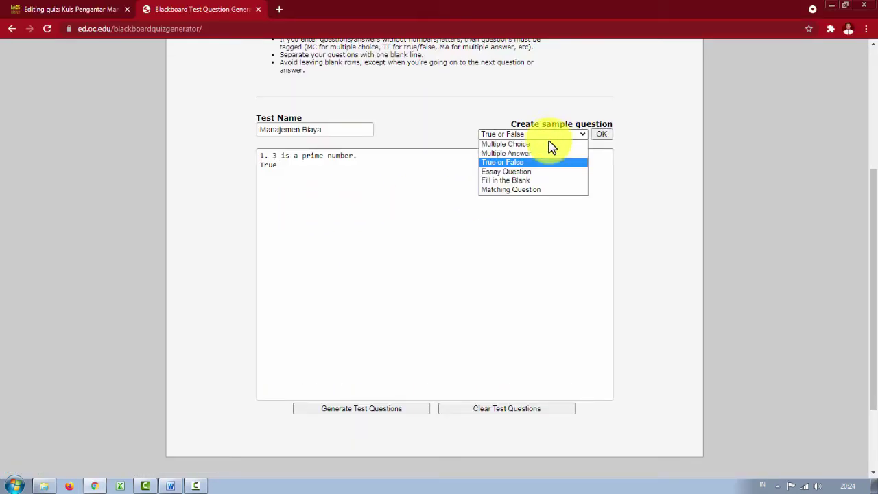
click(539, 172)
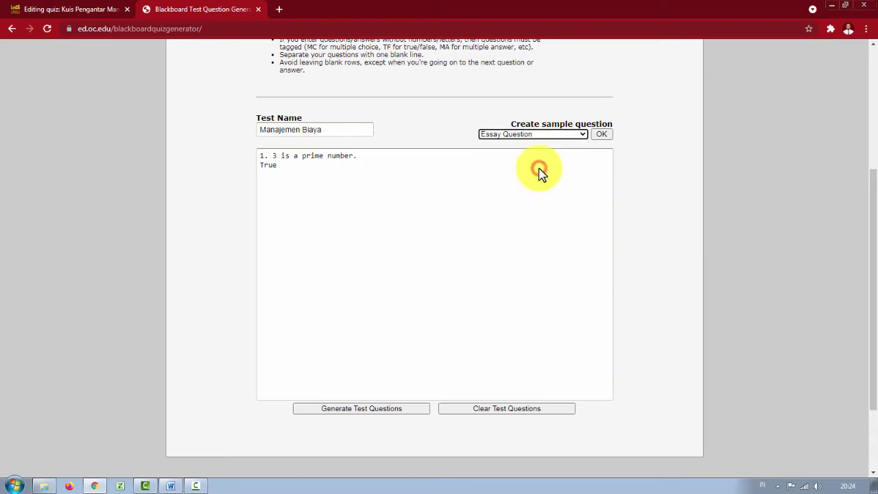
click(600, 135)
scroll(391, 265, down, 2)
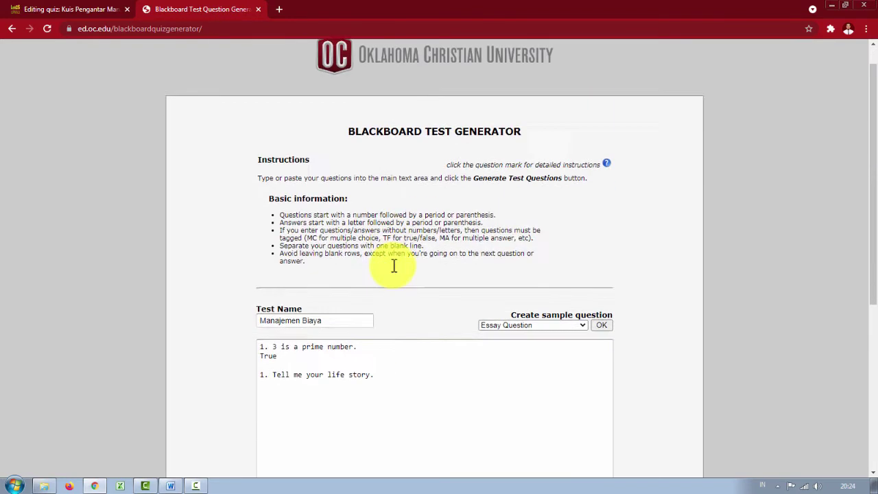
click(386, 285)
key(ctrl+a)
key(BackSpace)
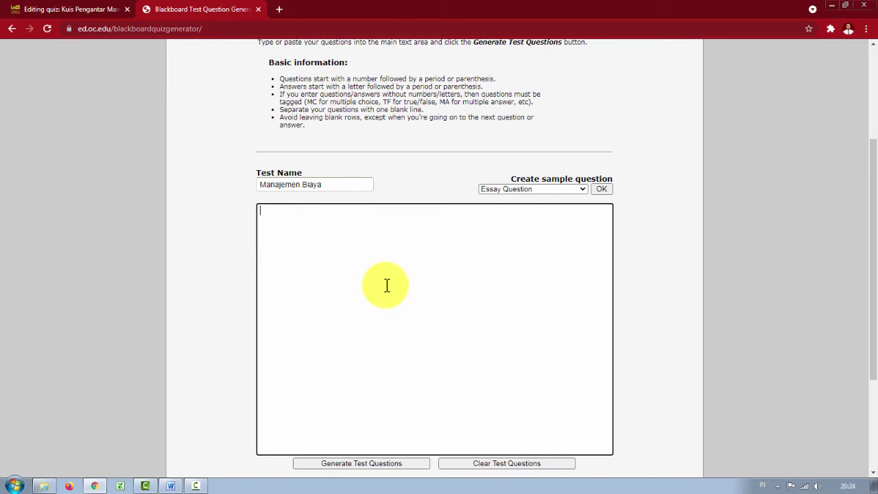
click(595, 191)
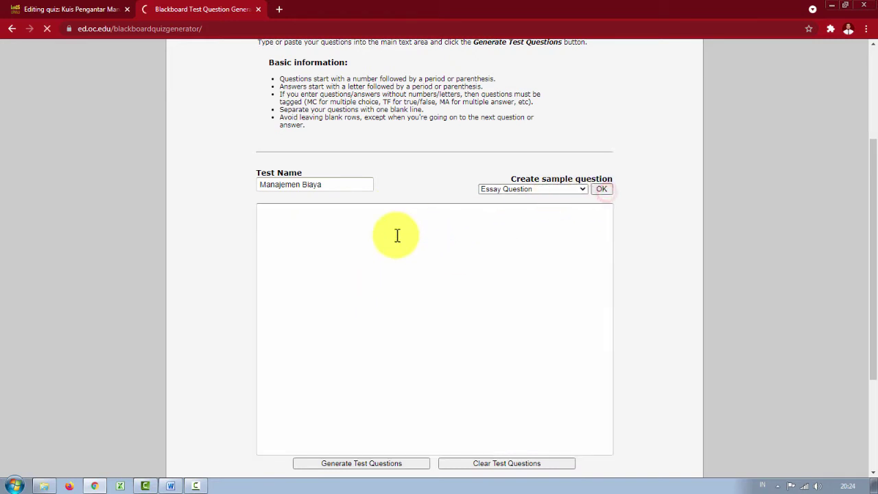
scroll(395, 247, down, 2)
scroll(398, 276, down, 1)
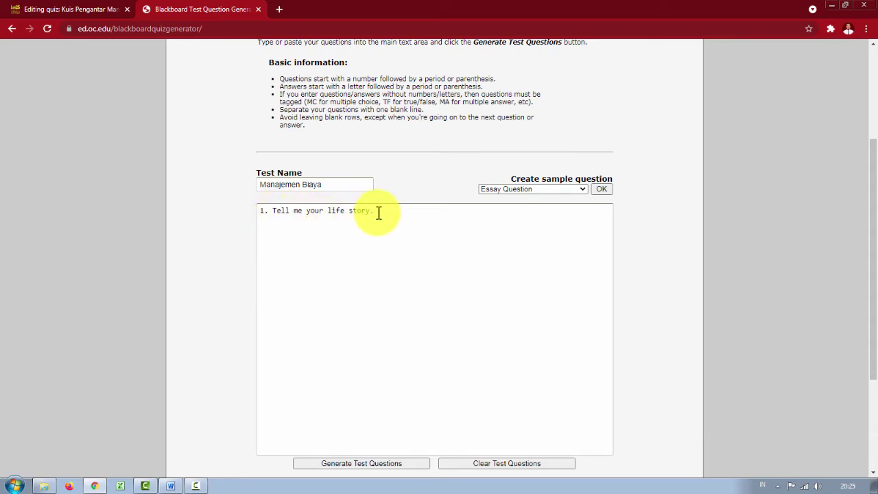
Switch to the Word document and compare essay question 4's numbered, answerless format with the generator's sample.
key(alt+Tab)
scroll(378, 232, down, 1)
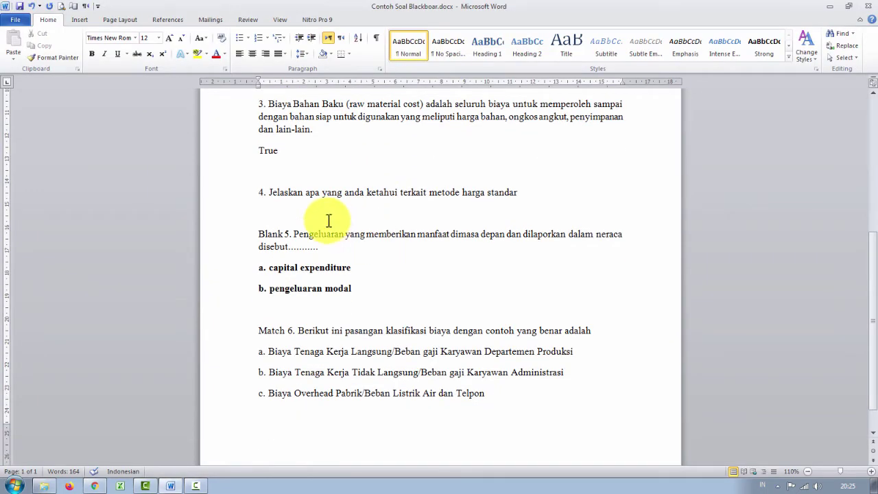
drag(257, 193, 506, 200)
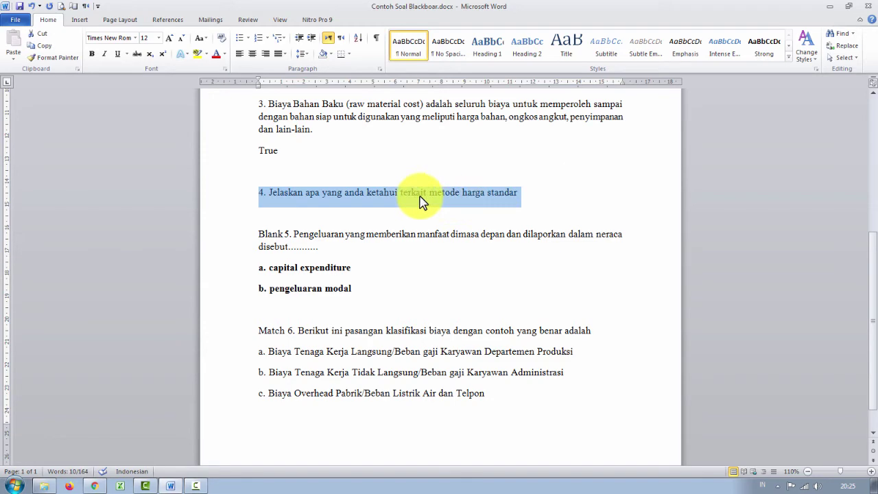
key(alt+Tab)
key(alt+Tab)
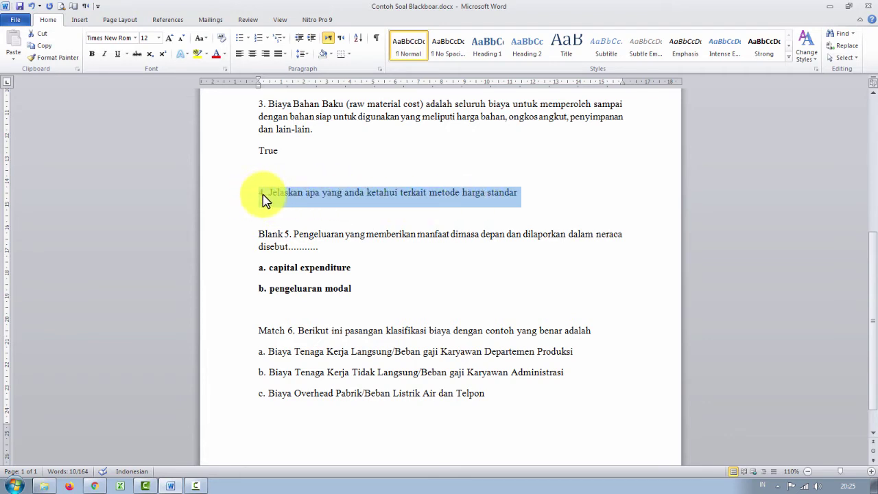
drag(263, 194, 526, 190)
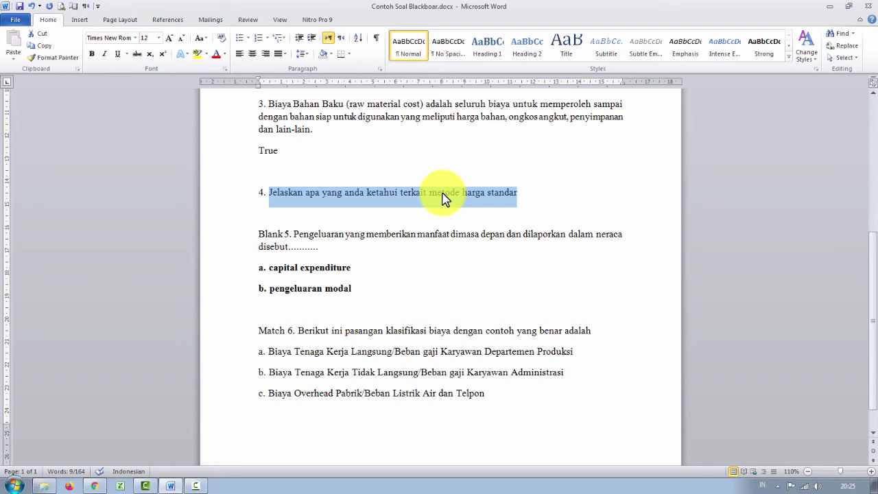
Return to the Blackboard Test Generator and replace the Essay Question sample with a Fill in the Blank sample.
key(alt+Tab)
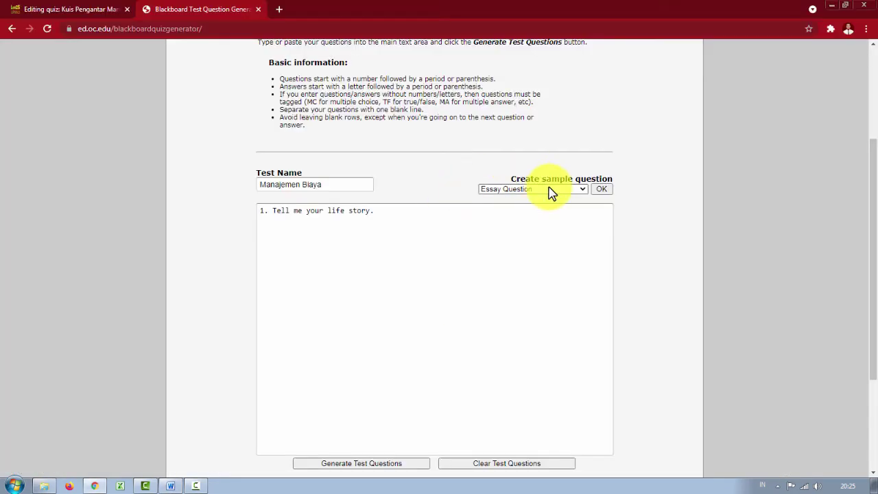
click(550, 190)
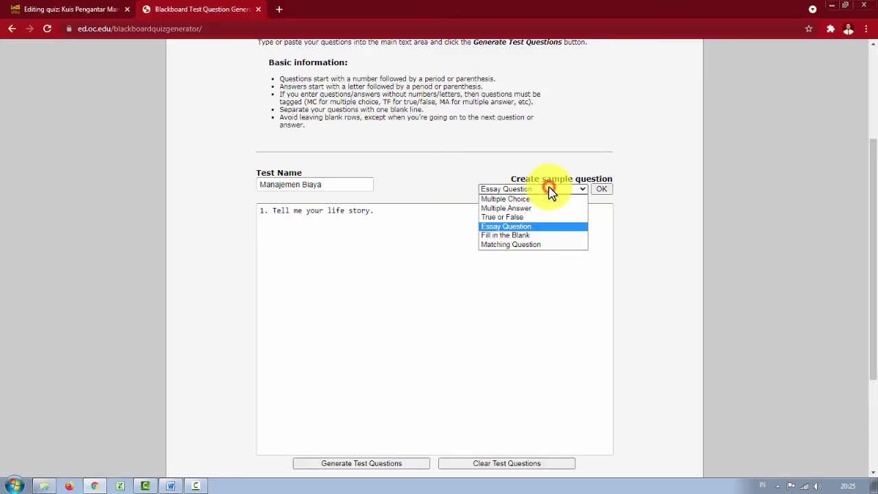
click(528, 236)
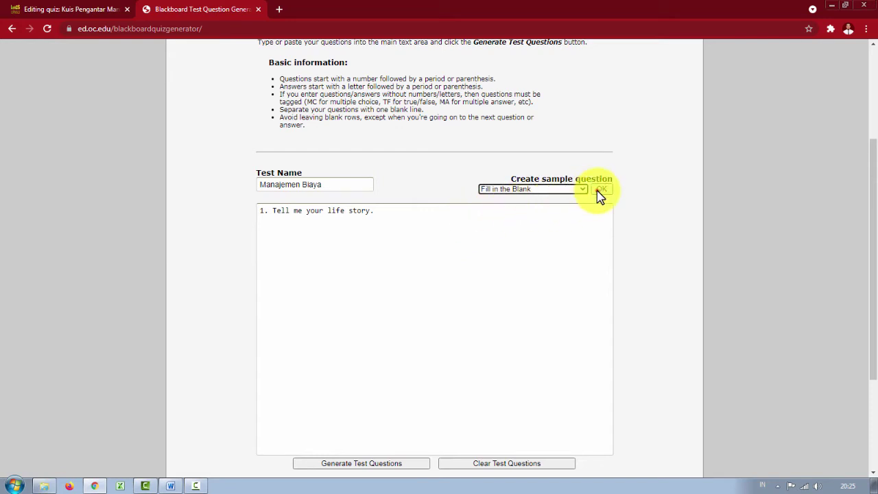
click(599, 190)
scroll(494, 245, down, 1)
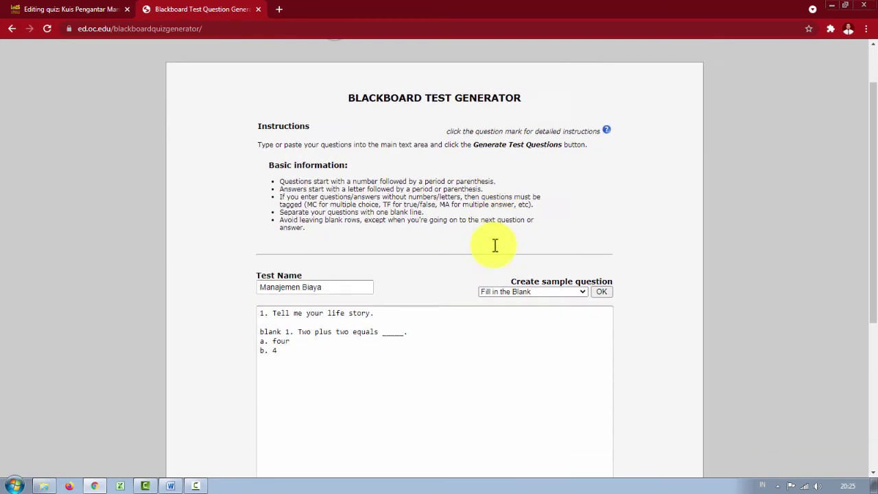
scroll(495, 244, down, 3)
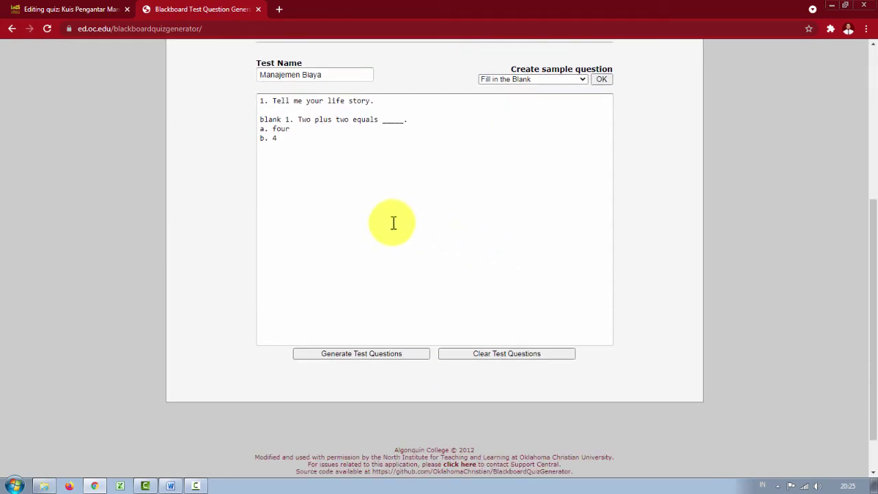
click(304, 181)
key(ctrl+a)
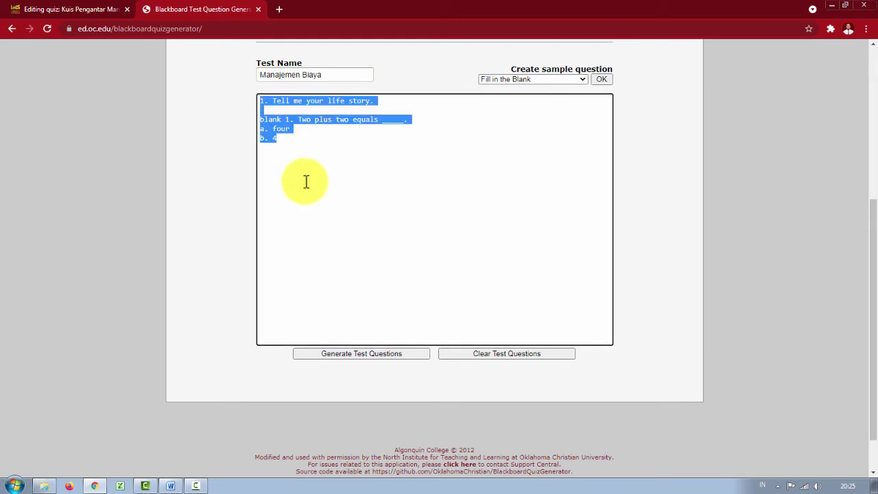
key(BackSpace)
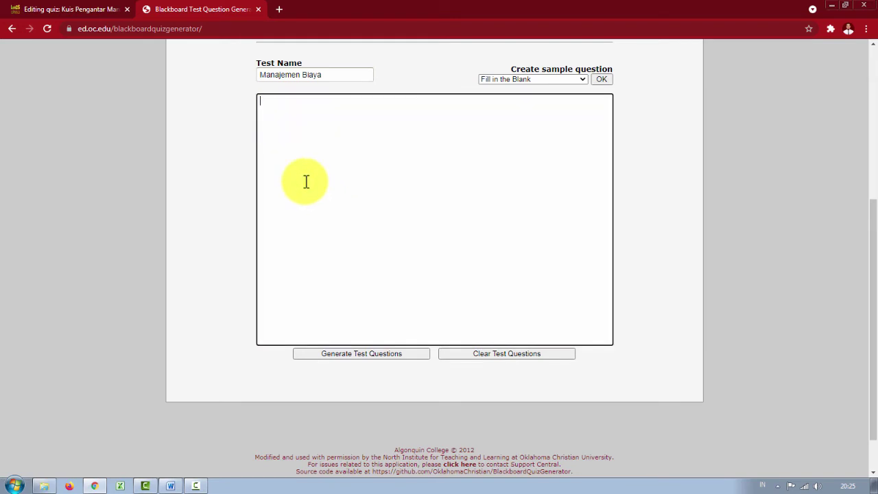
click(602, 79)
scroll(330, 228, down, 2)
scroll(326, 224, down, 2)
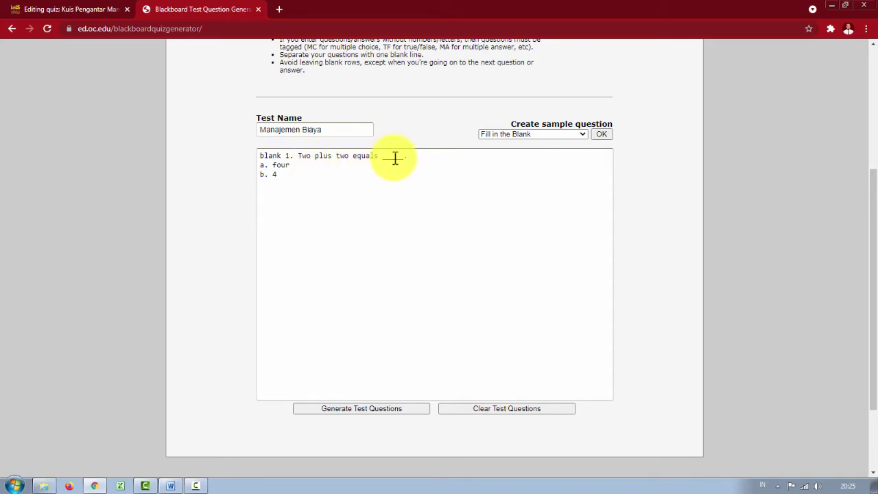
Examine the Fill in the Blank sample's format: the "blank 1." prefix, the sentence with its gap, and the accepted answers a and b.
double_click(277, 176)
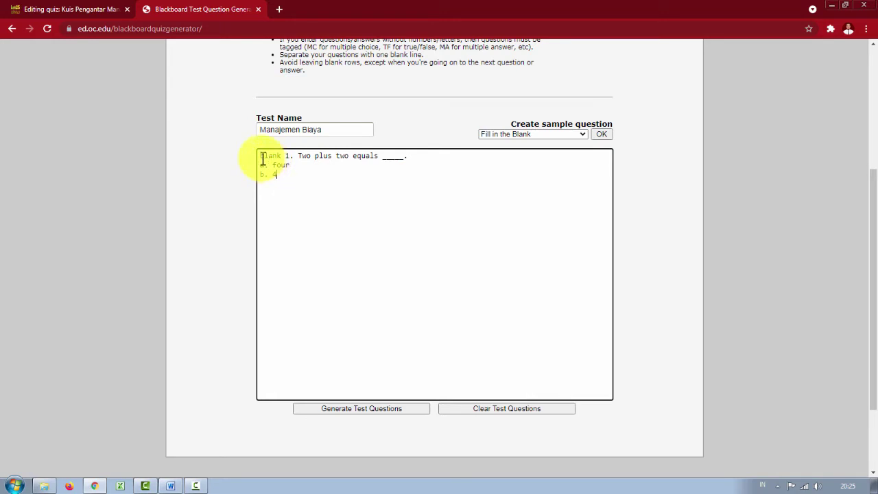
drag(262, 158, 291, 157)
click(294, 165)
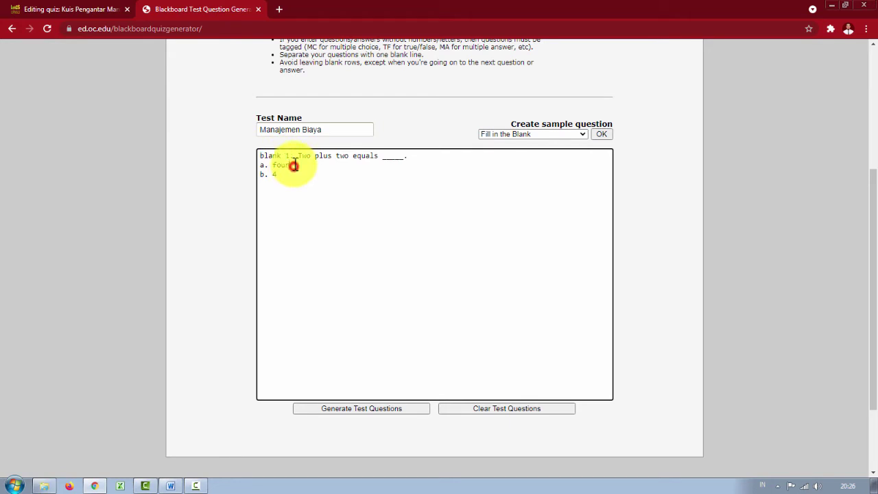
drag(299, 157, 412, 158)
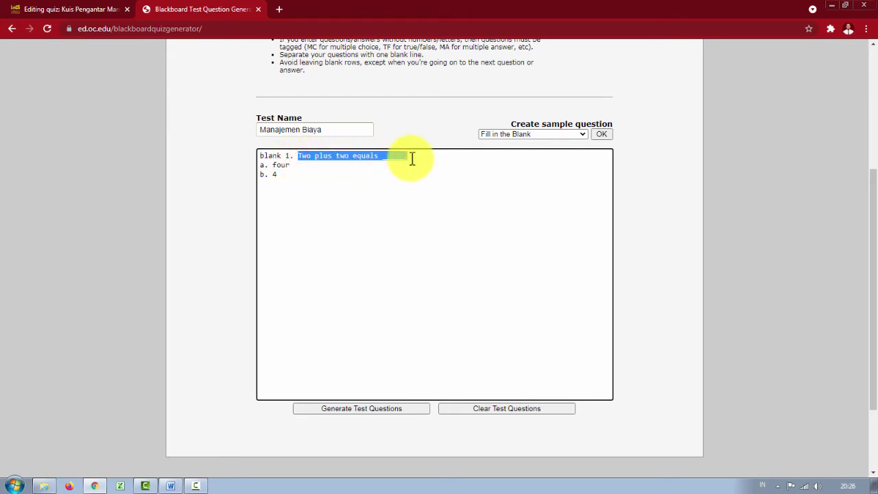
click(282, 176)
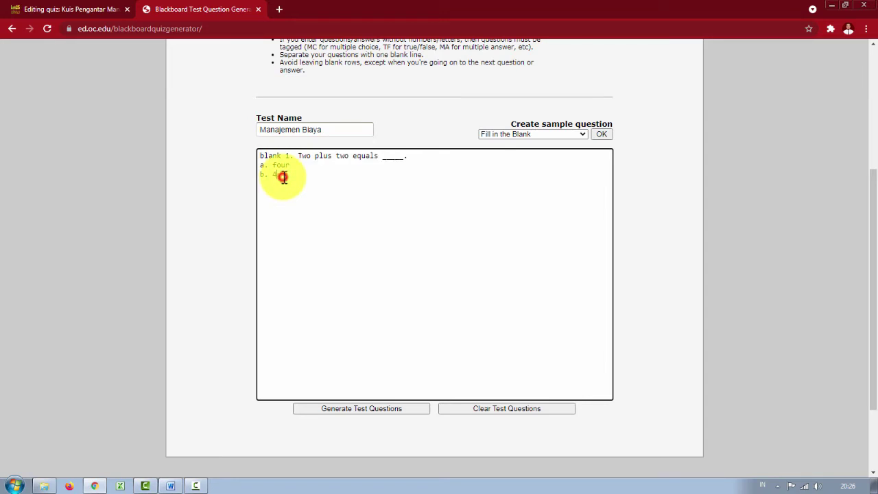
drag(283, 177, 262, 170)
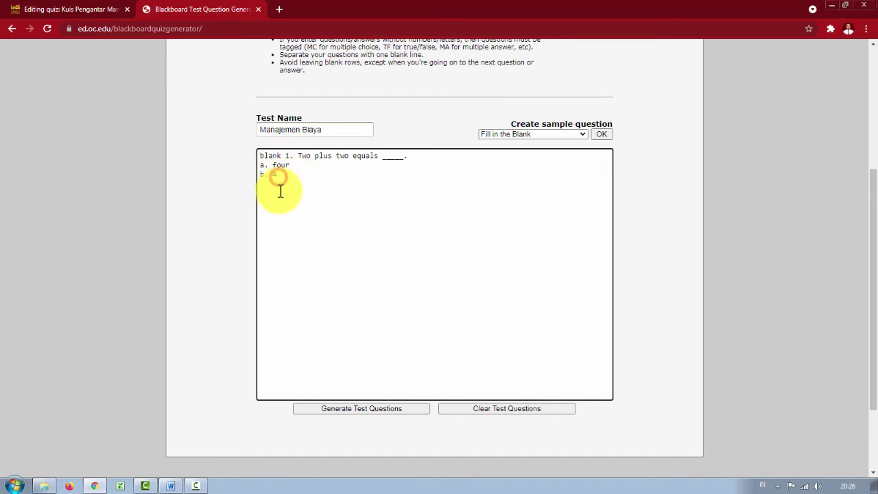
drag(286, 176, 269, 169)
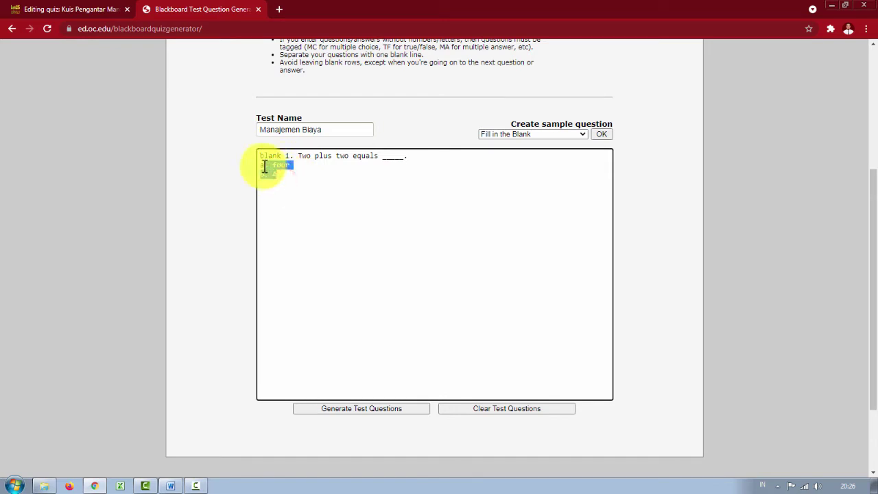
click(279, 173)
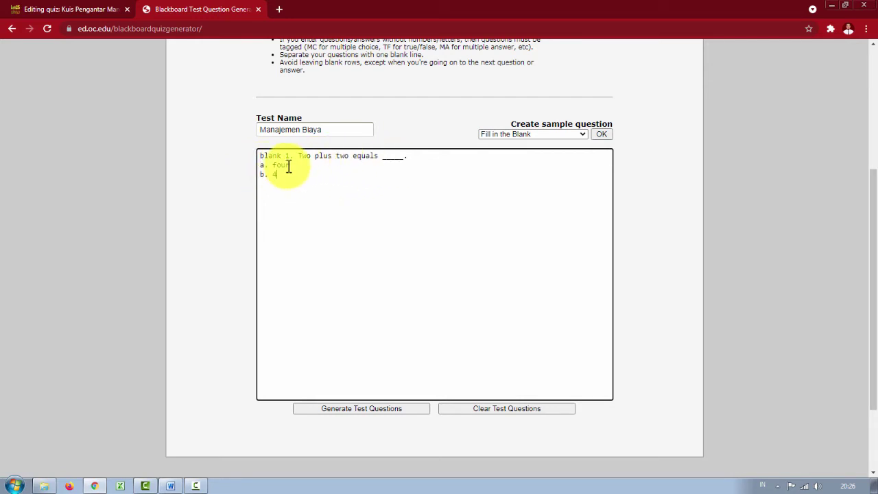
click(284, 164)
drag(293, 165, 277, 168)
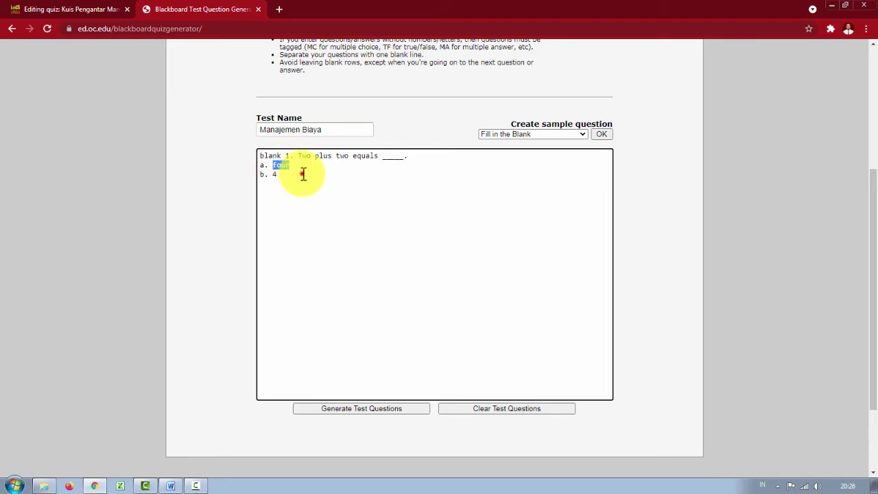
click(301, 174)
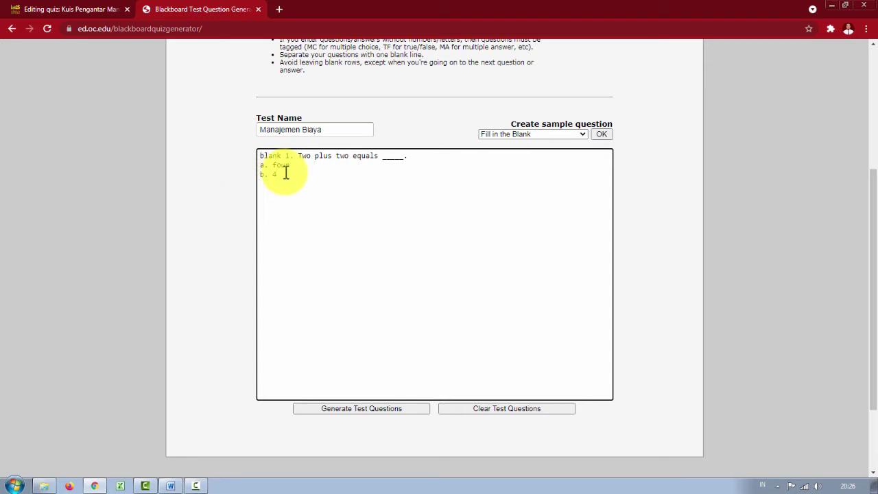
Switch to the Word document and compare fill-in-the-blank question 5's prefix, sentence with gap and answers a and b with the generator's sample.
key(alt+Tab)
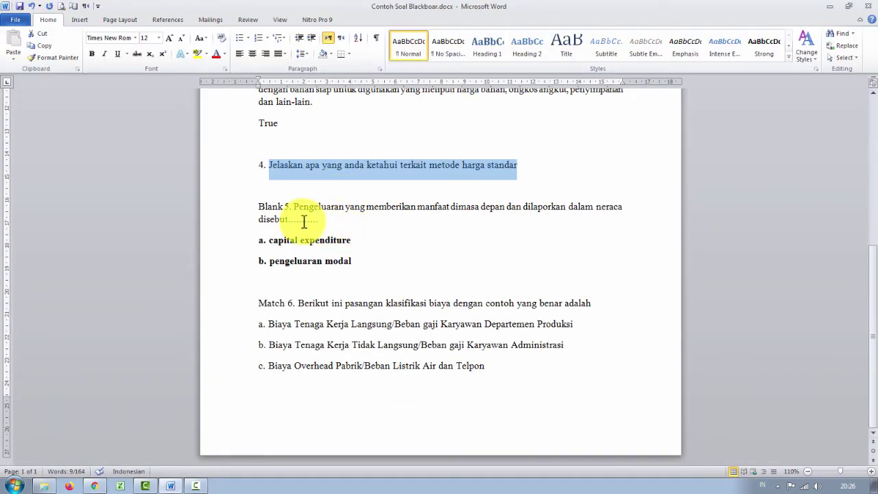
click(285, 208)
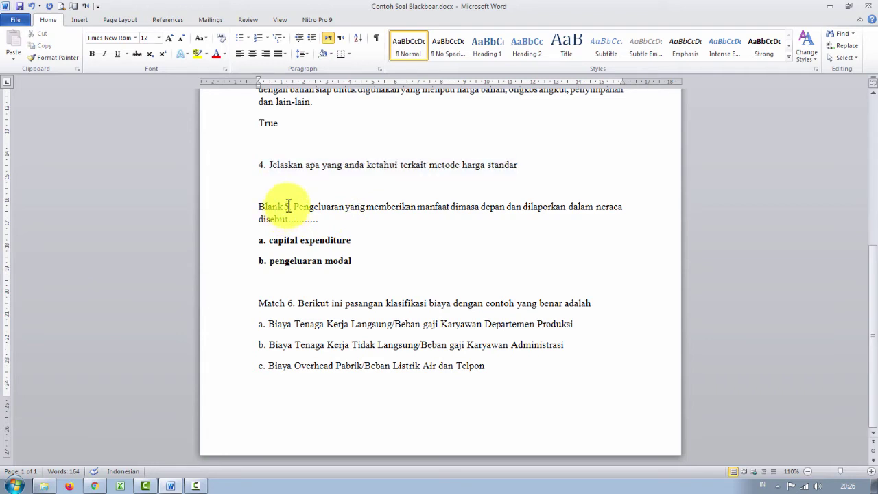
drag(293, 206, 337, 227)
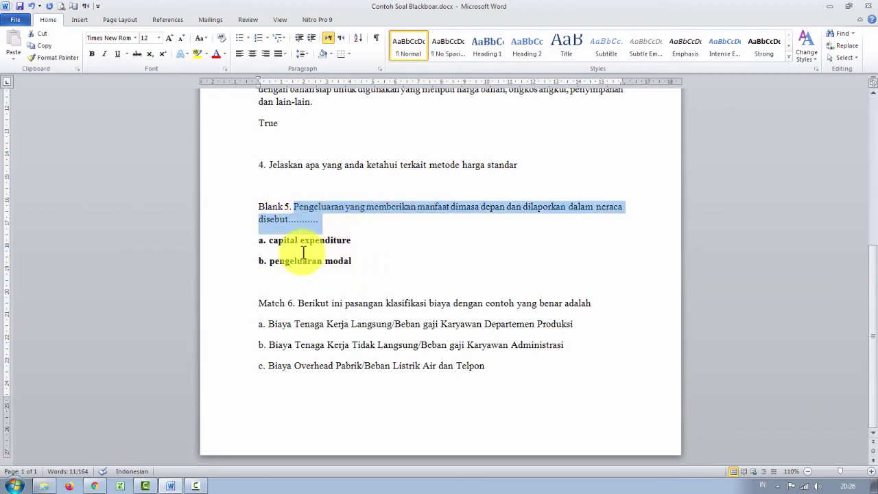
click(279, 244)
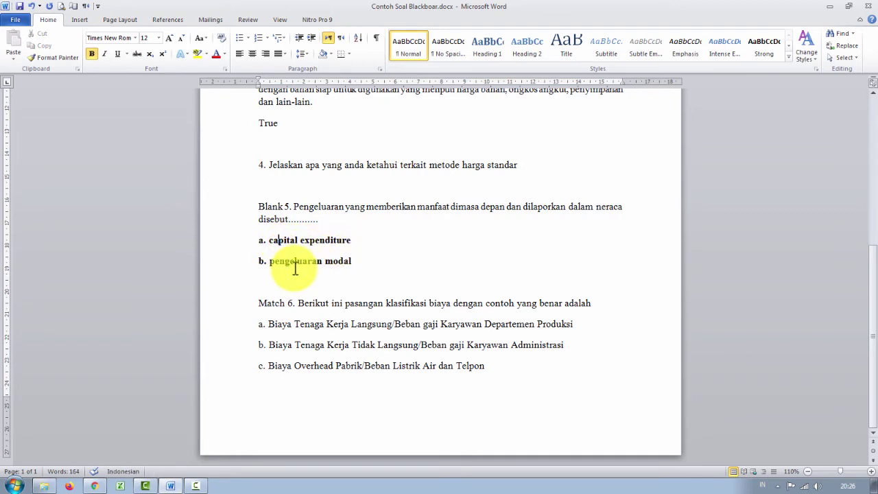
click(354, 241)
drag(354, 241, 265, 244)
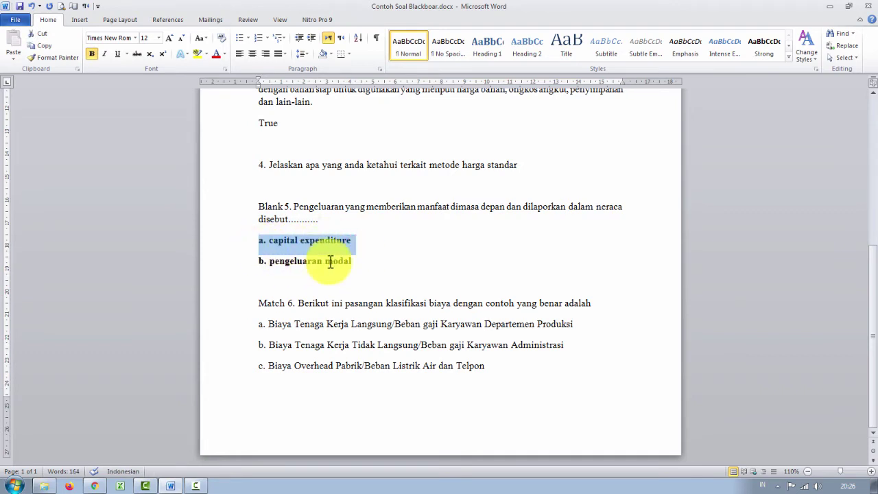
drag(354, 261, 254, 256)
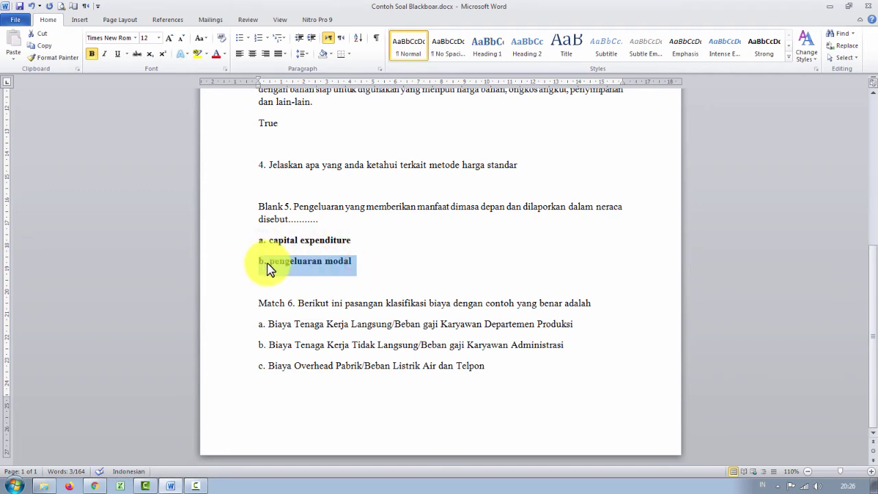
Return to the Blackboard Test Generator and replace the Fill in the Blank sample with a Matching Question sample.
key(alt+Tab)
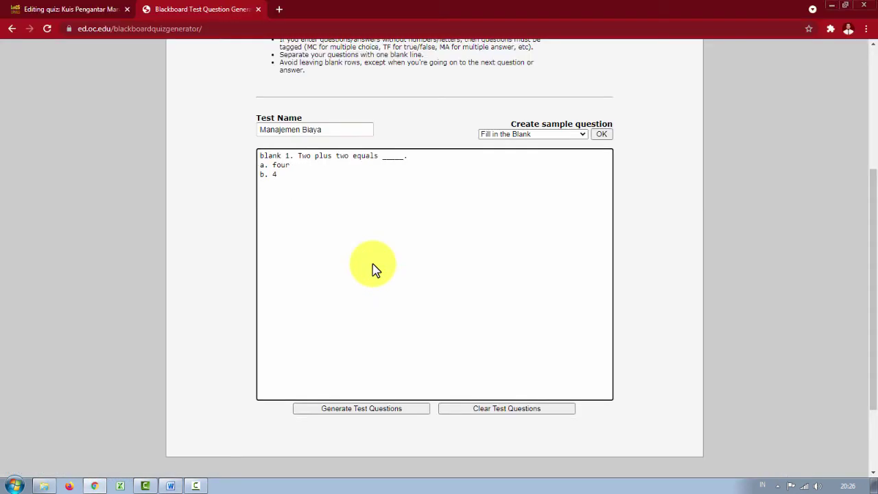
key(ctrl+a)
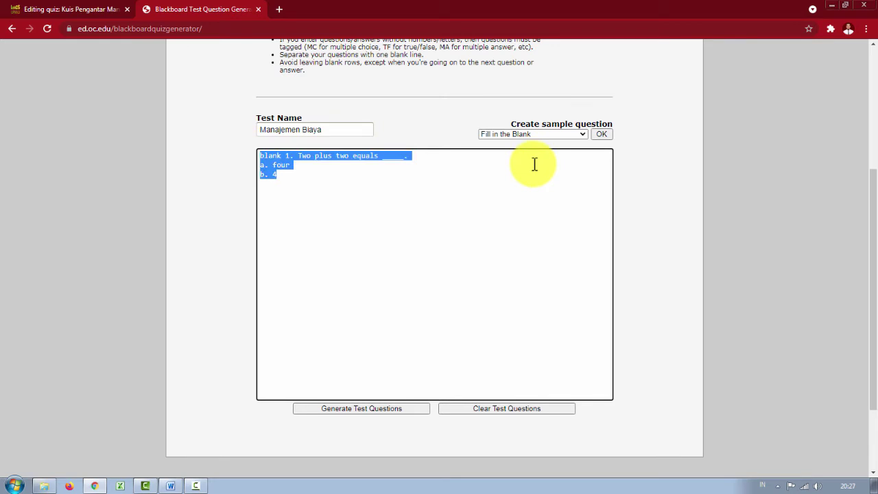
key(BackSpace)
click(572, 134)
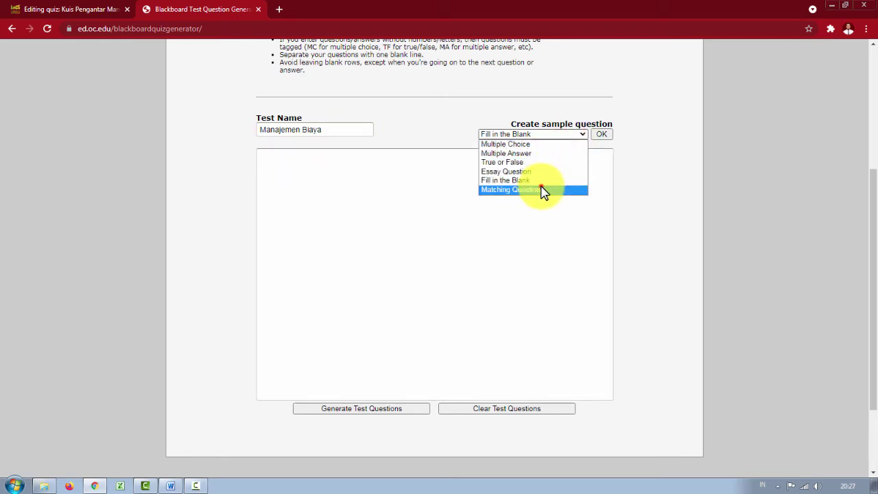
click(542, 190)
click(601, 135)
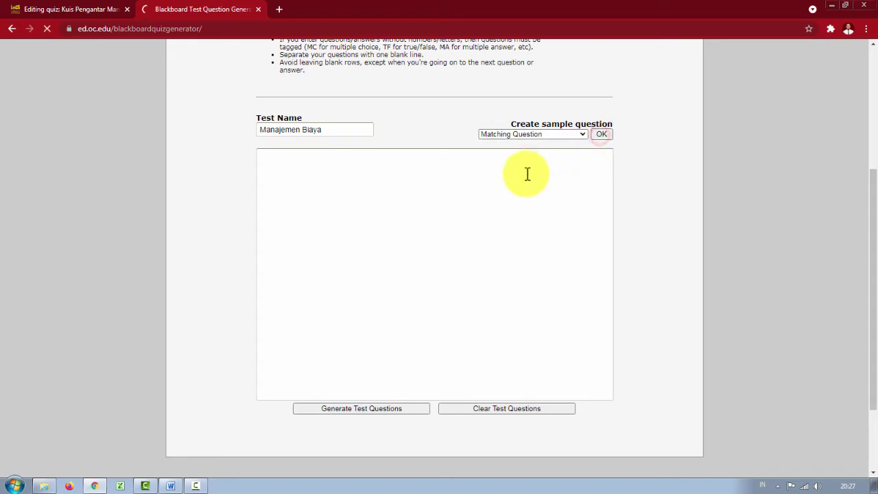
Examine the Matching Question sample's format: the "match 6." prefix, the instruction sentence, and the lettered pairs separated by a slash.
scroll(504, 182, down, 2)
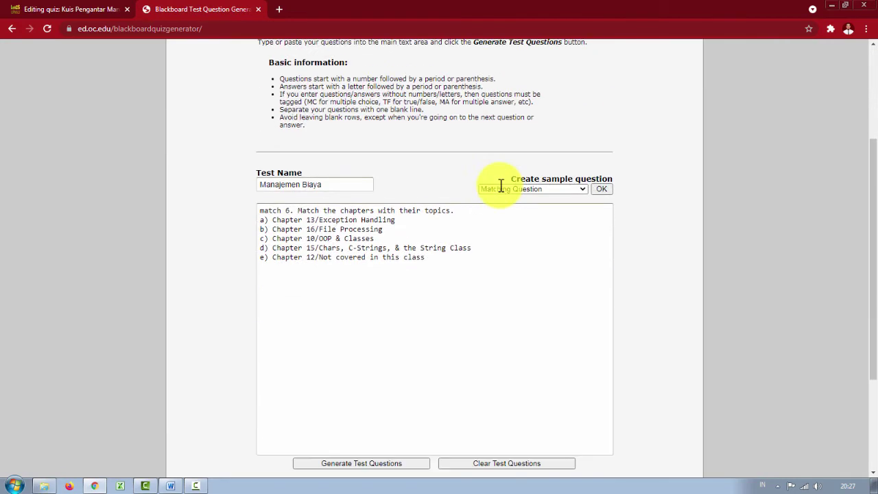
scroll(501, 185, down, 2)
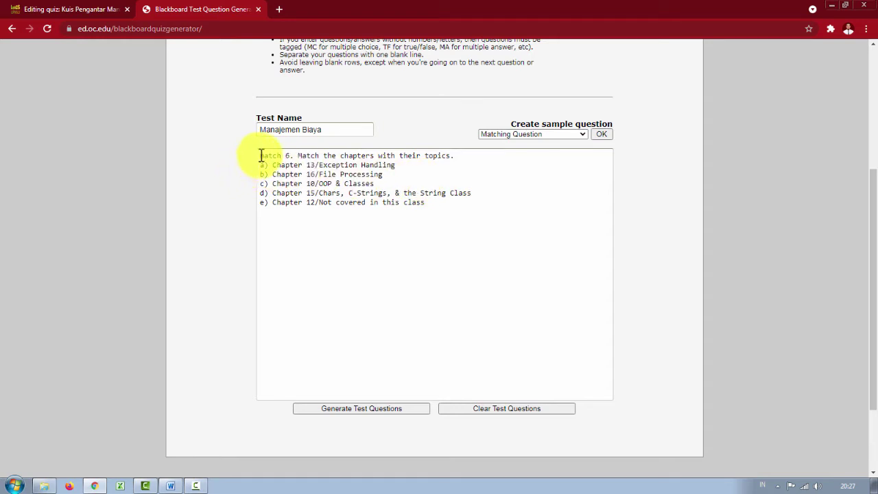
drag(262, 155, 289, 156)
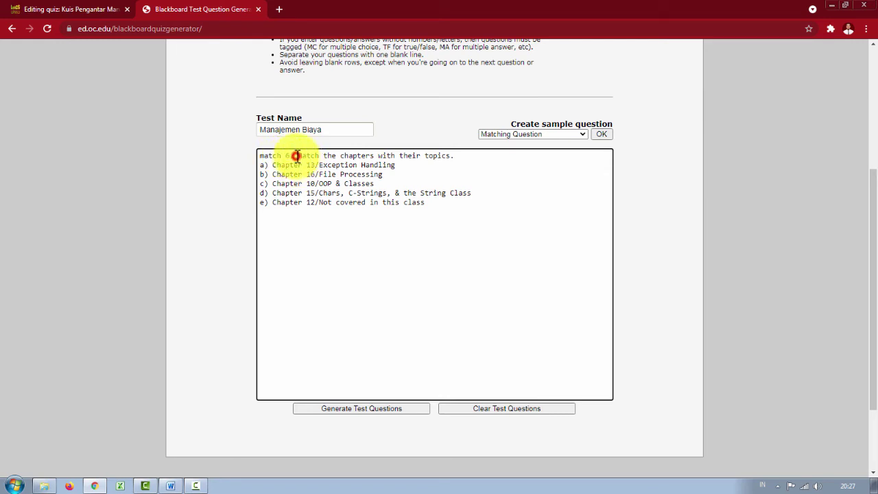
drag(296, 155, 451, 158)
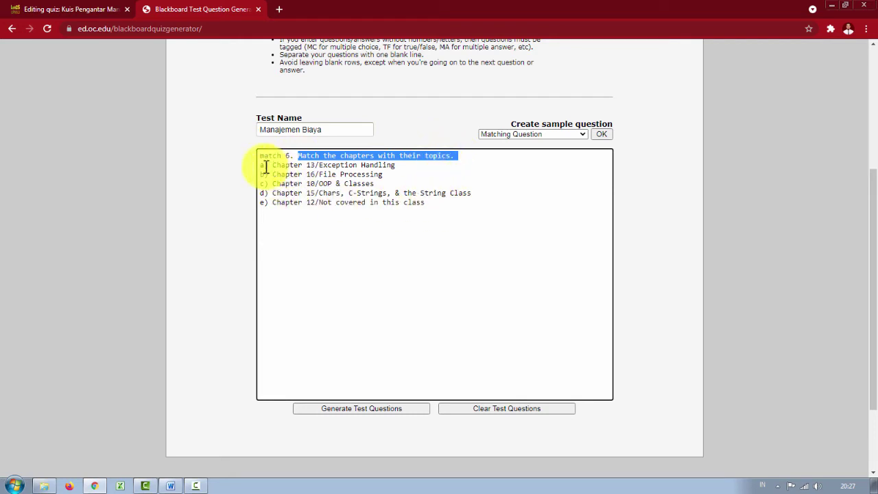
drag(272, 165, 318, 166)
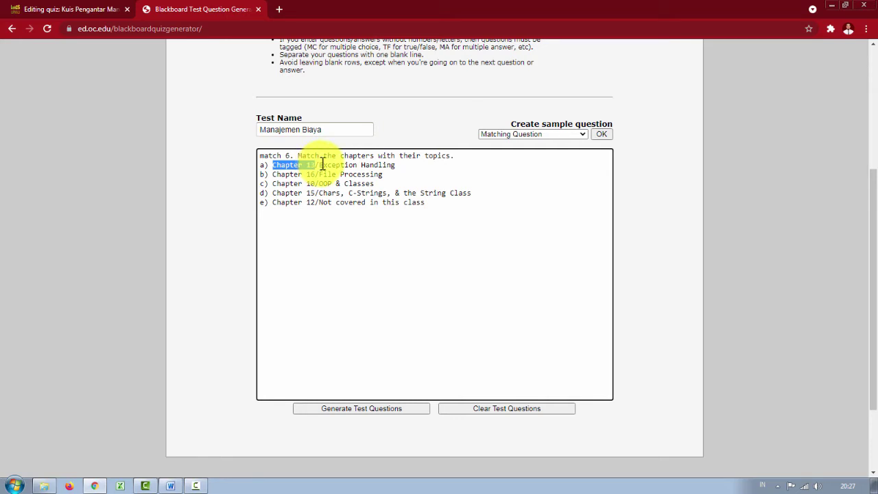
drag(321, 165, 399, 165)
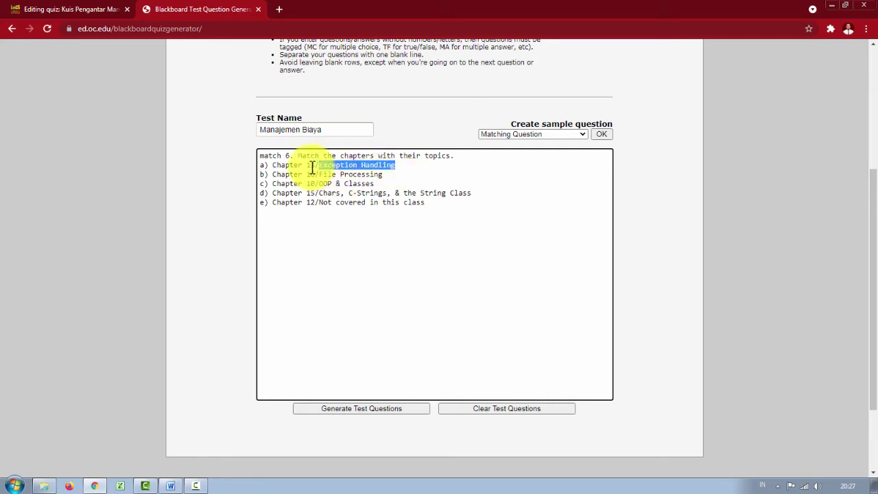
drag(272, 165, 316, 165)
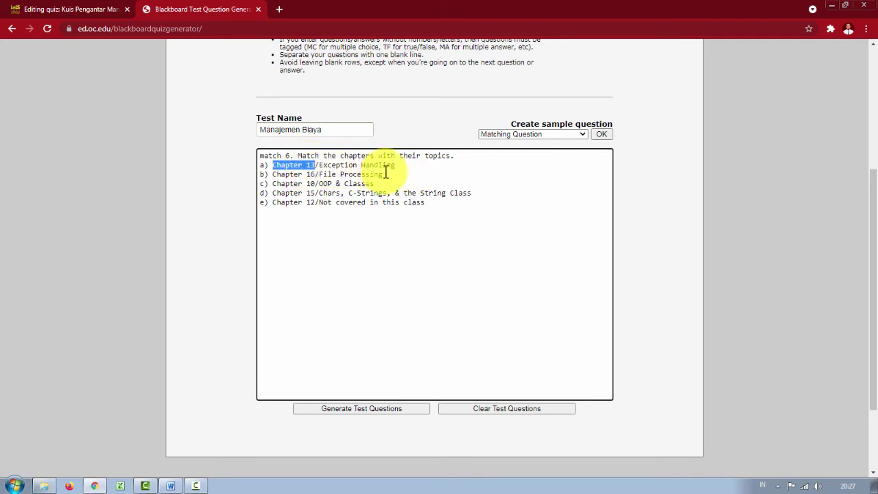
Switch to the Word document and check matching question 6's "Match" prefix, number and question sentence against the generator's sample.
key(alt+Tab)
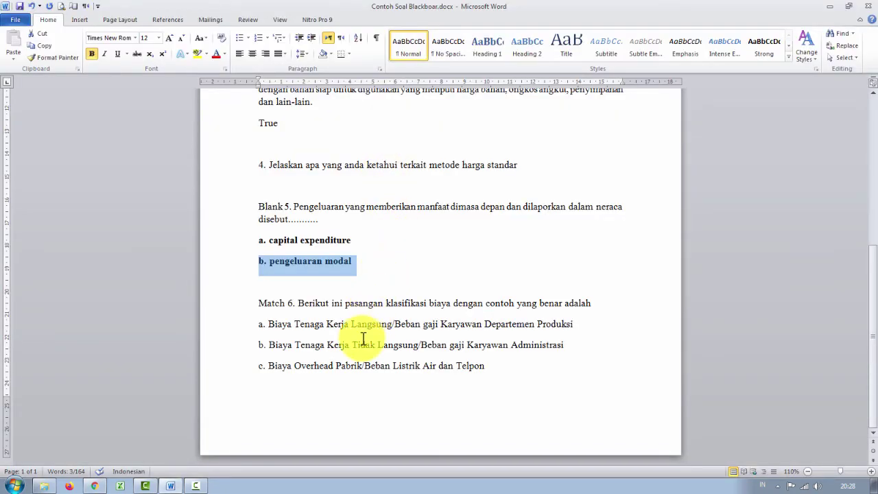
scroll(362, 337, up, 1)
click(334, 324)
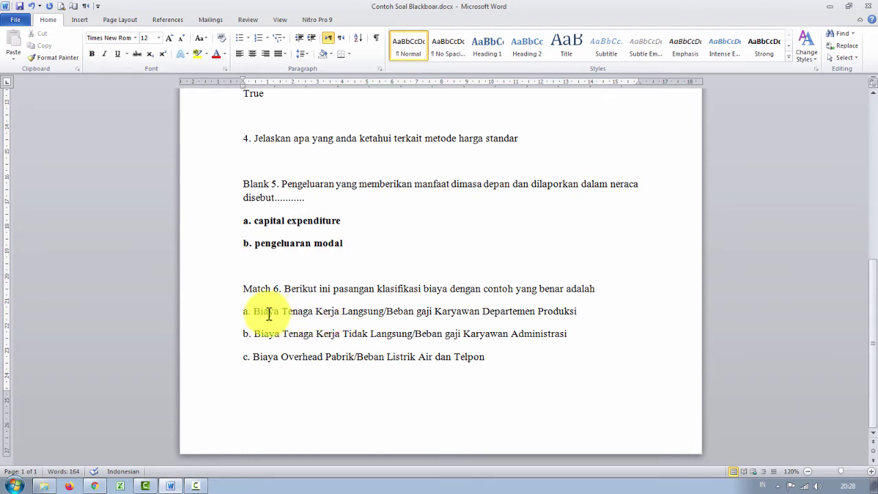
click(246, 288)
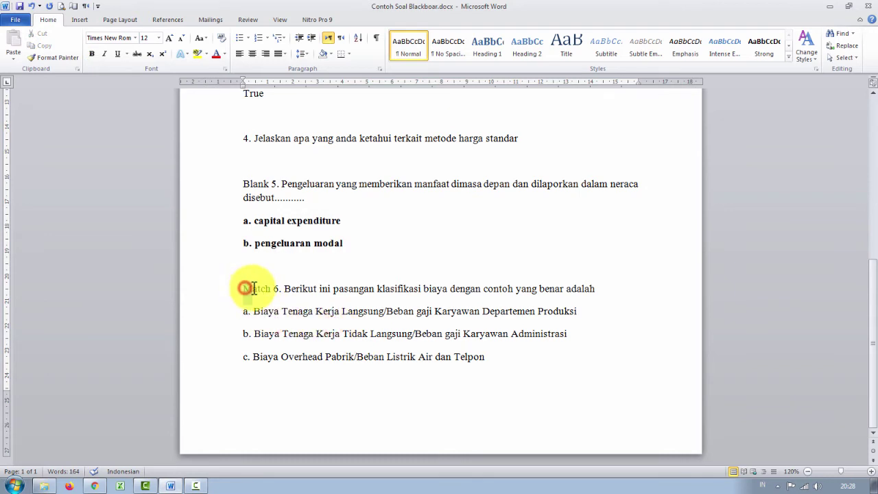
drag(246, 288, 267, 289)
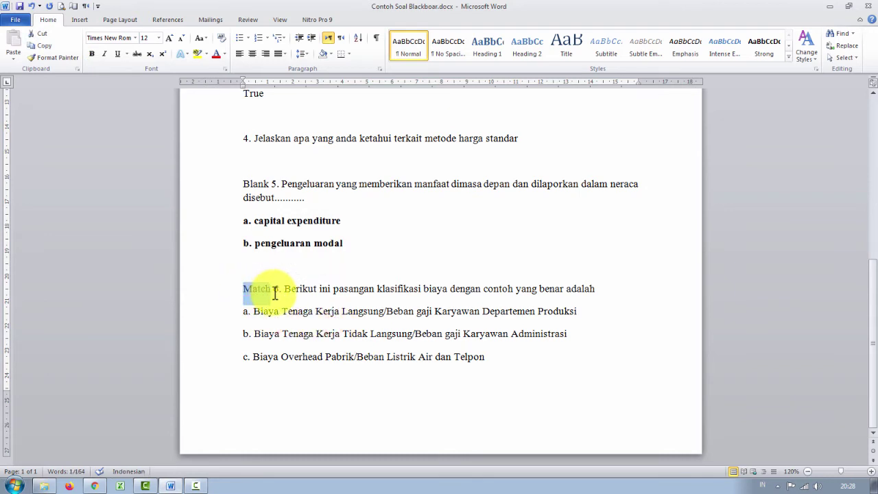
click(274, 288)
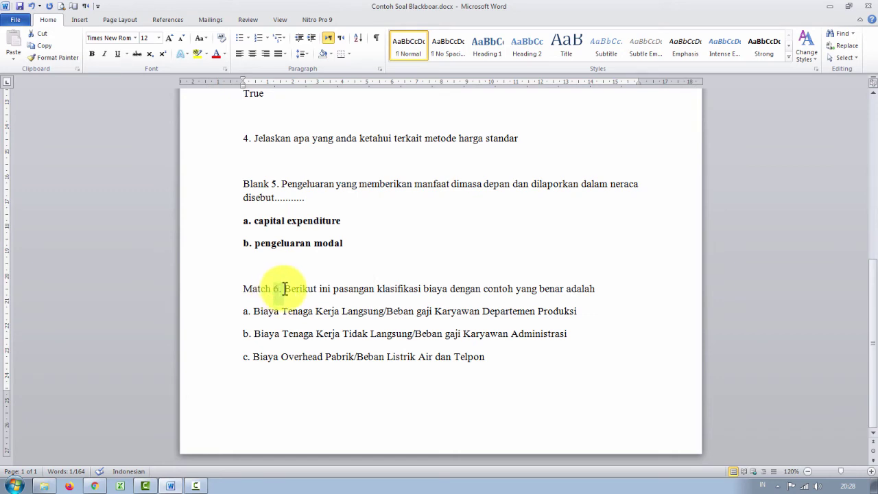
drag(288, 288, 584, 290)
Examine the slash-separated answer pairs of matching question 6, from the labour cost pair a to the factory overhead pair c.
click(286, 337)
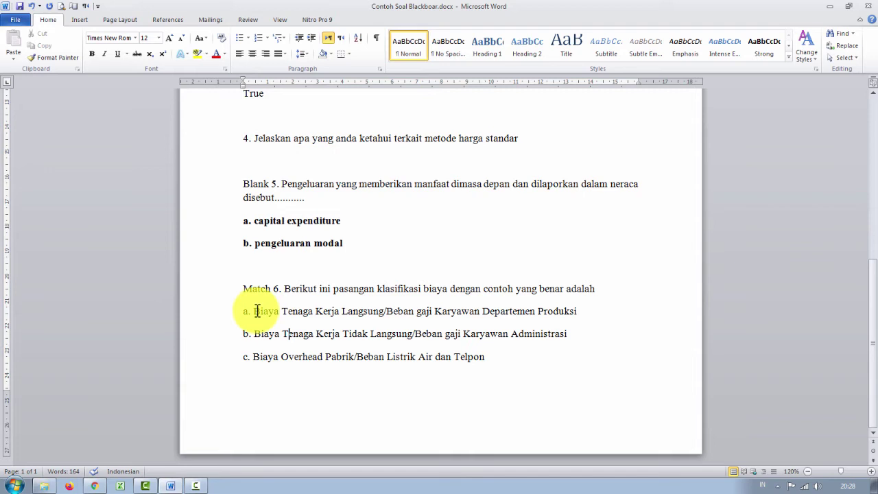
drag(256, 311, 576, 311)
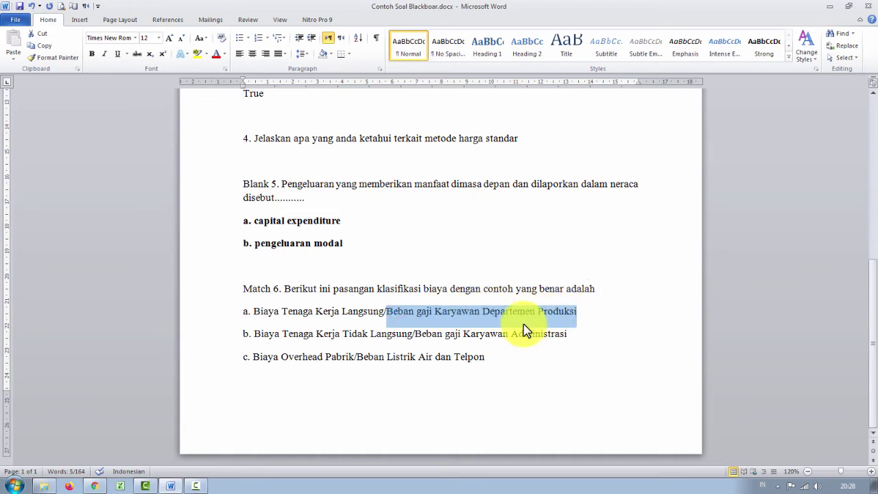
click(310, 312)
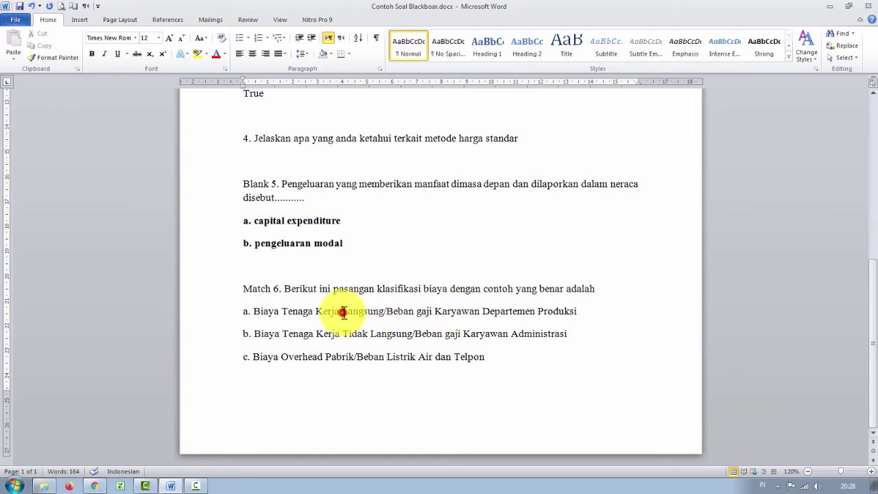
click(407, 311)
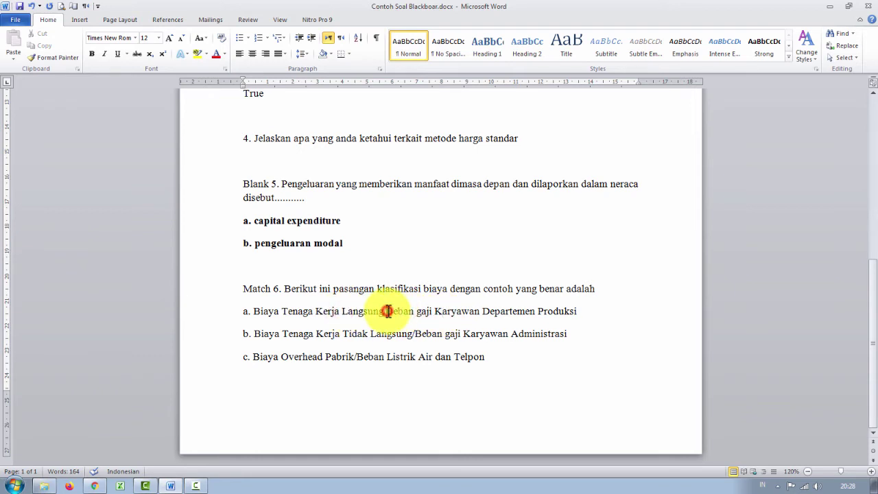
drag(388, 310, 345, 312)
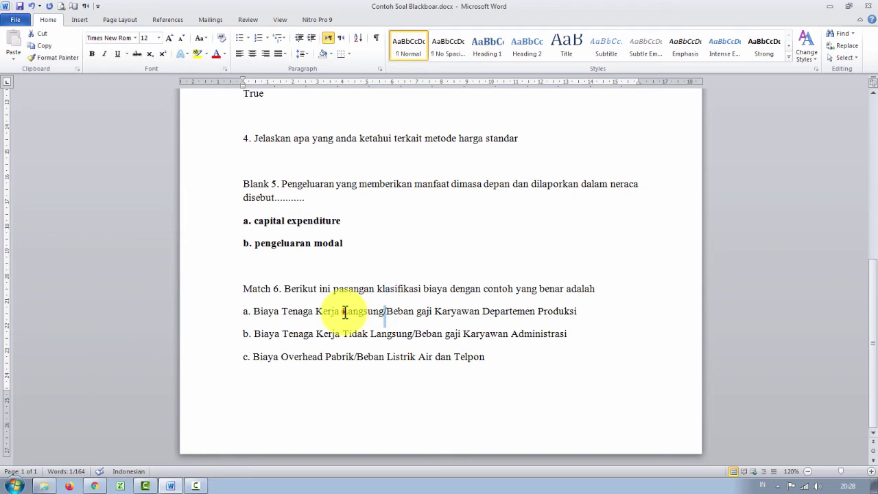
mouse_move(255, 310)
mouse_down()
mouse_move(510, 309)
mouse_move(564, 319)
mouse_up()
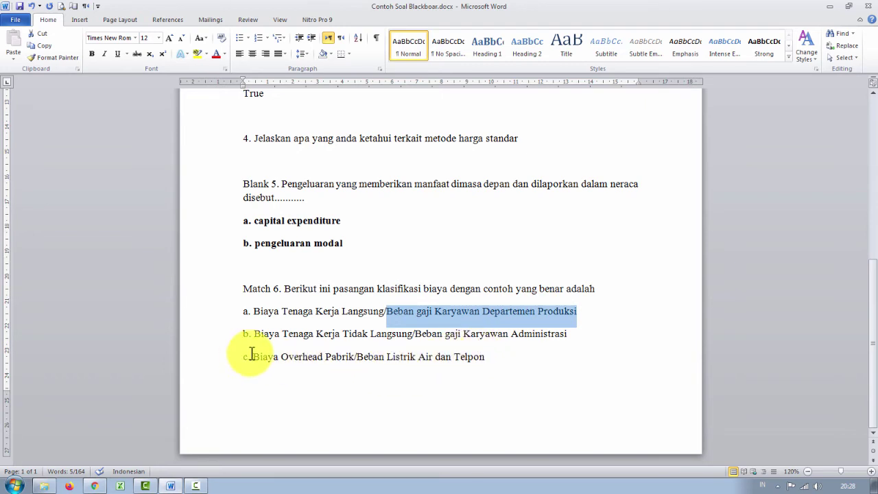
drag(253, 356, 465, 357)
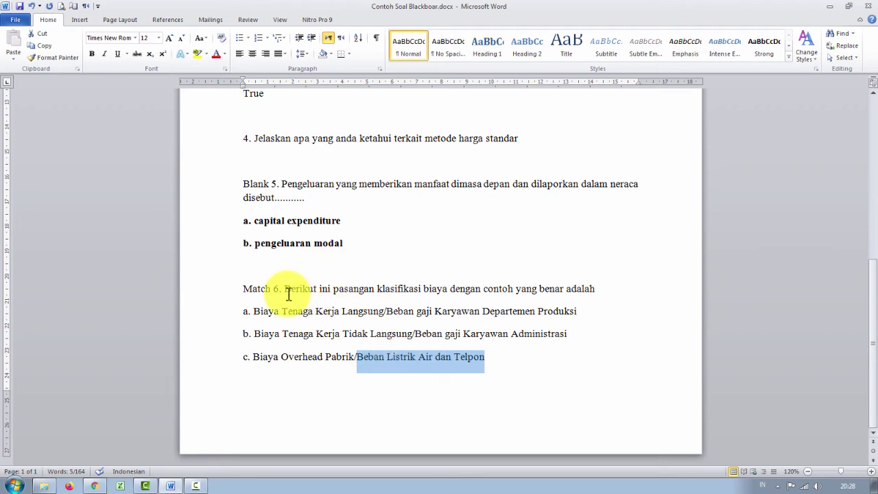
Review the formatting of all the prepared questions in the Word document, from multiple choice question 1 to matching question 6.
scroll(288, 293, up, 10)
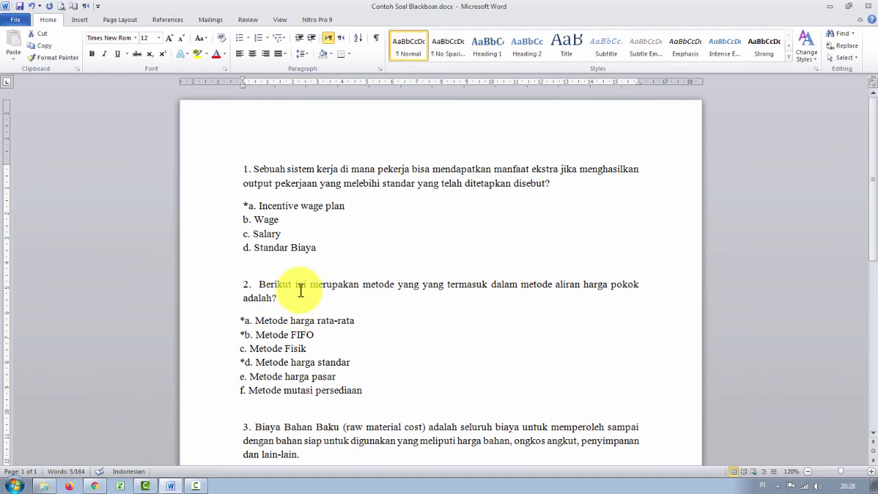
scroll(299, 293, down, 2)
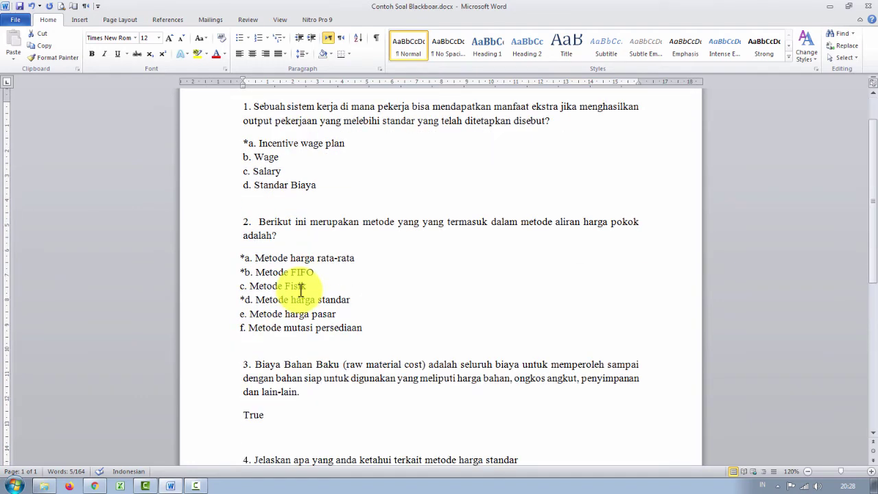
scroll(300, 290, up, 2)
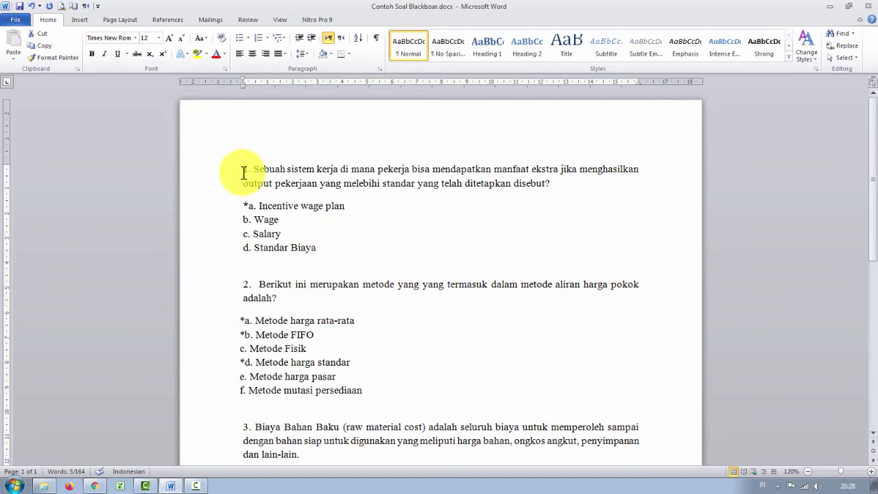
shift+click(336, 246)
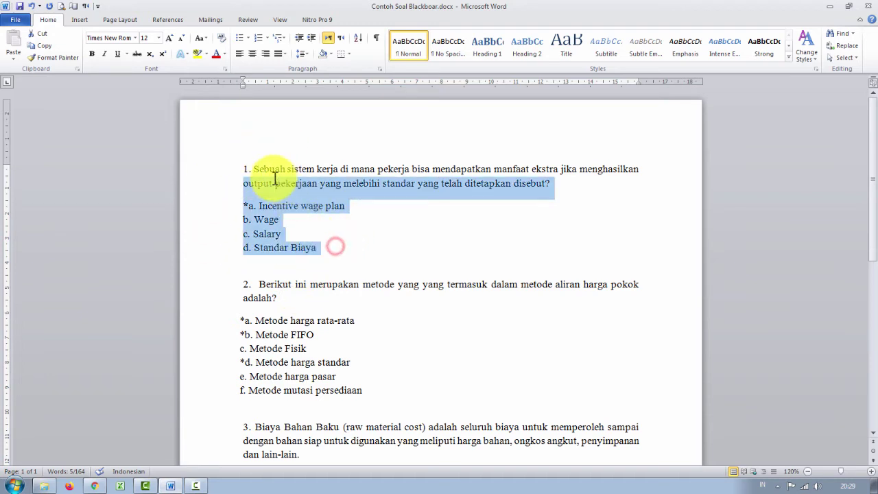
drag(274, 178, 244, 164)
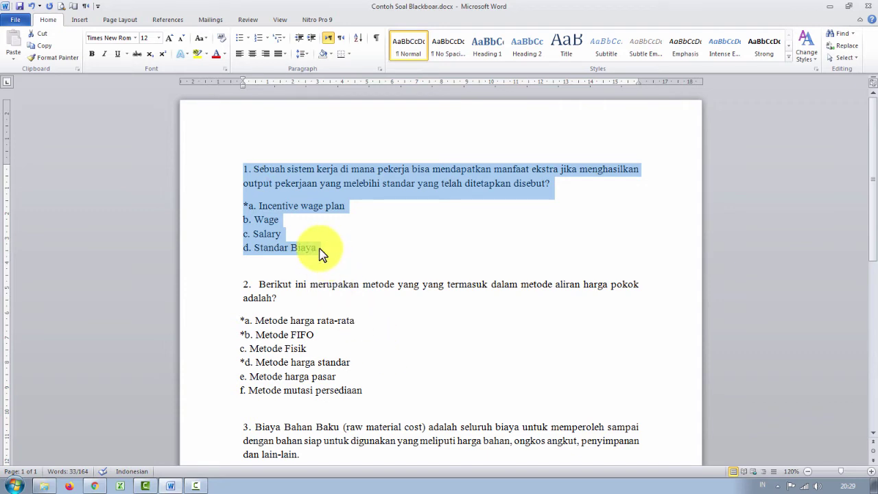
scroll(341, 247, down, 2)
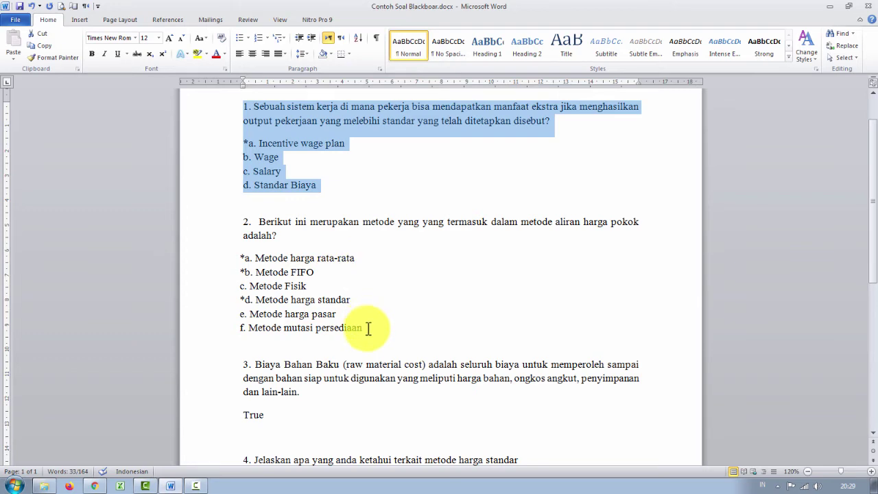
drag(366, 327, 257, 273)
scroll(261, 295, down, 4)
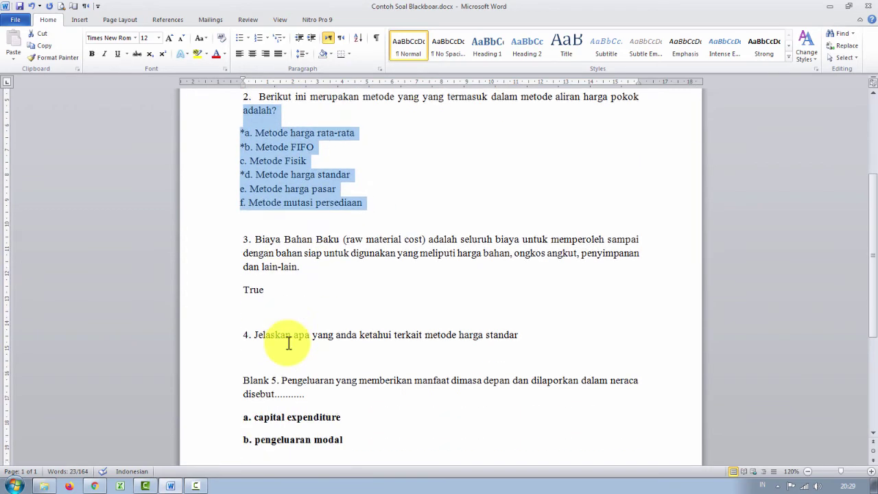
scroll(328, 302, down, 3)
scroll(327, 306, down, 3)
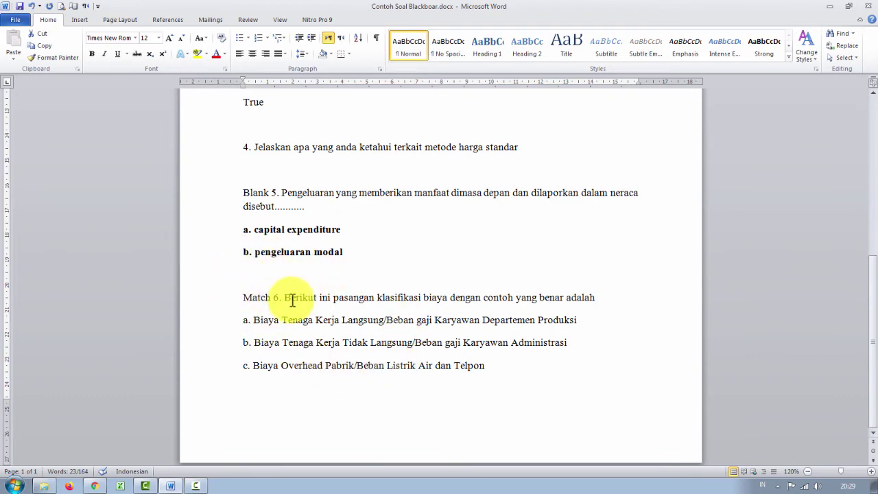
scroll(292, 299, up, 9)
Switch to the Blackboard Test Generator in Chrome and clear the Matching Question sample from the question text area.
key(alt+Tab)
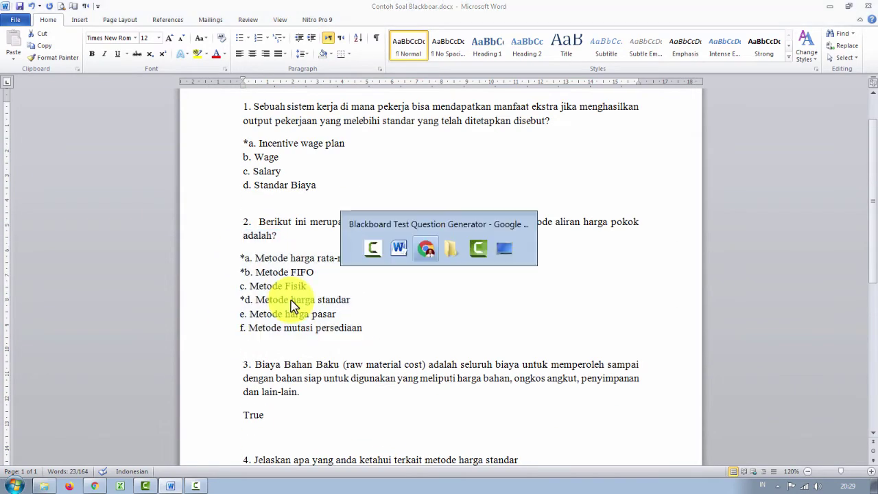
scroll(290, 304, up, 3)
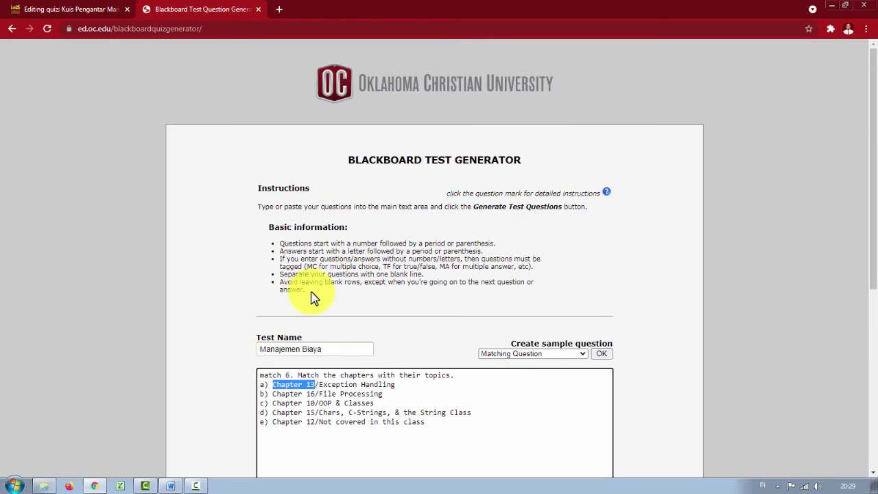
scroll(416, 267, down, 2)
click(407, 277)
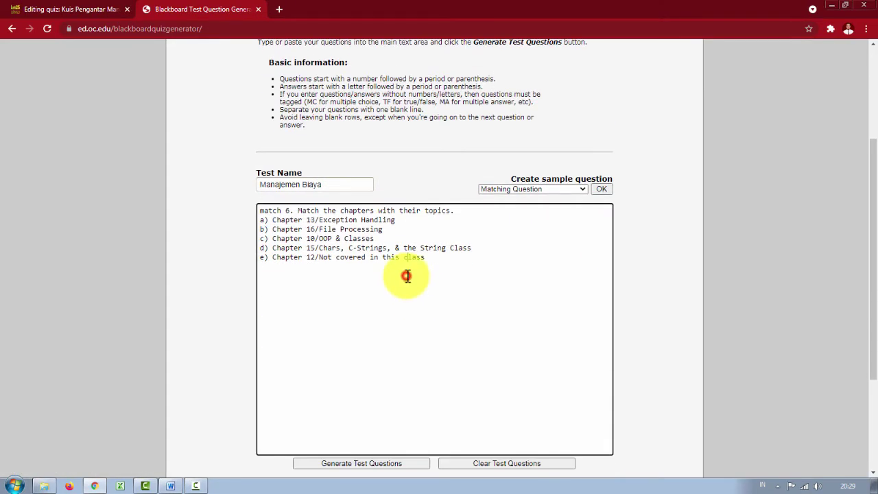
key(ctrl+a)
key(Delete)
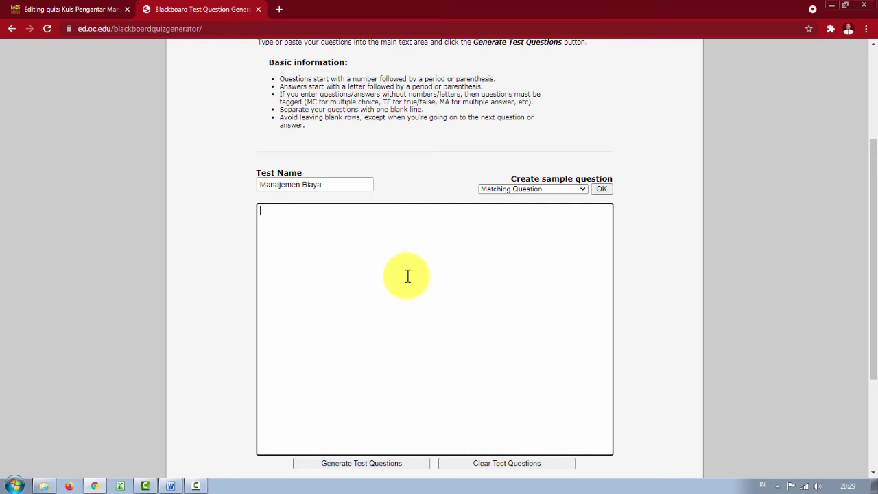
Return to the Word document and copy all six questions with their answers, from question 1 to the last pair of Match 6.
key(alt+Tab)
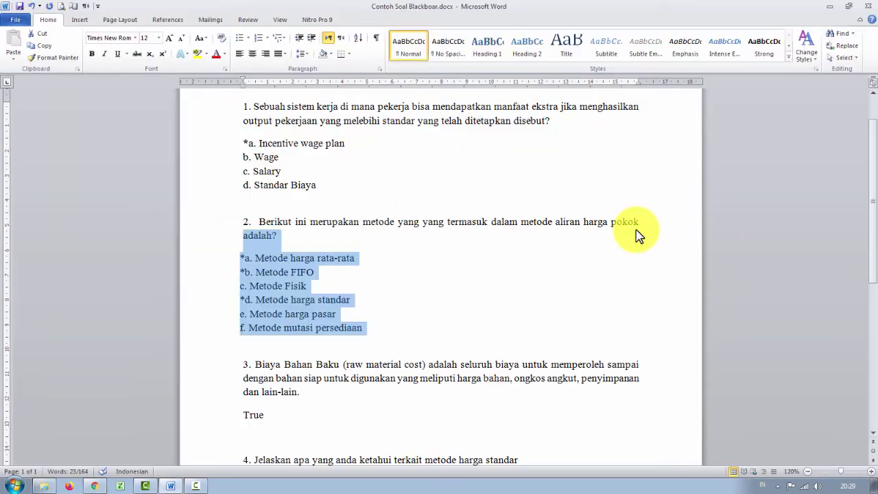
scroll(390, 257, up, 2)
click(393, 205)
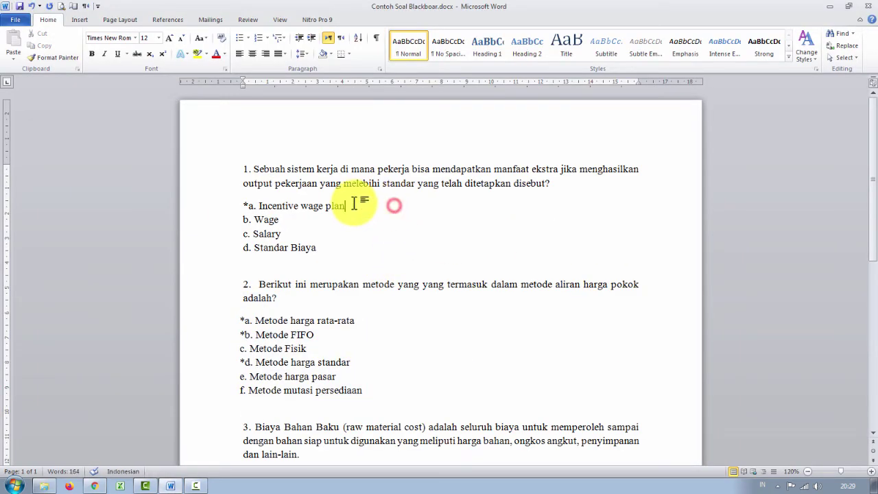
scroll(357, 240, down, 2)
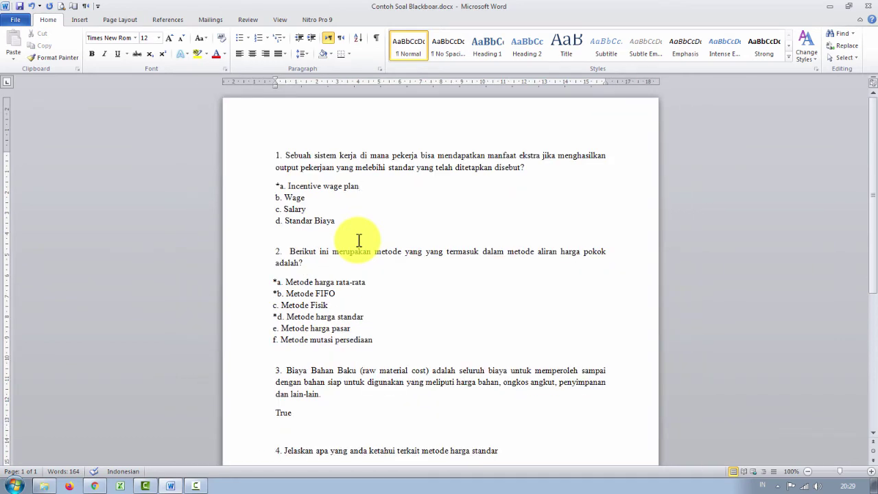
scroll(358, 240, down, 6)
scroll(299, 185, up, 2)
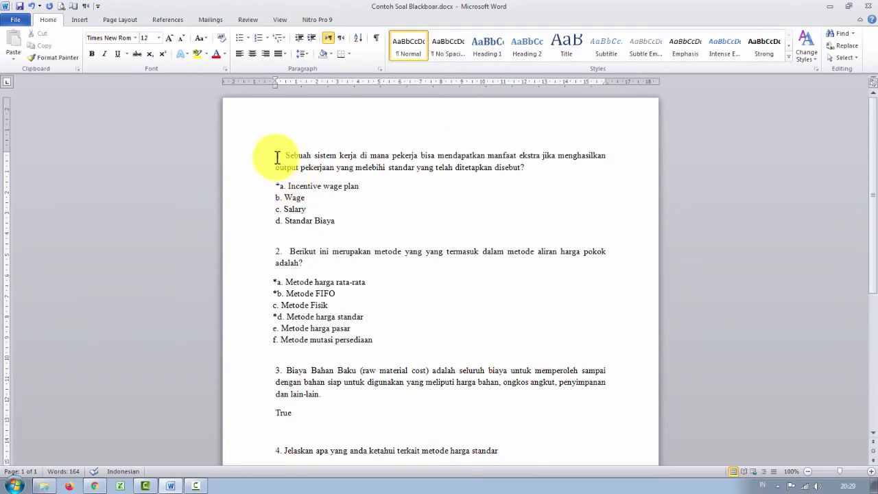
drag(275, 155, 442, 378)
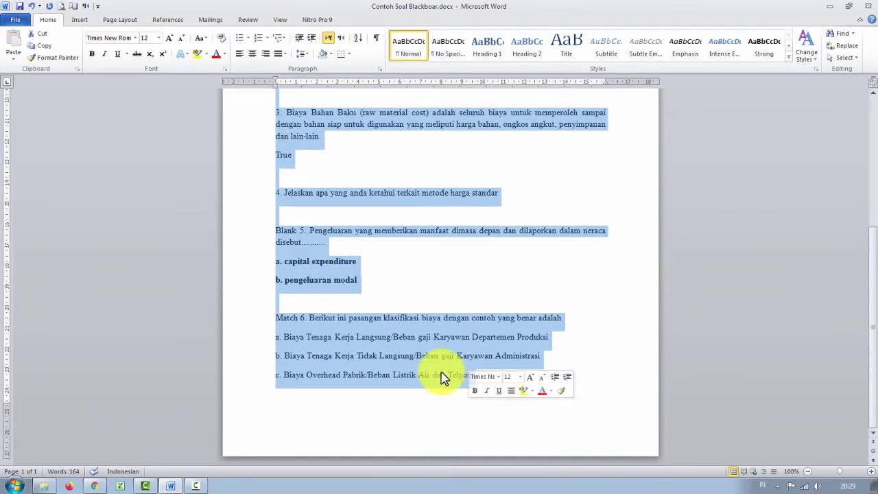
right_click(417, 349)
click(449, 187)
Switch to the Blackboard Test Generator and paste the copied questions into the empty question text area.
key(alt+Tab)
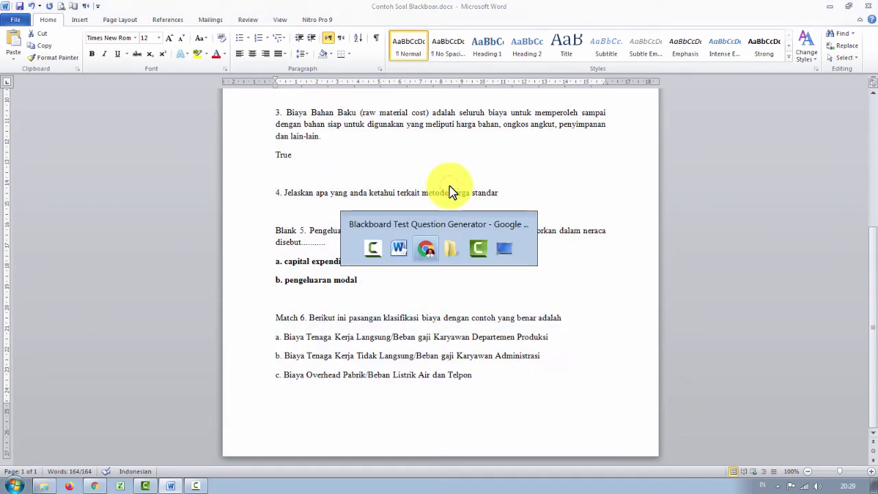
click(314, 233)
scroll(382, 268, up, 3)
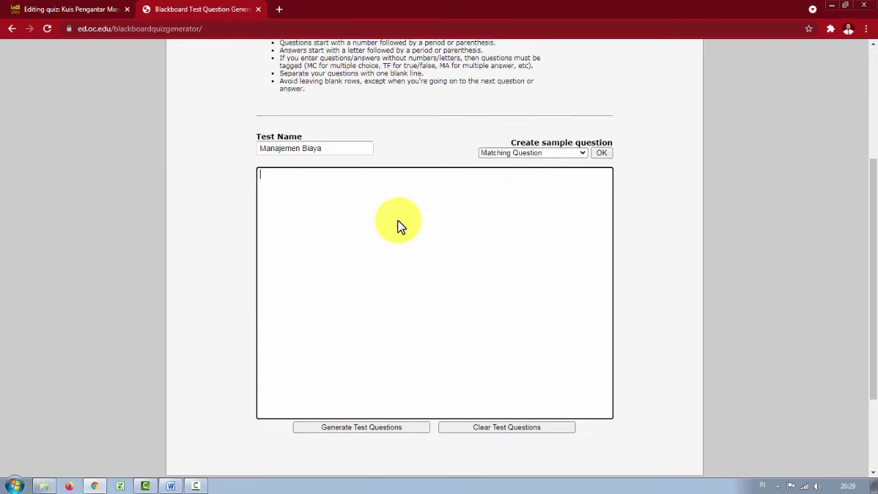
scroll(397, 223, down, 3)
key(ctrl+v)
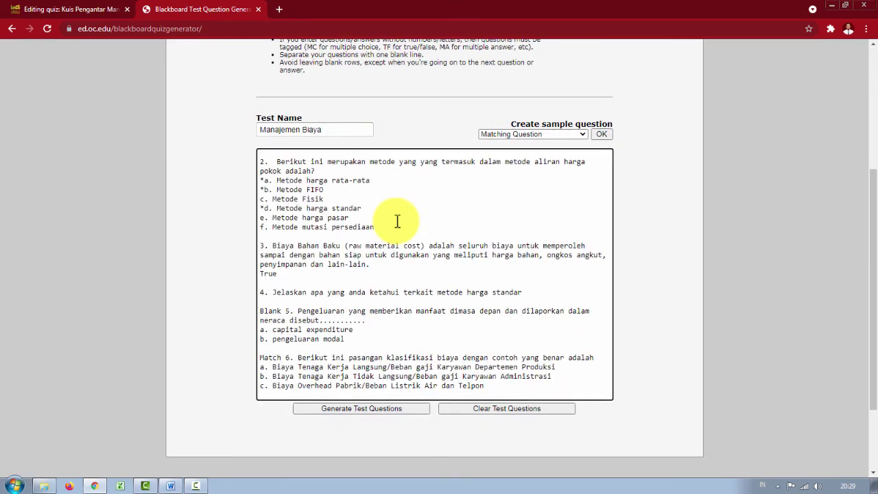
Check the pasted text from question 1 to Match 6 and generate the test questions.
scroll(397, 221, up, 3)
click(363, 354)
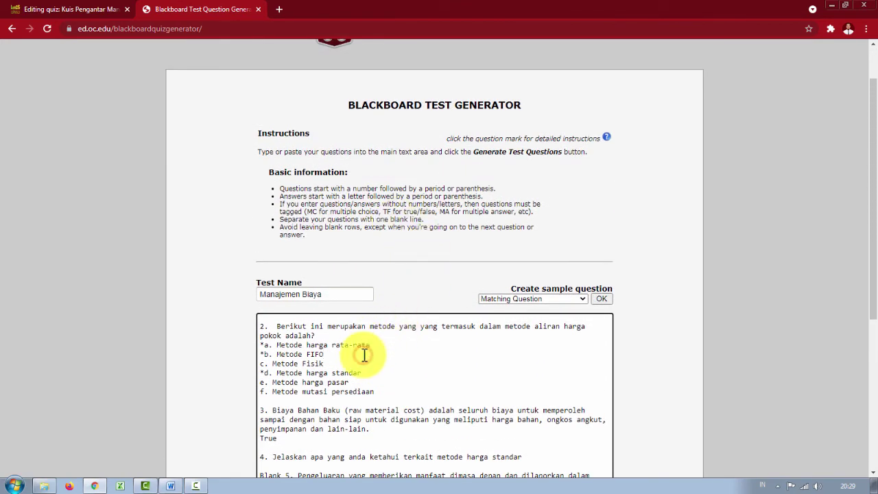
key(ctrl+Home)
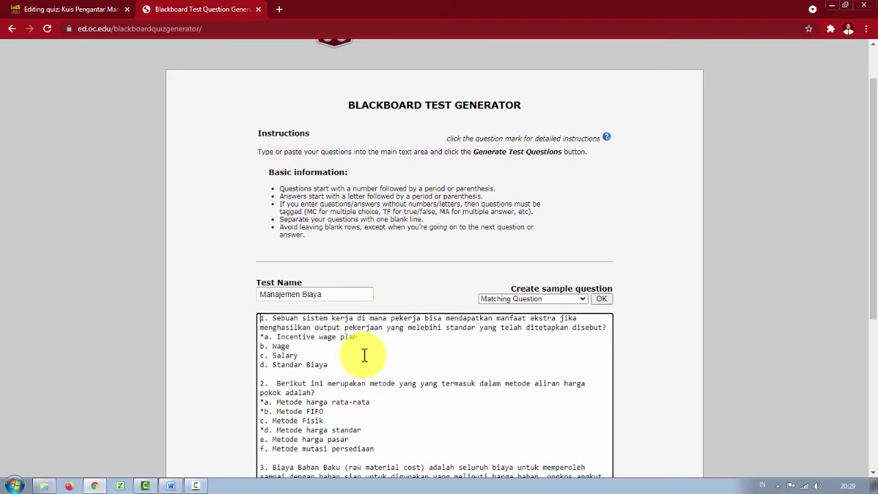
scroll(667, 347, down, 5)
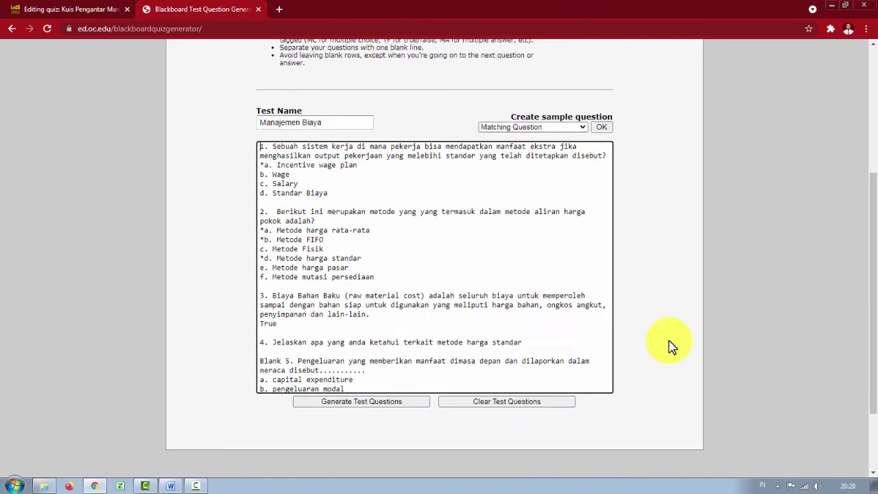
click(414, 224)
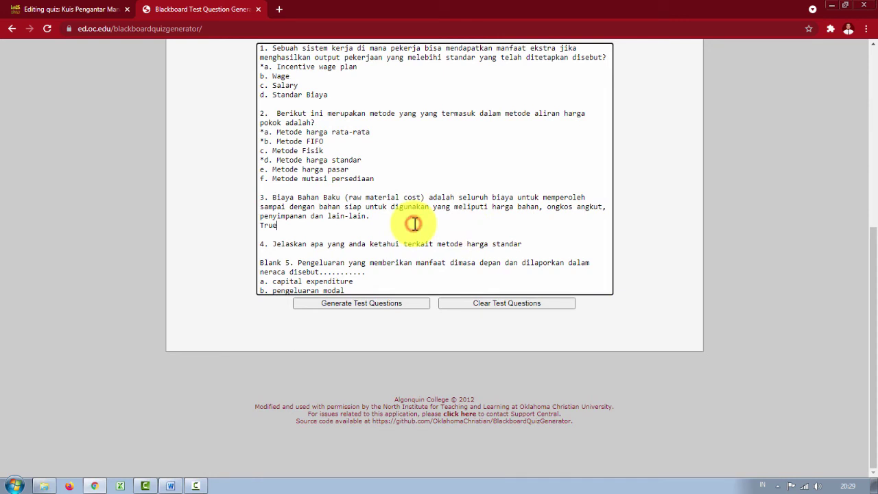
key(ctrl+End)
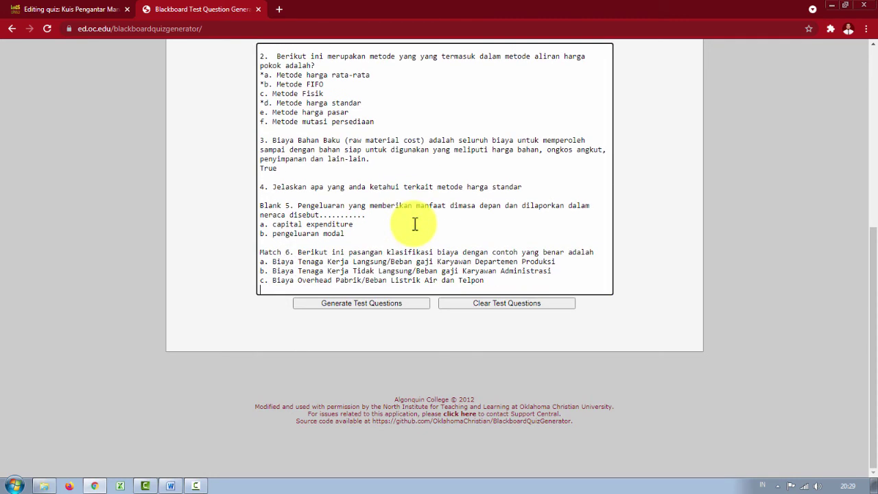
click(394, 308)
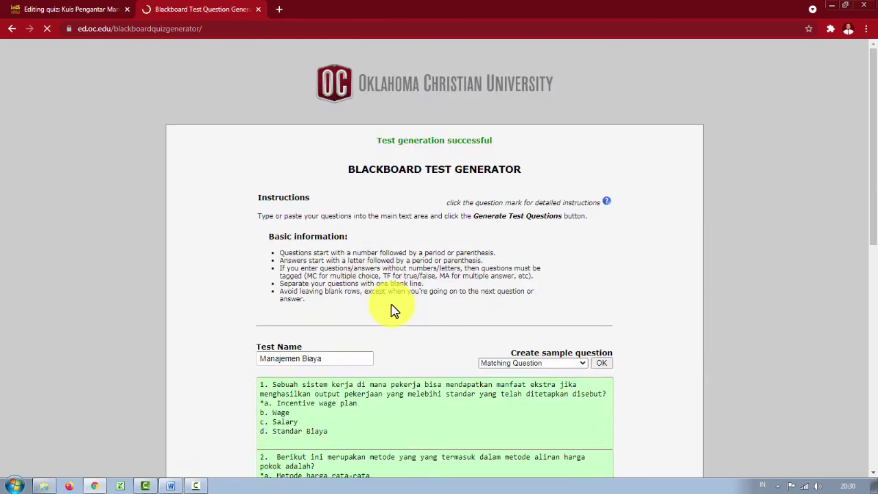
Examine the generated questions from 1 to 6, checking each one's validation and recognized question type as well as the download options.
scroll(626, 270, down, 2)
scroll(683, 260, down, 5)
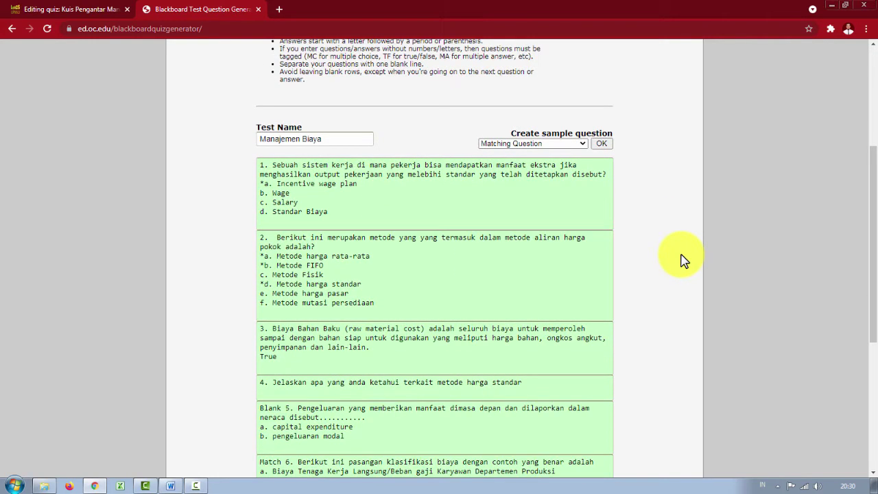
scroll(650, 252, up, 3)
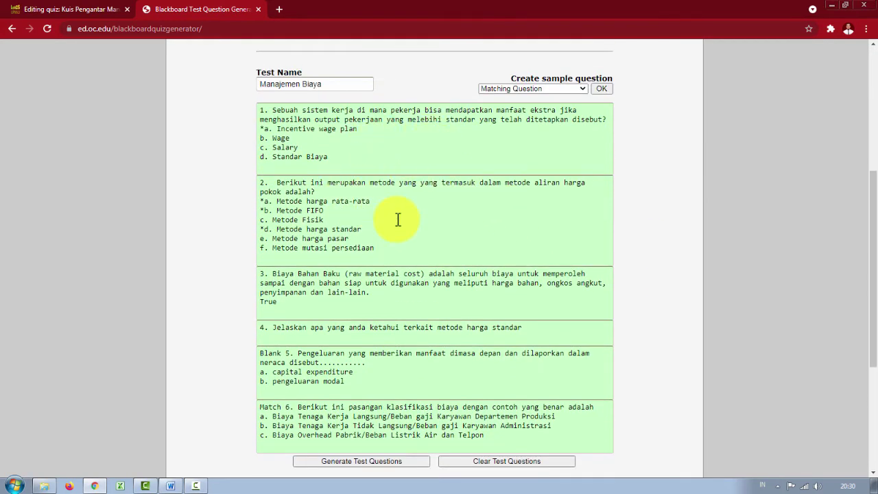
scroll(408, 294, down, 1)
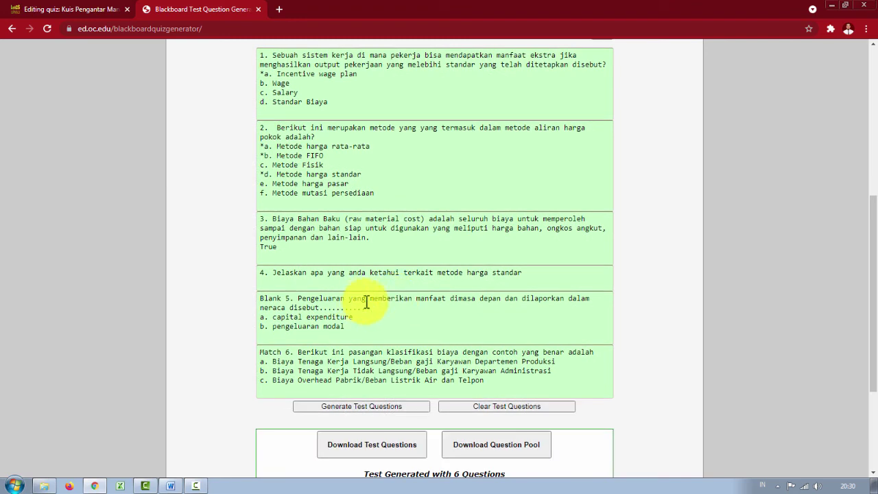
scroll(411, 310, down, 1)
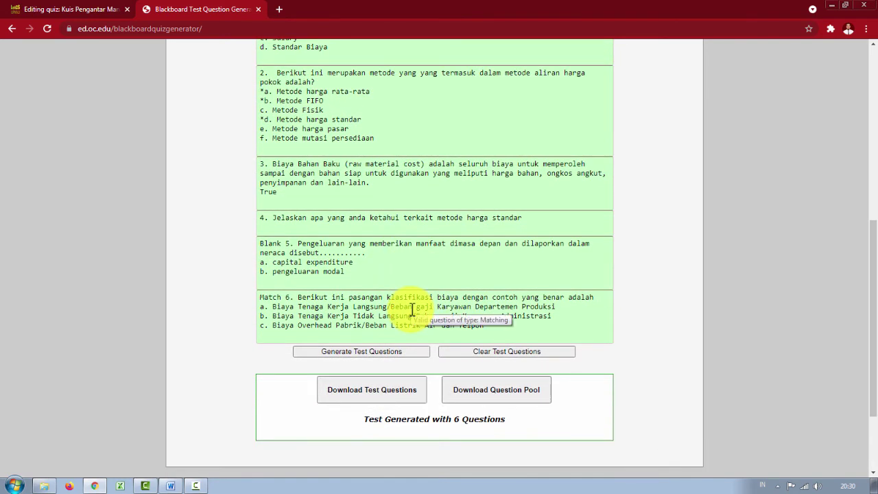
scroll(386, 202, up, 5)
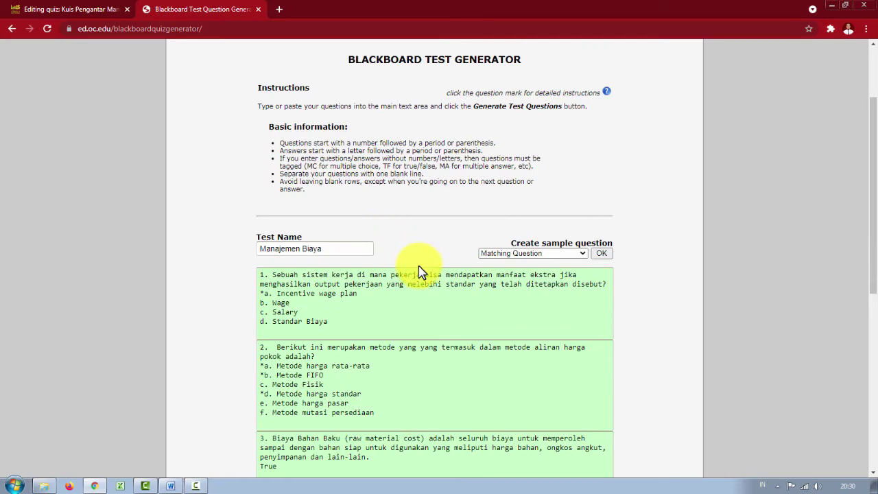
scroll(419, 270, down, 1)
scroll(396, 268, down, 2)
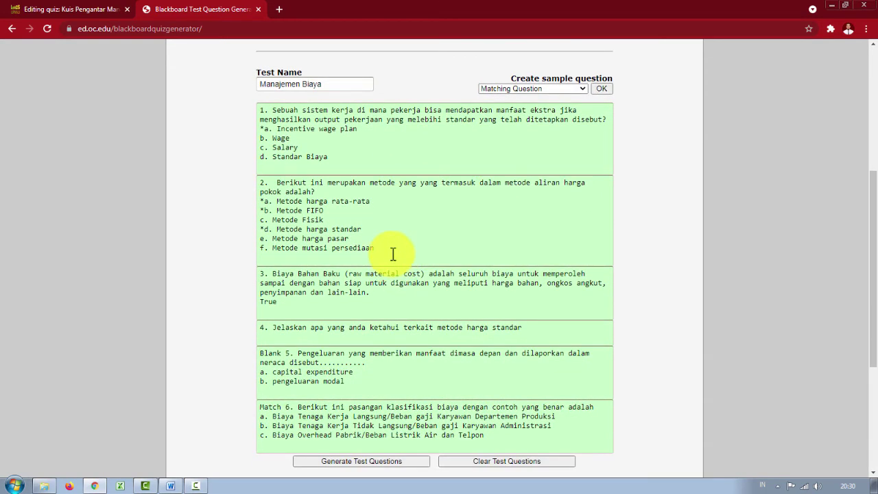
scroll(391, 253, down, 3)
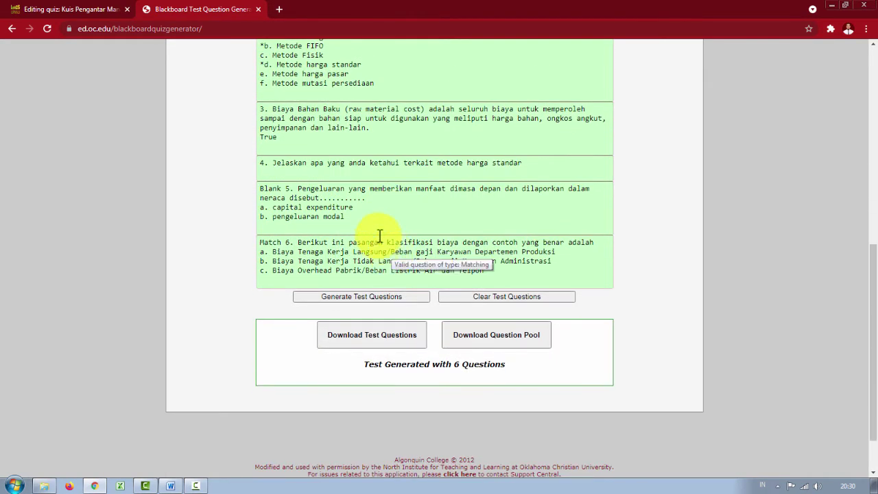
scroll(375, 177, up, 2)
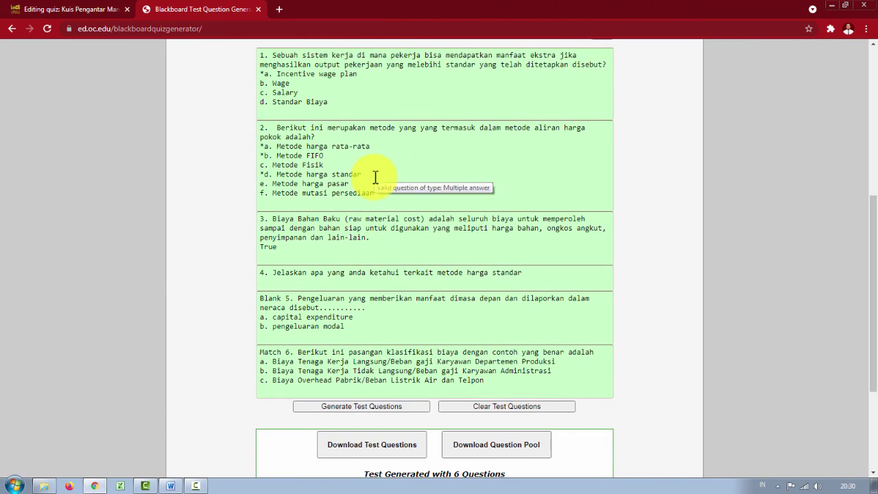
scroll(367, 190, up, 2)
scroll(365, 196, down, 2)
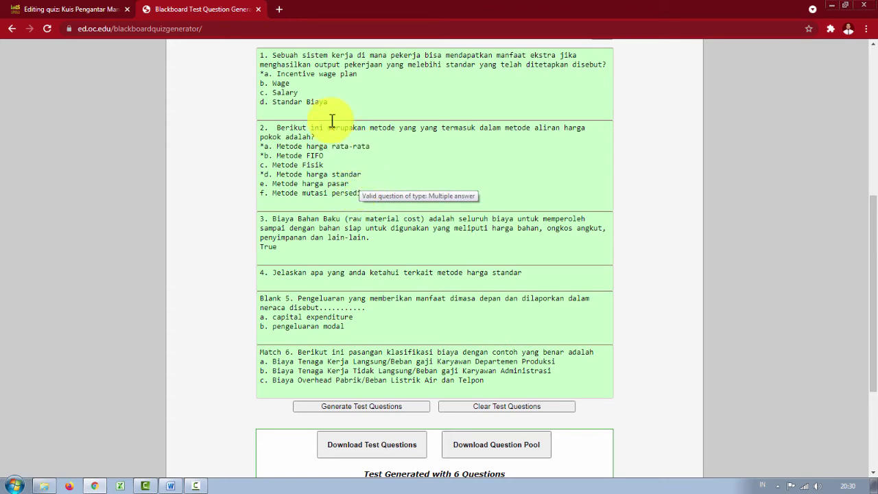
Remove the asterisk from answer a, Incentive wage plan, of question 1 and regenerate the test questions.
scroll(394, 79, up, 1)
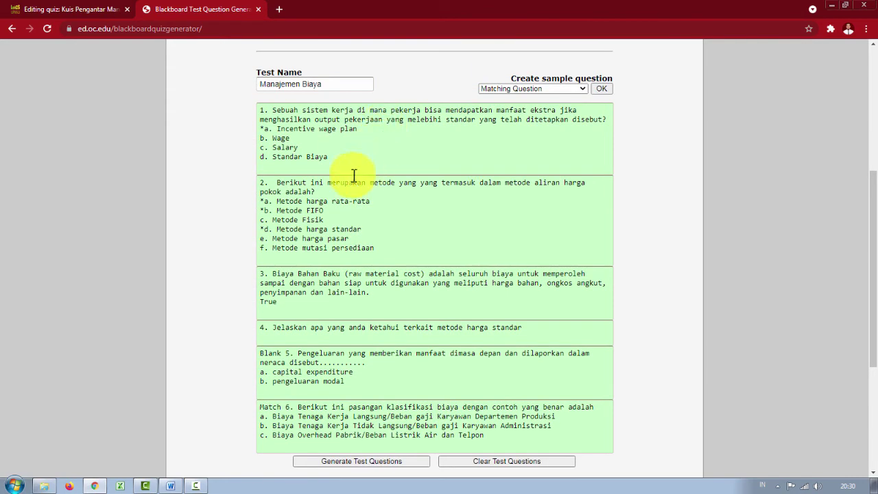
click(418, 123)
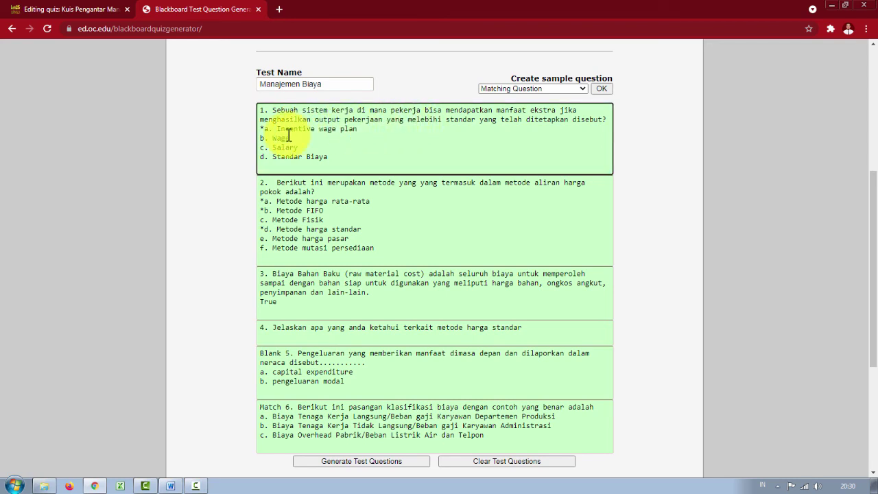
click(264, 128)
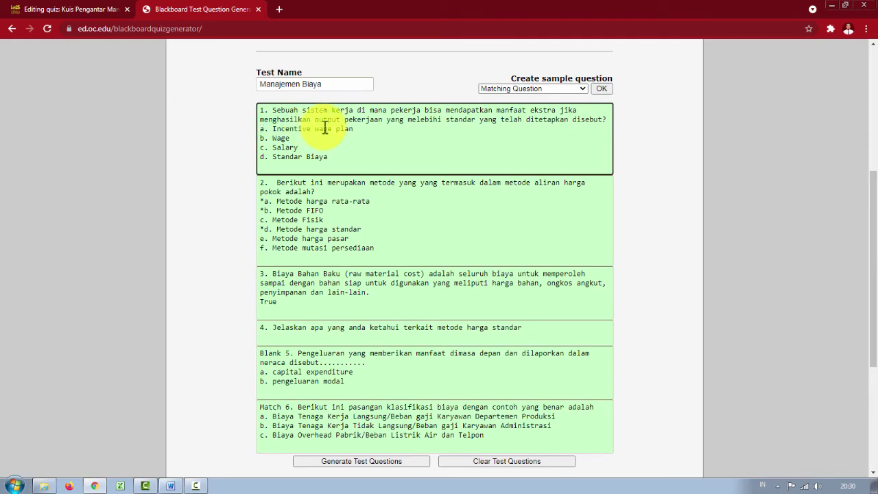
scroll(343, 233, down, 3)
click(361, 241)
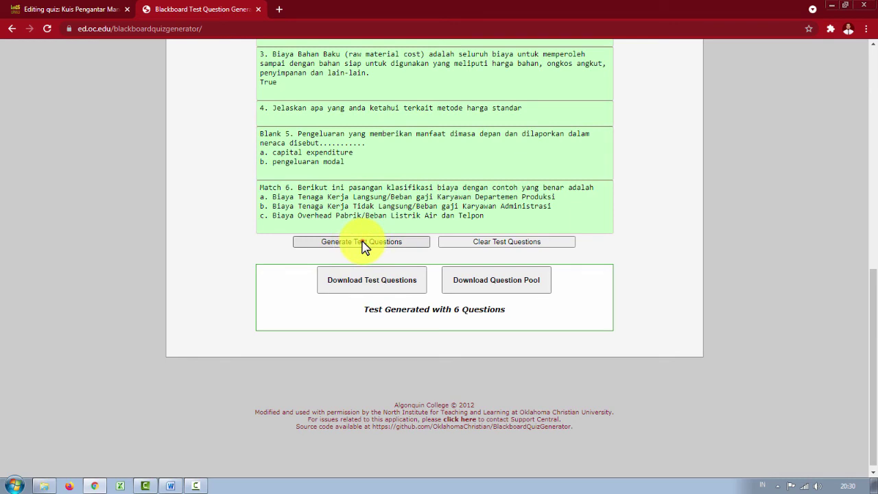
Examine question 1 in the generator's result and read the validation hint for its missing correct answer.
scroll(362, 245, down, 2)
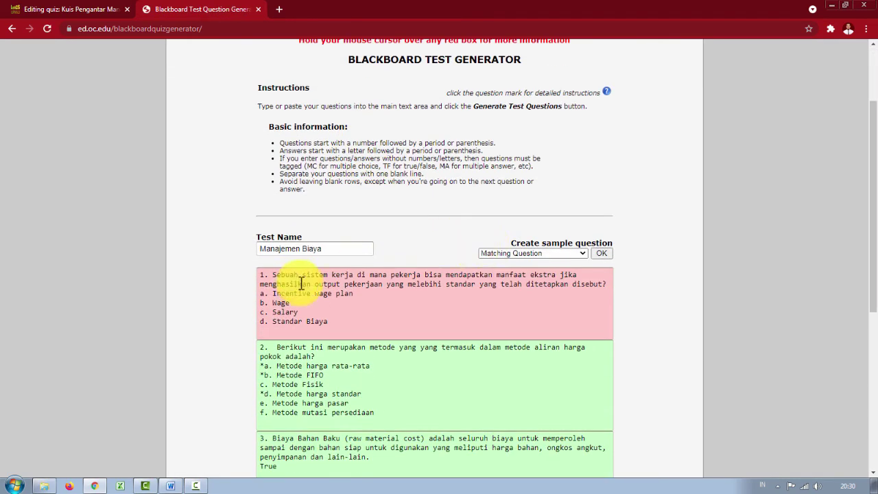
scroll(359, 287, down, 1)
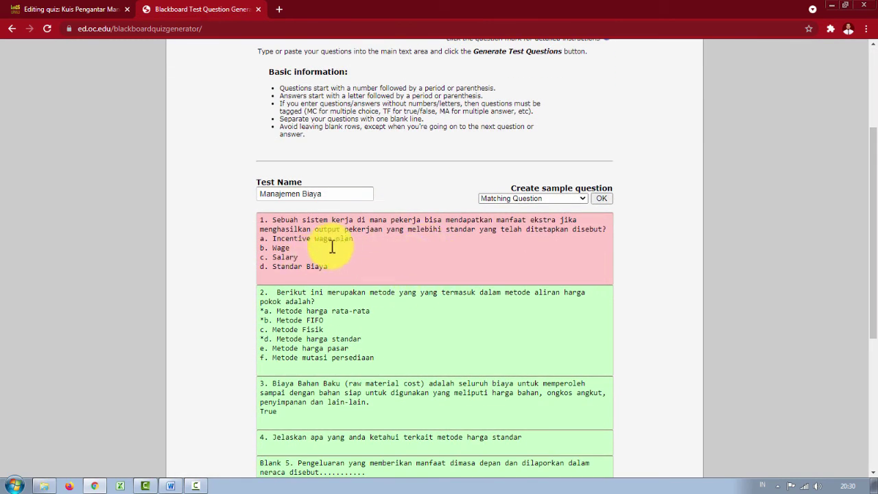
scroll(364, 257, down, 2)
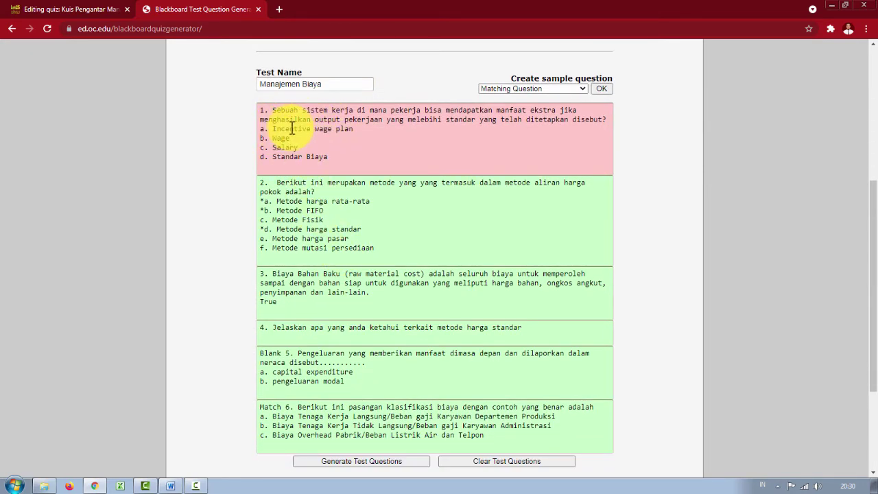
mouse_move(272, 129)
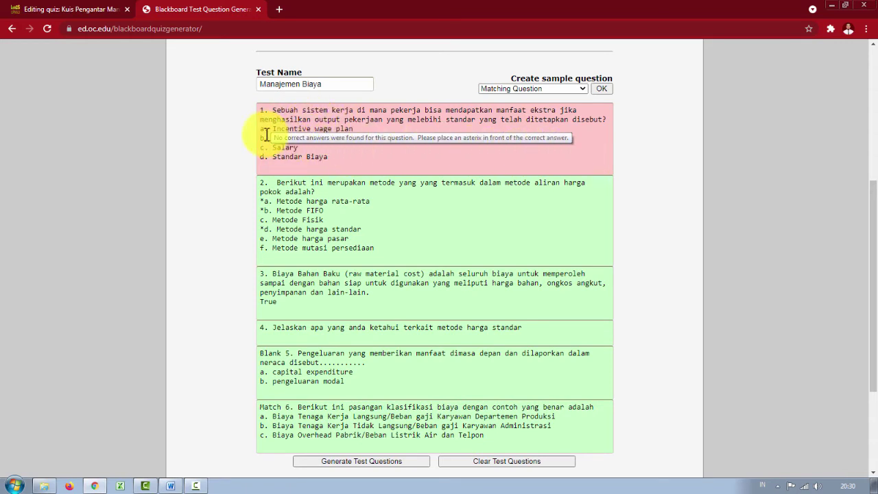
click(213, 183)
mouse_move(336, 135)
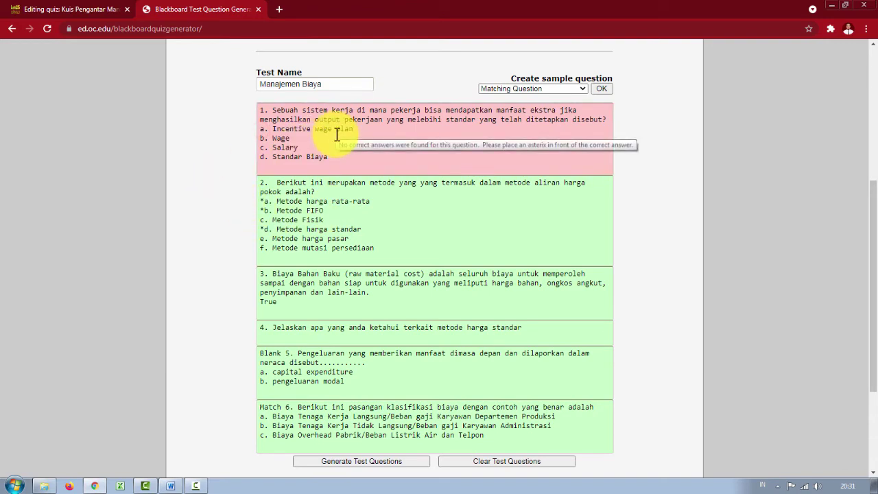
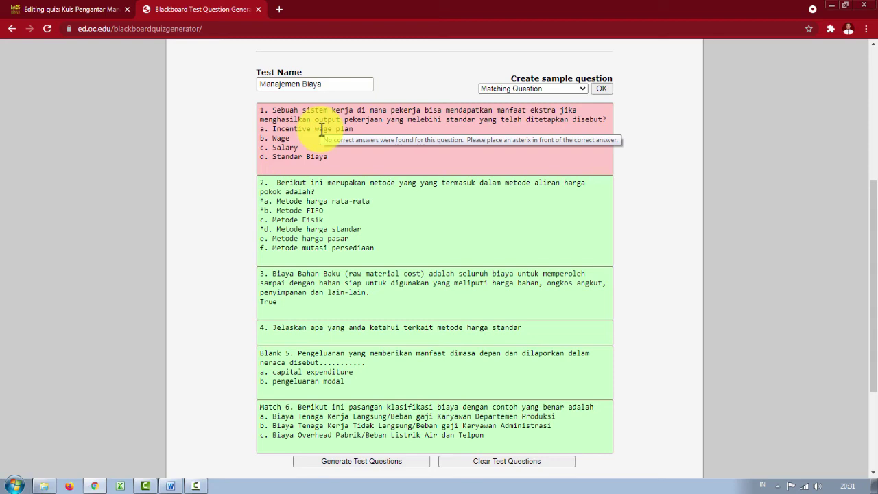
Put the asterisk back before answer a, Incentive wage plan, of question 1 and regenerate the test questions.
click(260, 129)
text(*)
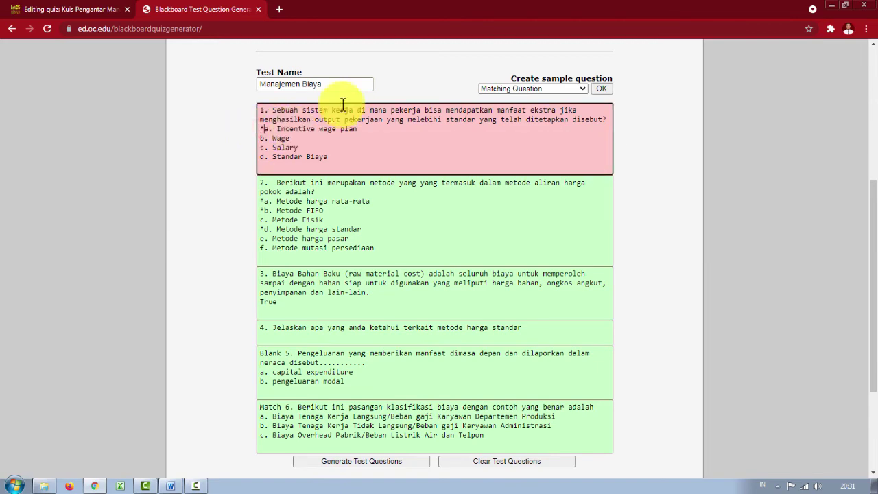
scroll(435, 190, down, 3)
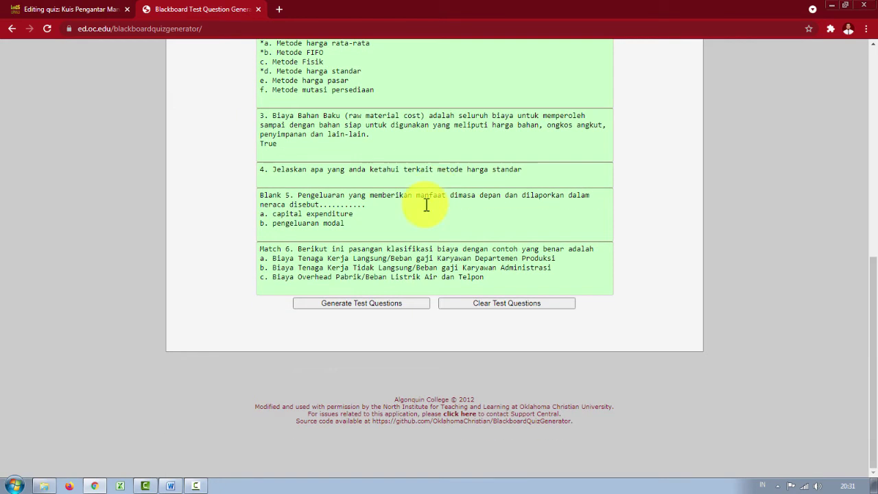
click(389, 305)
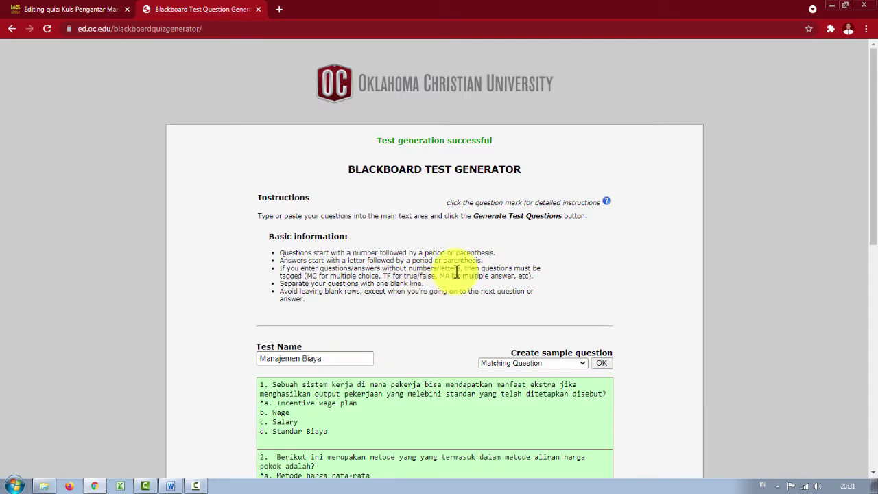
Check the regenerated questions from 1 to Match 6 and download them as a question pool.
scroll(466, 275, down, 2)
scroll(319, 270, down, 2)
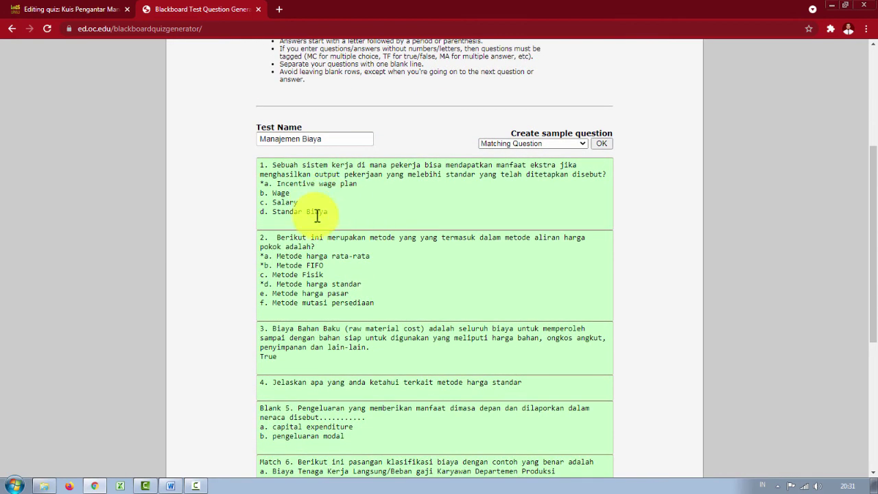
scroll(320, 213, down, 2)
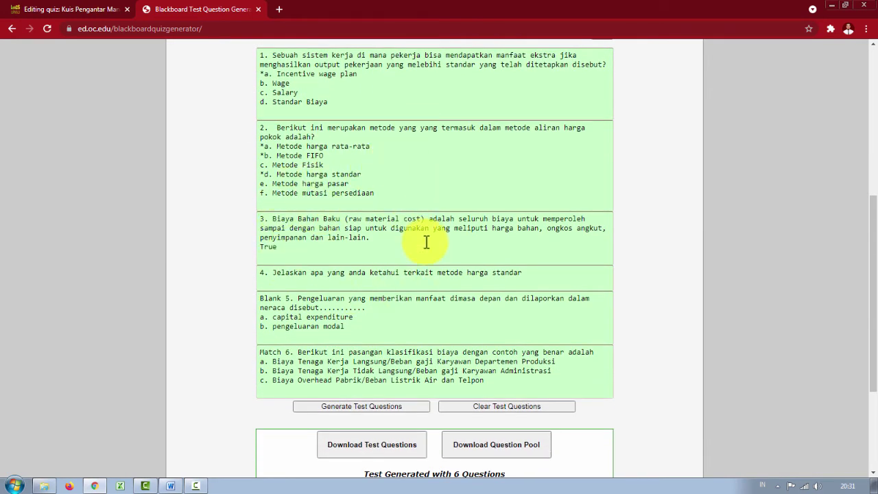
scroll(417, 241, down, 2)
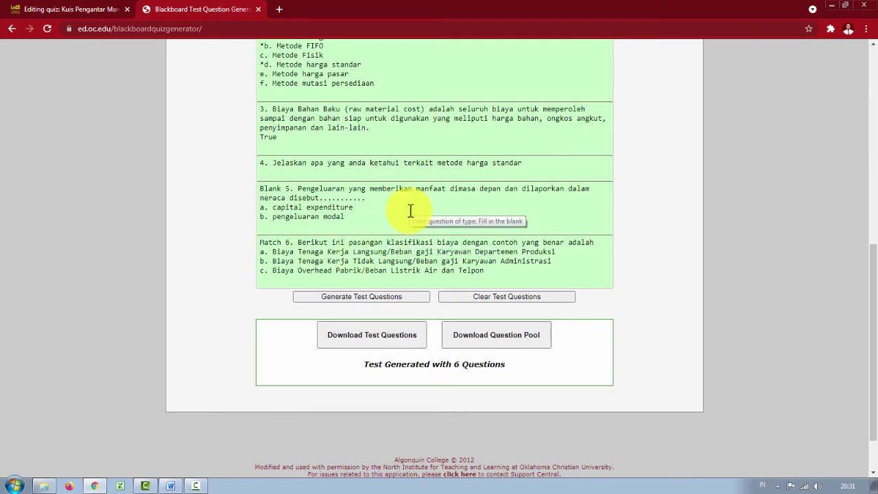
scroll(719, 221, up, 3)
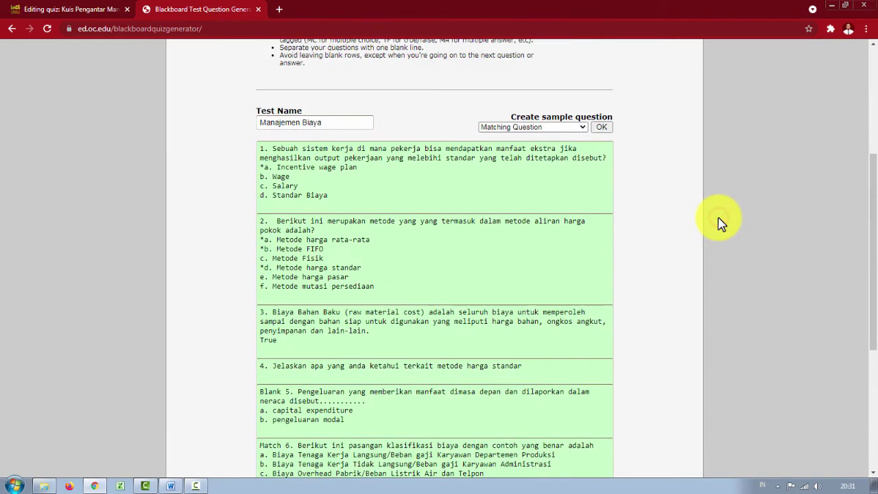
scroll(719, 221, down, 4)
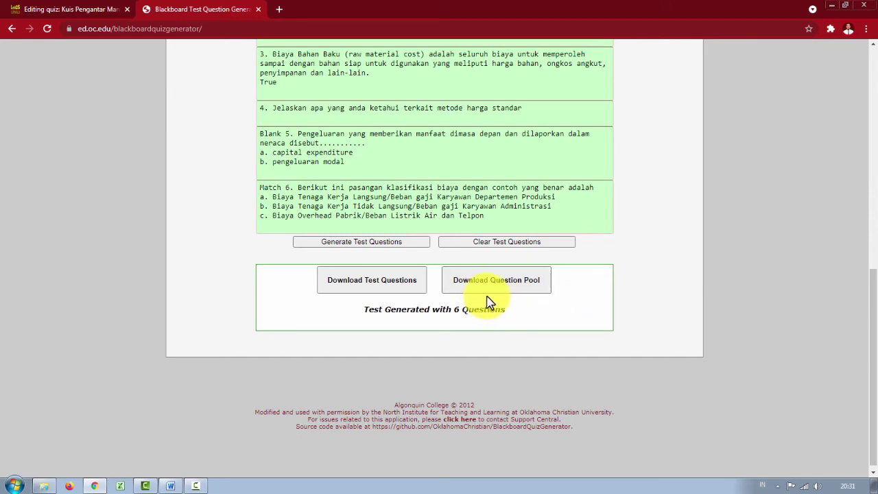
click(499, 286)
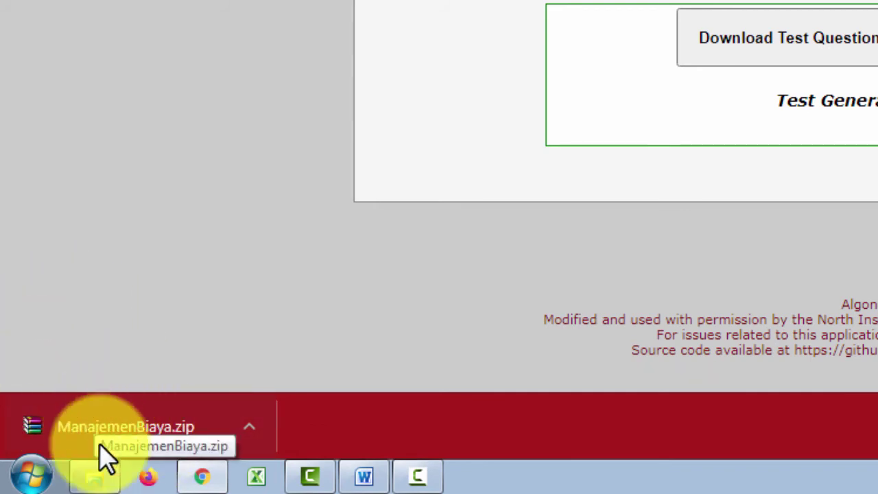
Switch to Windows Explorer, move ManajemenBiaya.zip from Downloads into the Leads UPNVJ folder, and refresh the folder.
click(94, 478)
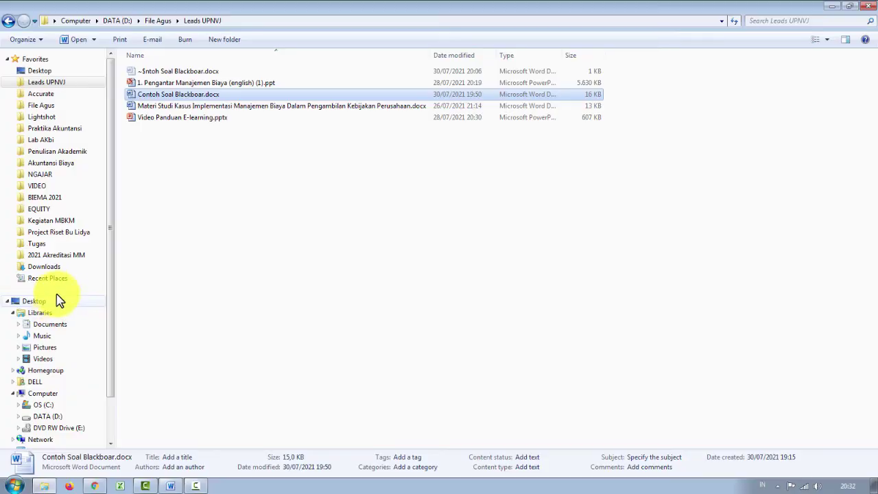
click(56, 271)
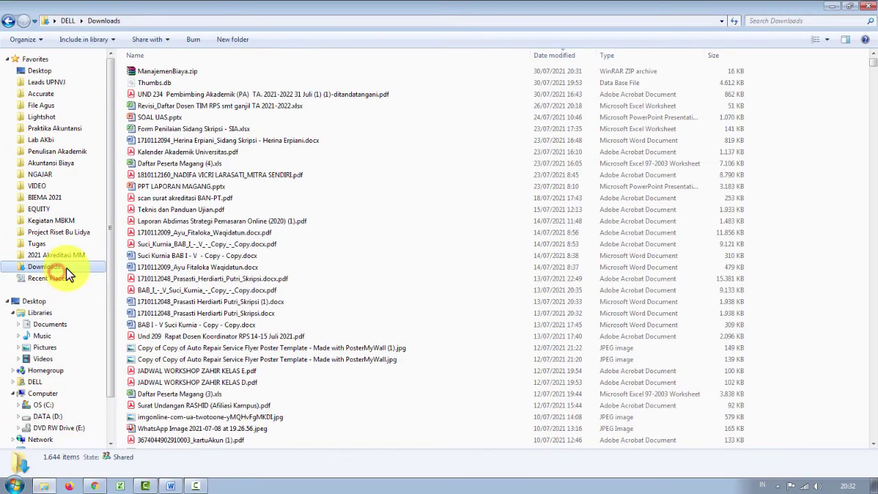
click(191, 73)
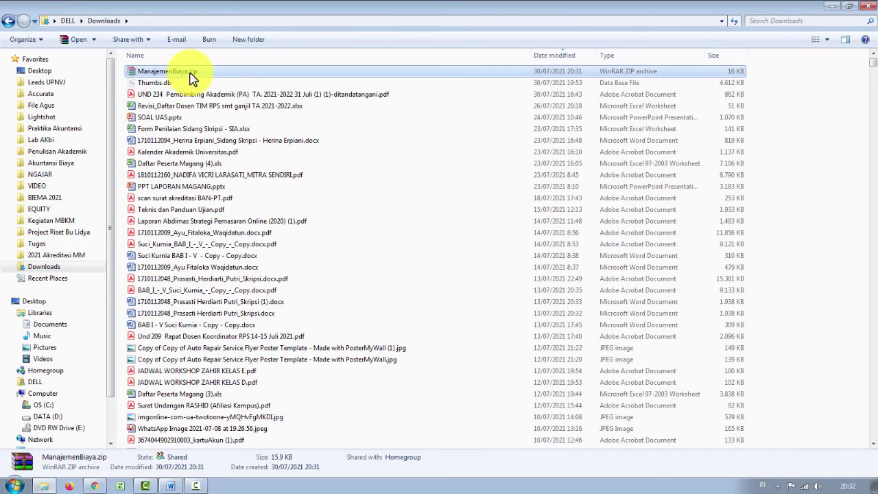
click(62, 82)
right_click(216, 160)
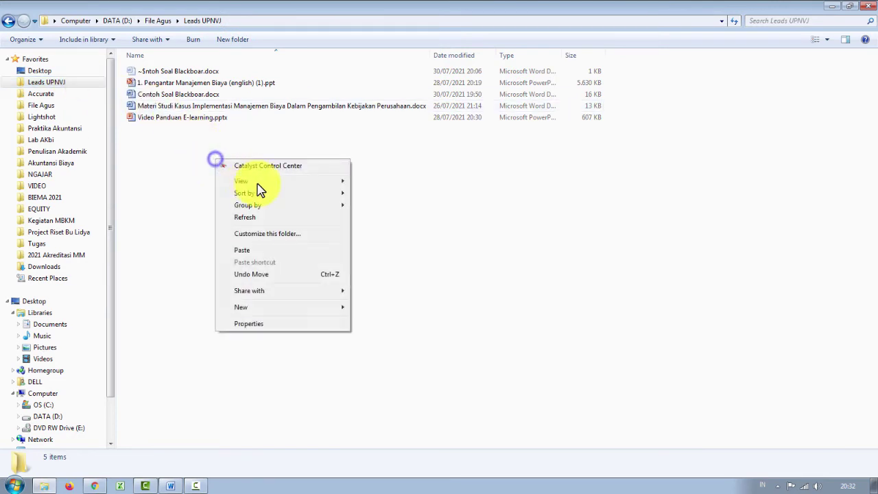
mouse_move(268, 309)
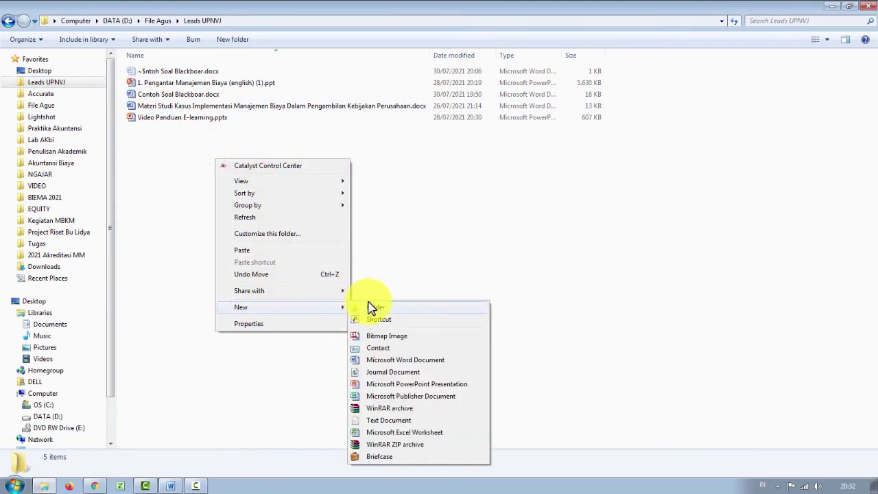
click(258, 250)
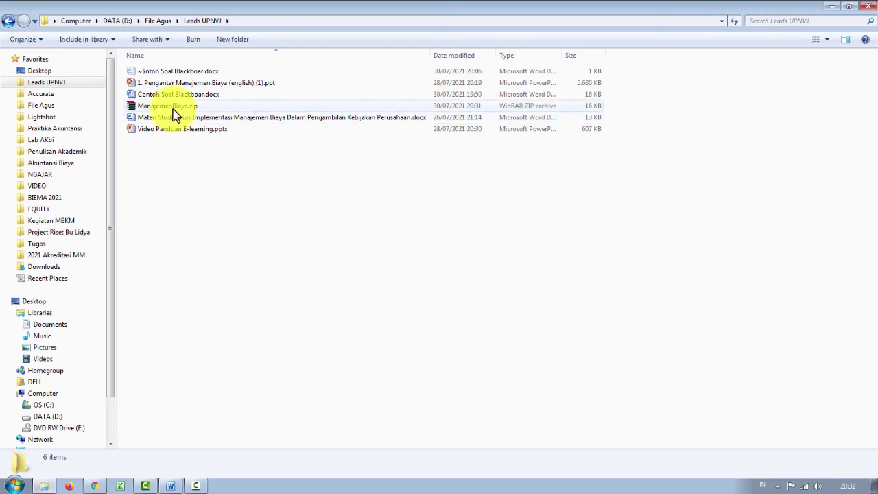
right_click(206, 147)
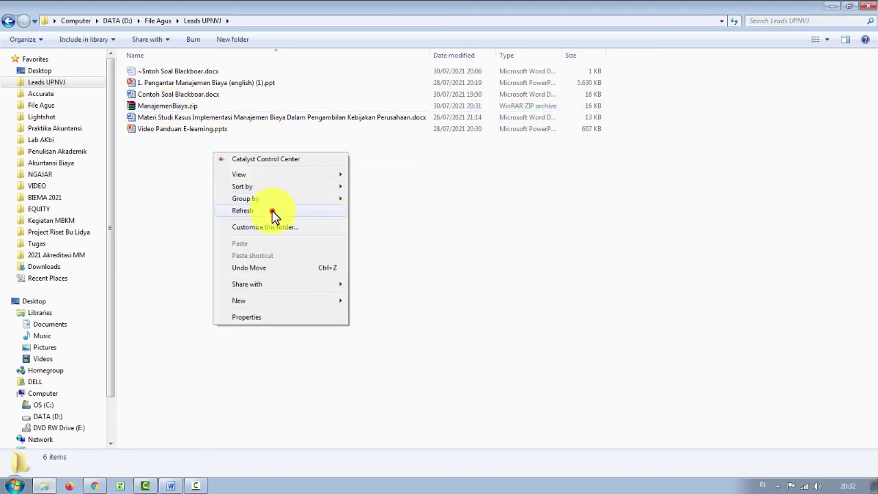
click(273, 211)
Return to the Moodle quiz editing page in the browser and open the SIA-MB(D) course page.
key(alt+Tab)
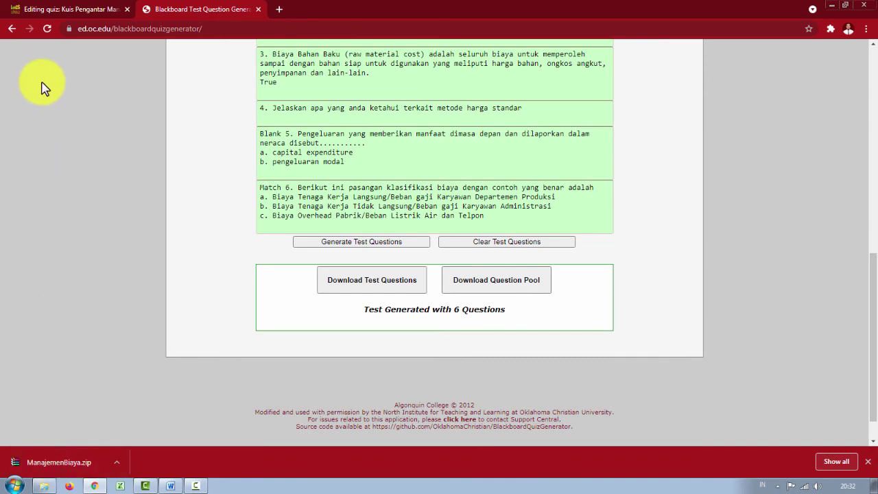
click(63, 10)
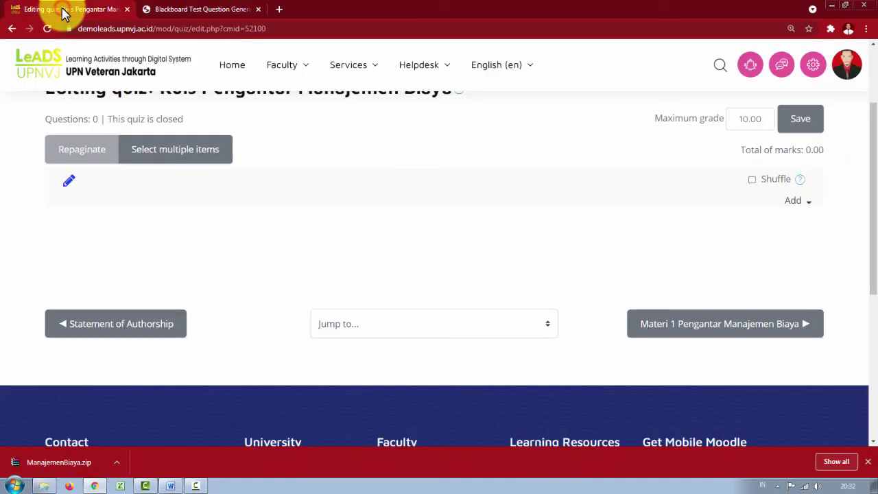
scroll(235, 229, up, 2)
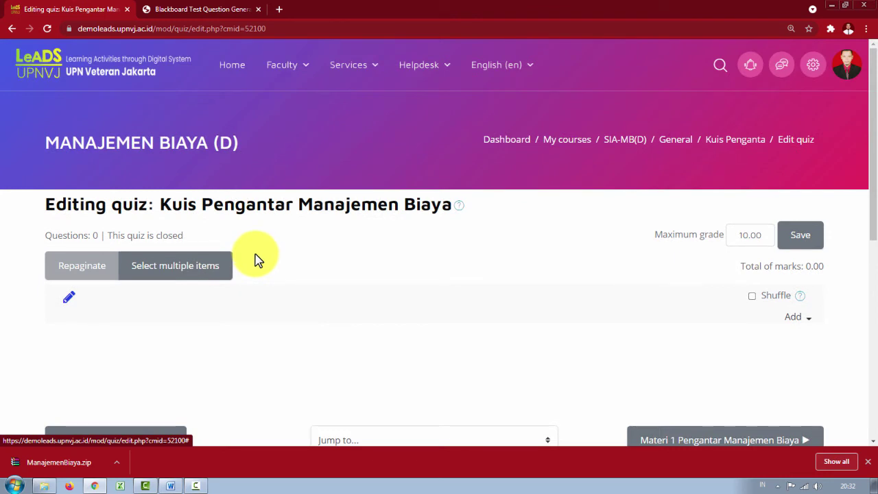
click(617, 144)
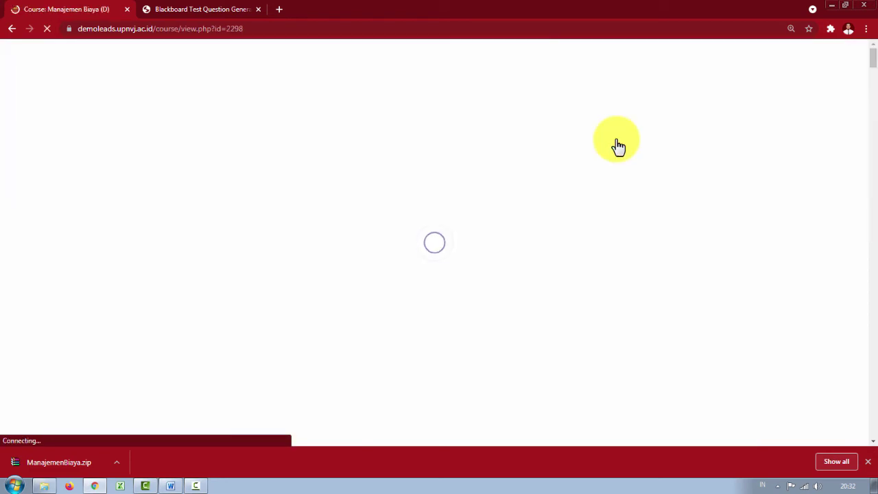
Move Kuis Pengantar Manajemen Biaya from the General section into Pertemuan 1, directly above Materi 1 Pengantar Manajemen Biaya.
scroll(460, 243, down, 3)
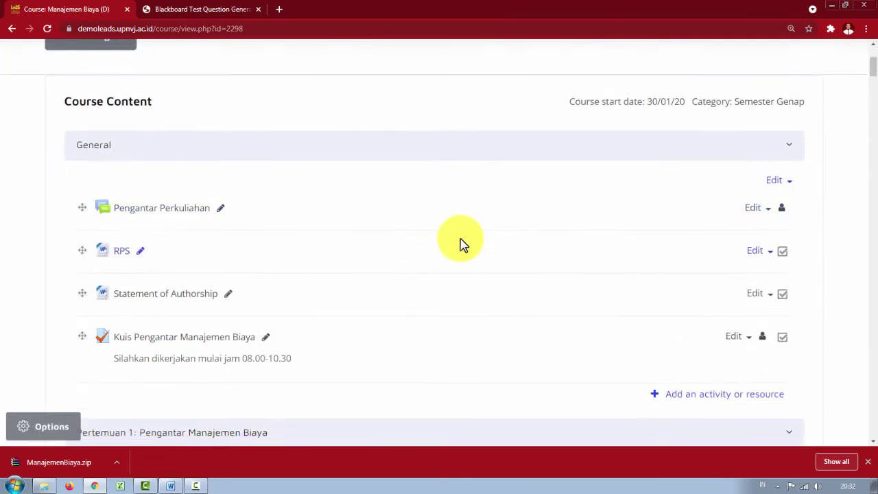
click(787, 144)
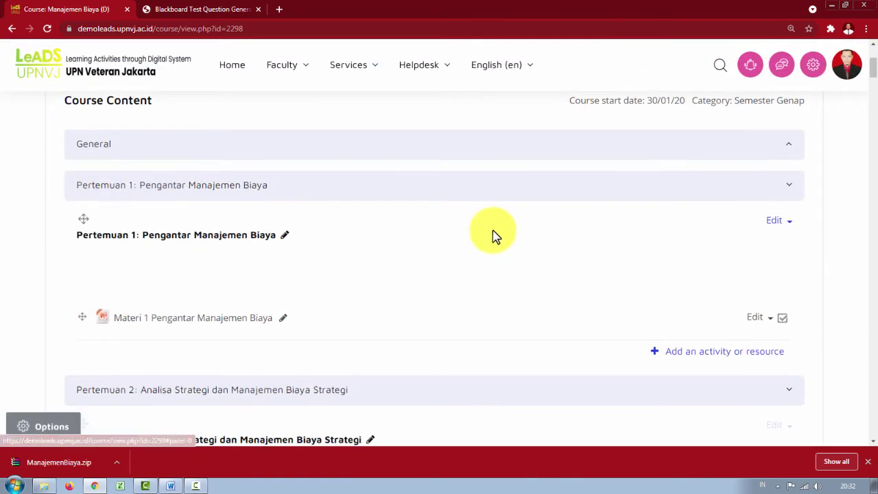
click(787, 144)
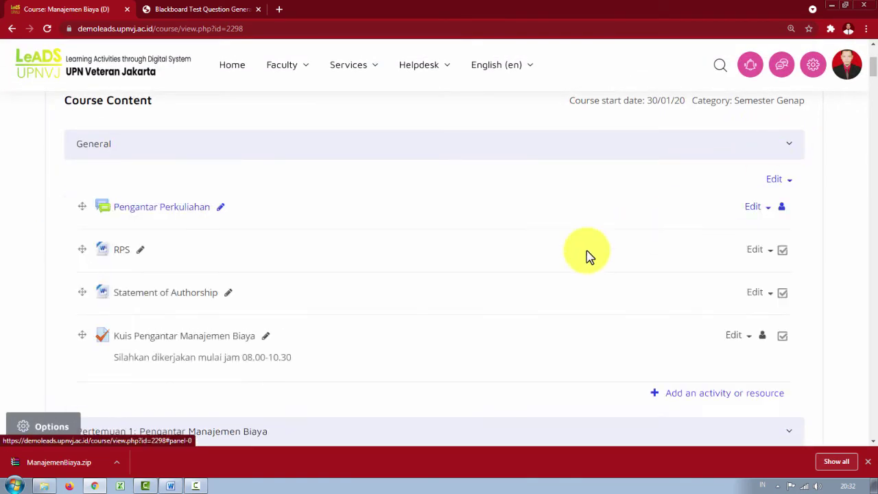
scroll(432, 257, down, 2)
scroll(432, 257, down, 2)
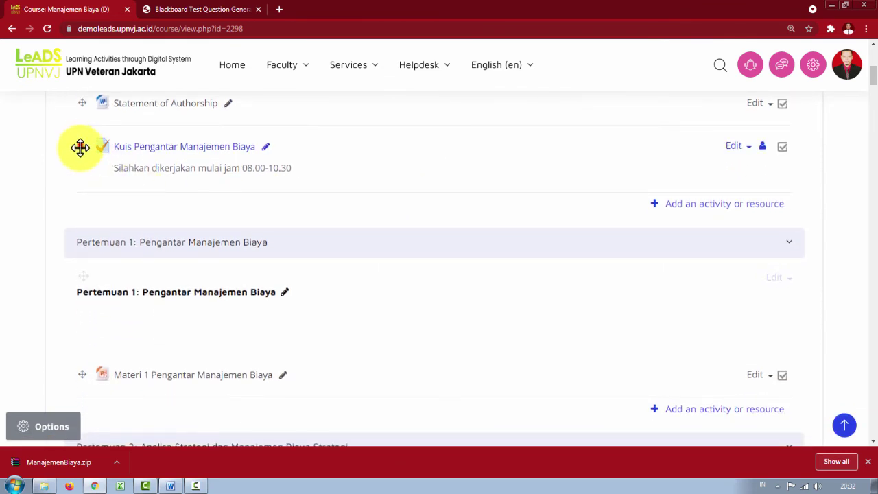
drag(80, 145, 86, 349)
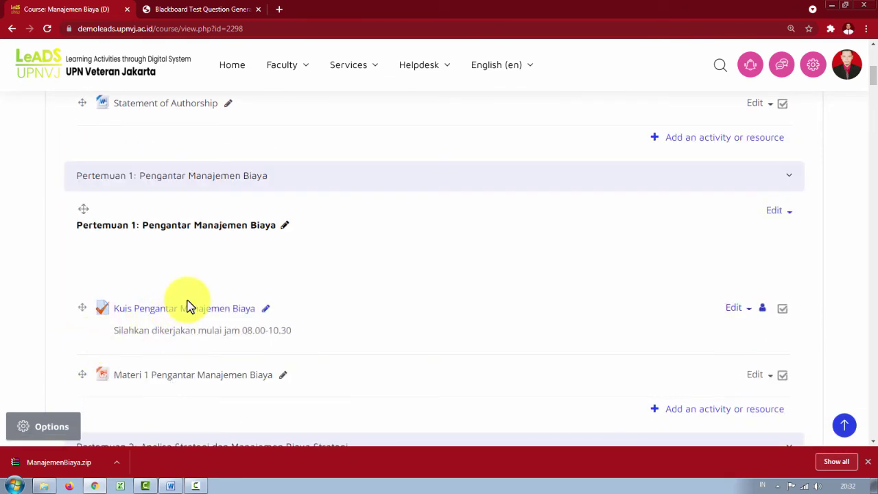
Move Kuis Pengantar Manajemen Biaya below Materi 1 Pengantar Manajemen Biaya within Pertemuan 1.
scroll(135, 235, down, 3)
drag(77, 238, 73, 269)
drag(83, 196, 104, 288)
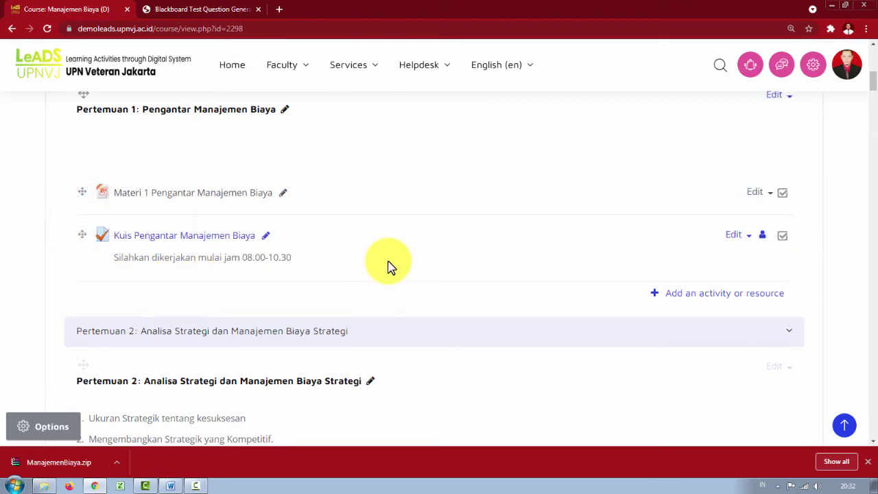
scroll(388, 265, up, 4)
scroll(216, 309, down, 3)
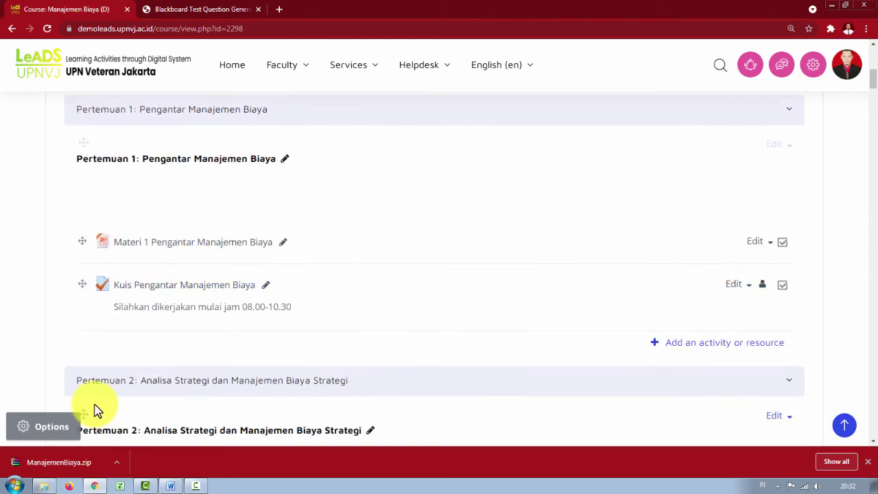
Open the question import page of the course's question bank and choose Blackboard as the file format.
click(40, 430)
click(55, 384)
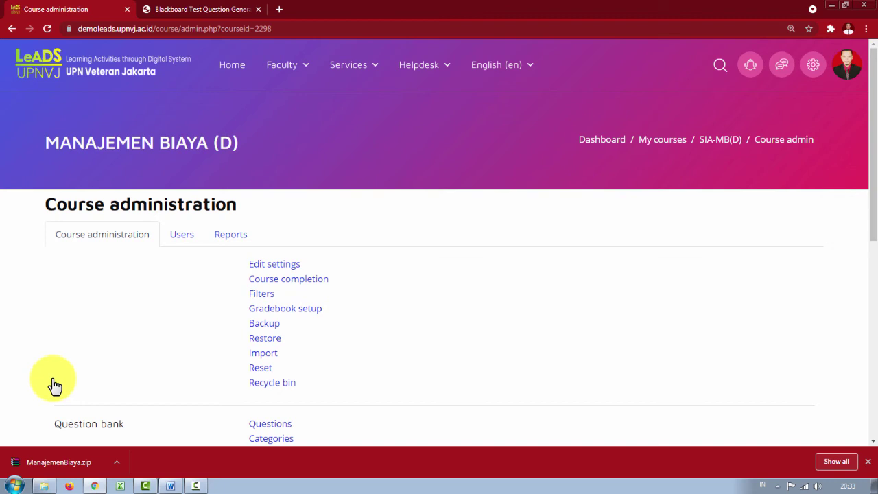
scroll(129, 349, down, 2)
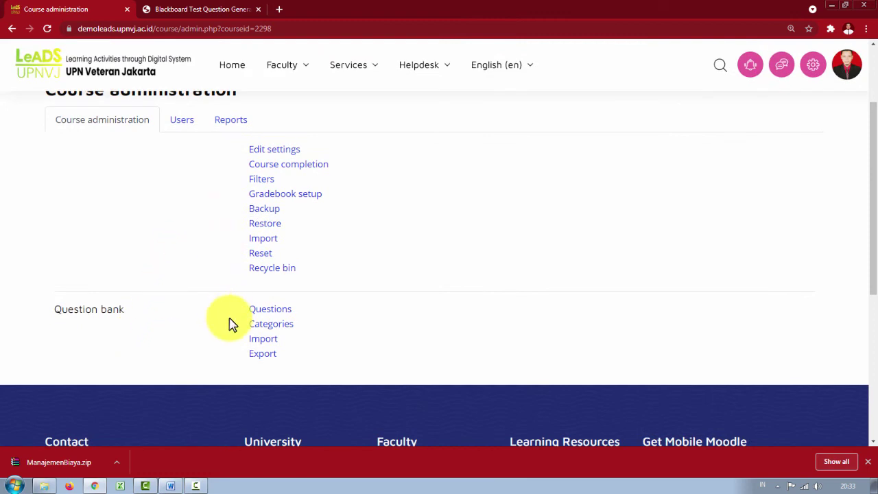
click(260, 339)
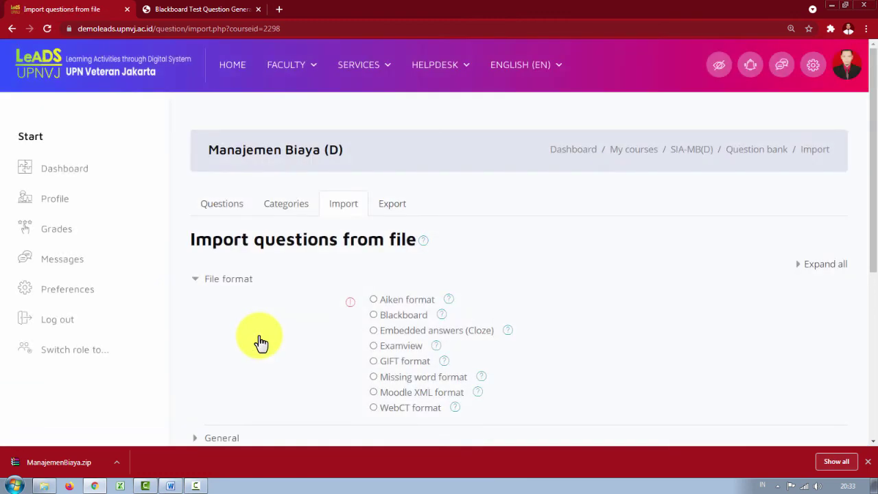
scroll(315, 341, down, 2)
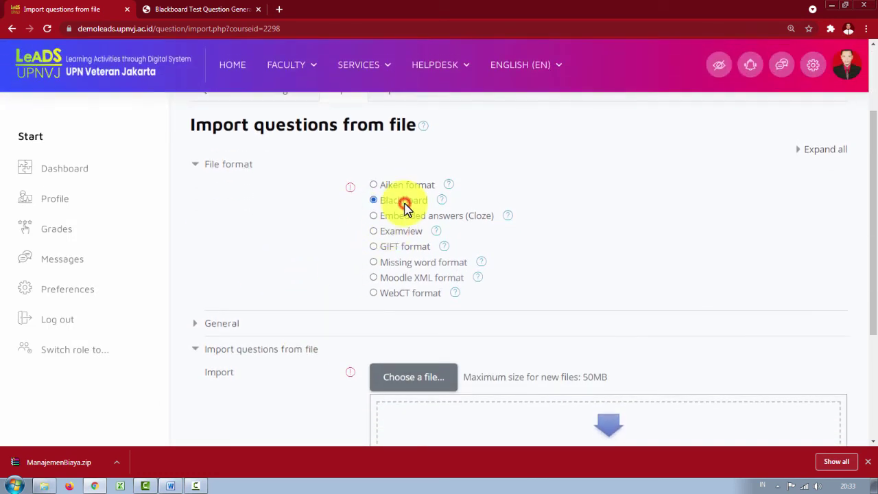
Upload ManajemenBiaya.zip from the Leads UPNVJ folder as the file to import.
scroll(429, 257, down, 2)
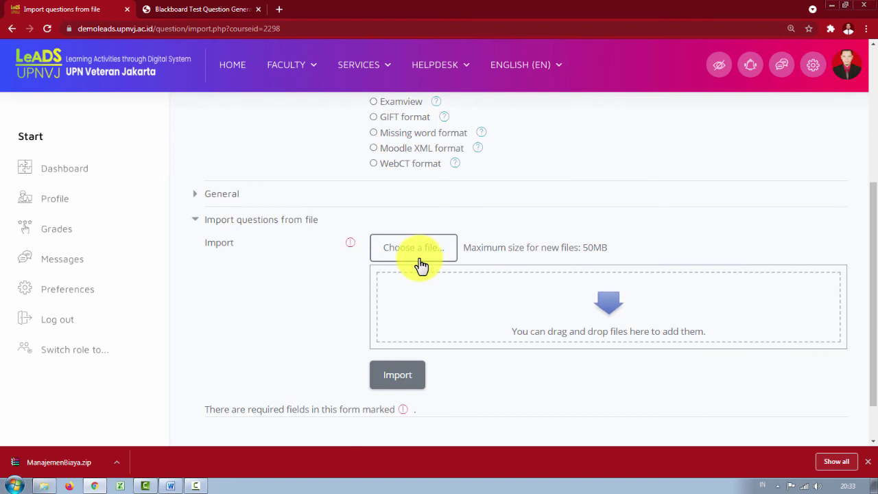
click(420, 251)
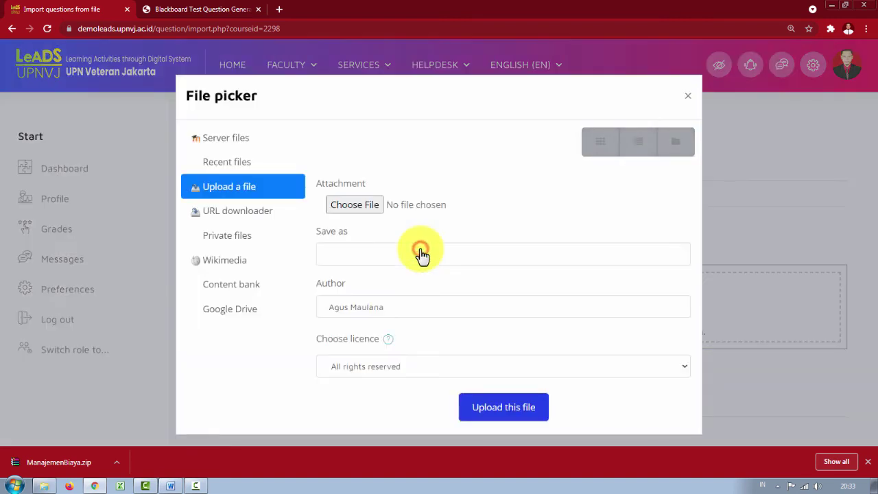
click(362, 210)
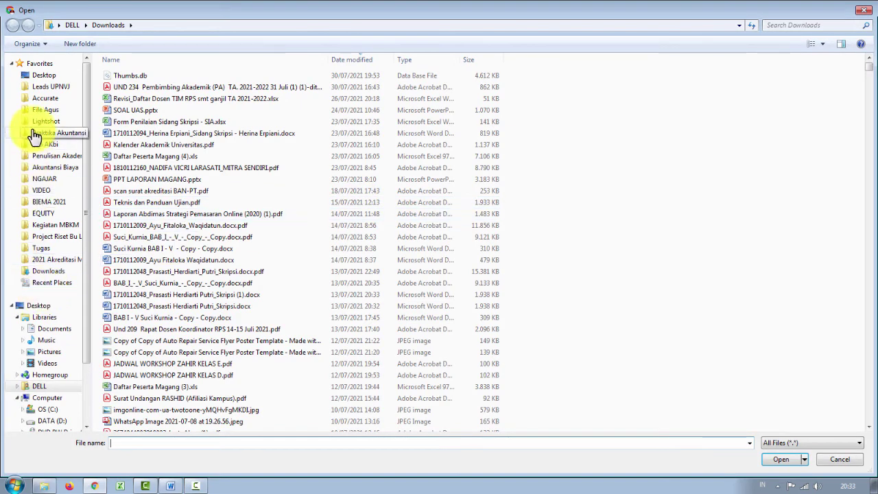
click(41, 89)
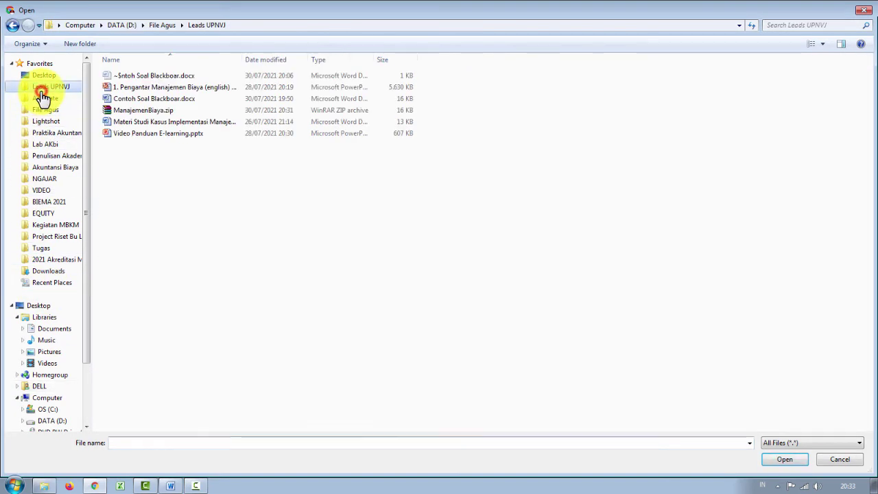
click(135, 112)
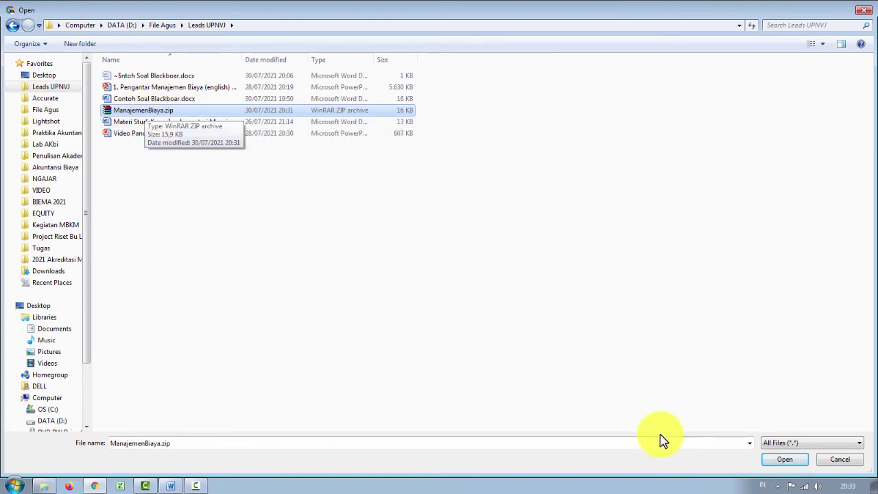
click(779, 466)
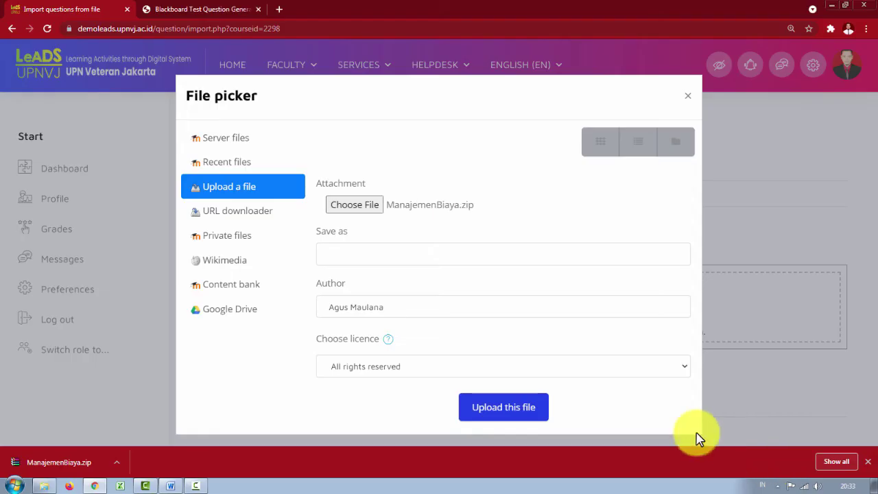
click(523, 406)
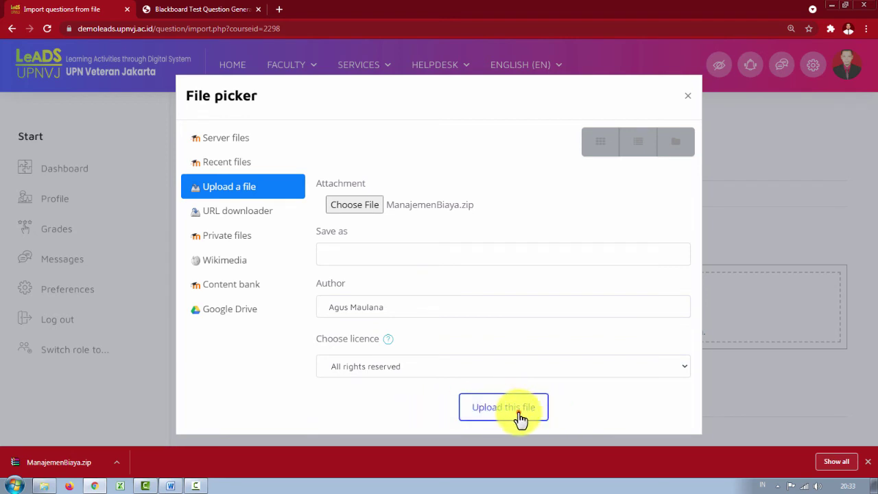
click(520, 411)
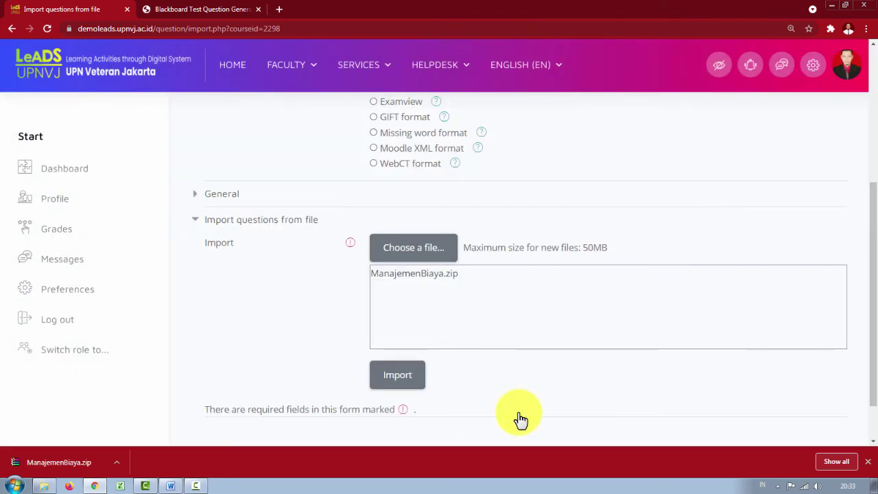
Import the questions from the uploaded ManajemenBiaya.zip, review the imported list and continue to the question bank.
scroll(520, 410, down, 2)
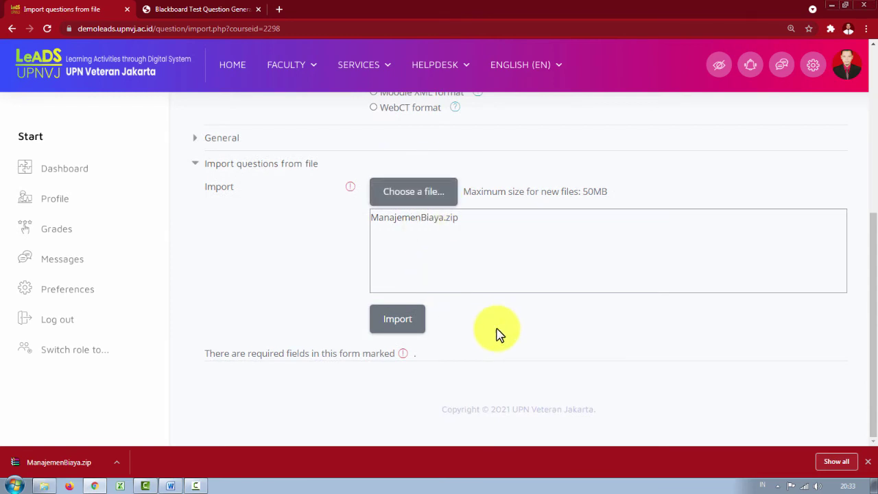
click(418, 325)
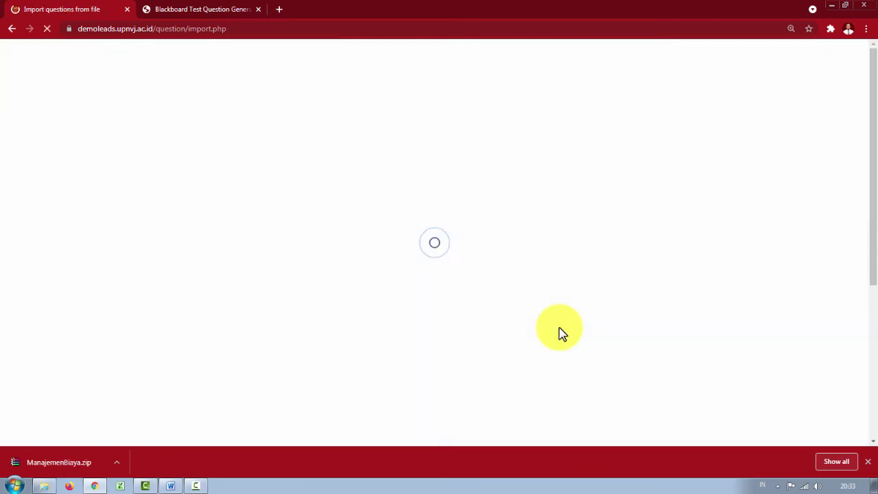
scroll(559, 333, down, 3)
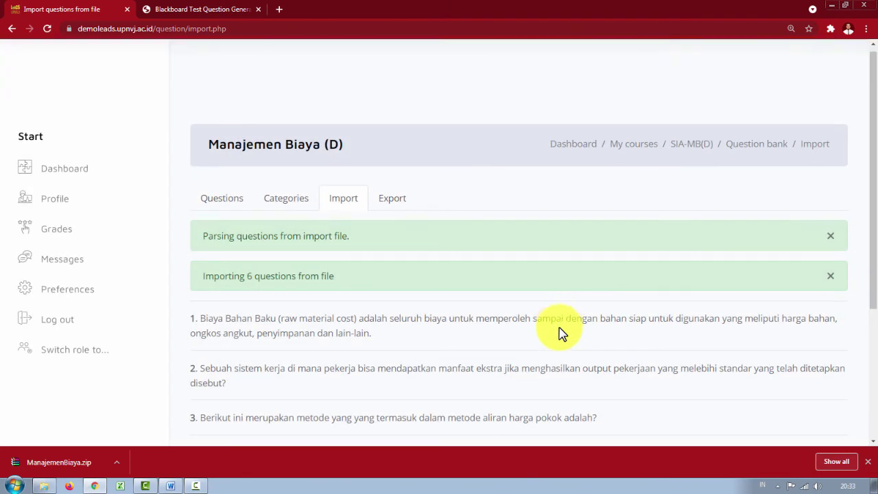
scroll(559, 333, up, 2)
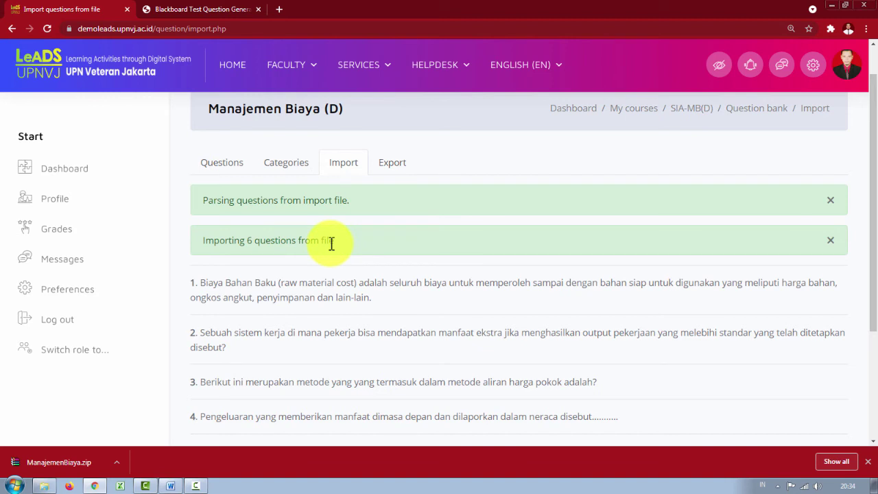
scroll(331, 243, down, 3)
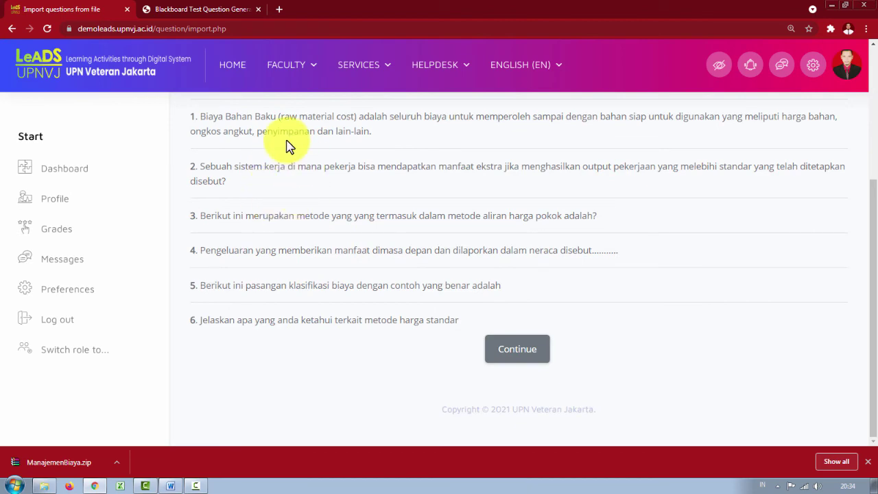
scroll(411, 295, up, 2)
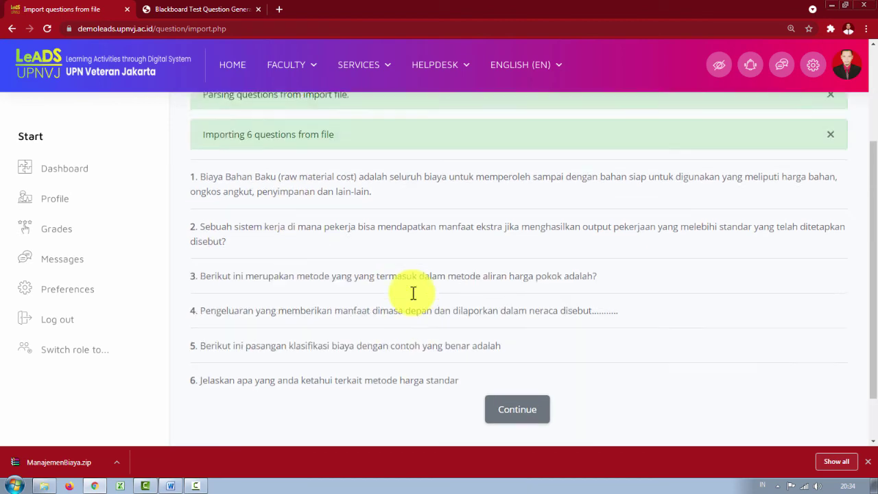
scroll(508, 329, down, 3)
click(524, 351)
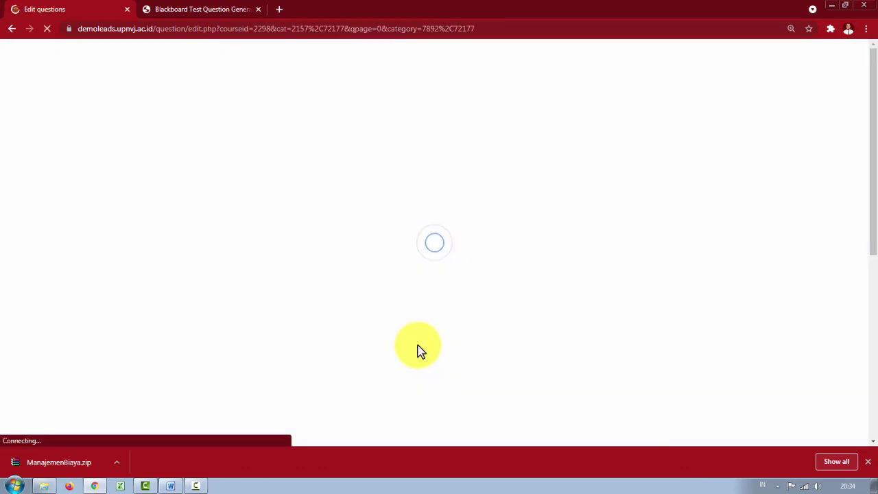
Examine the imported questions and their types listed under the ManajemenBiaya category of the question bank.
scroll(416, 334, down, 2)
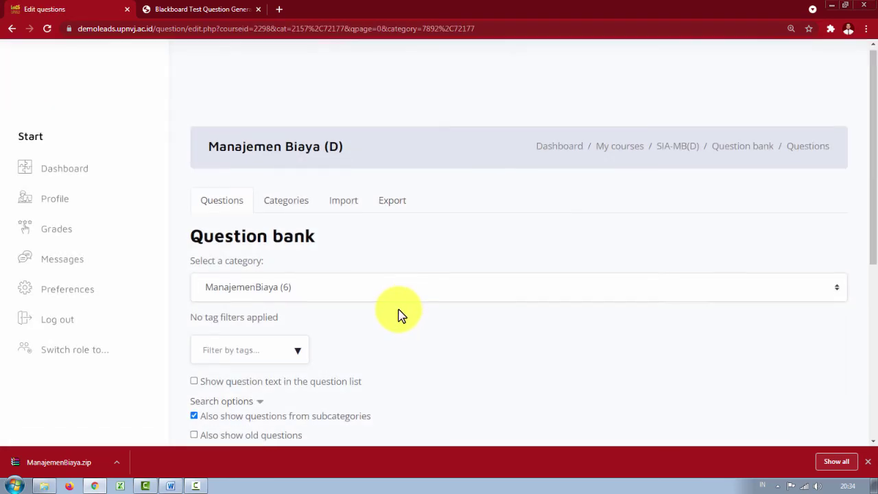
scroll(401, 315, down, 3)
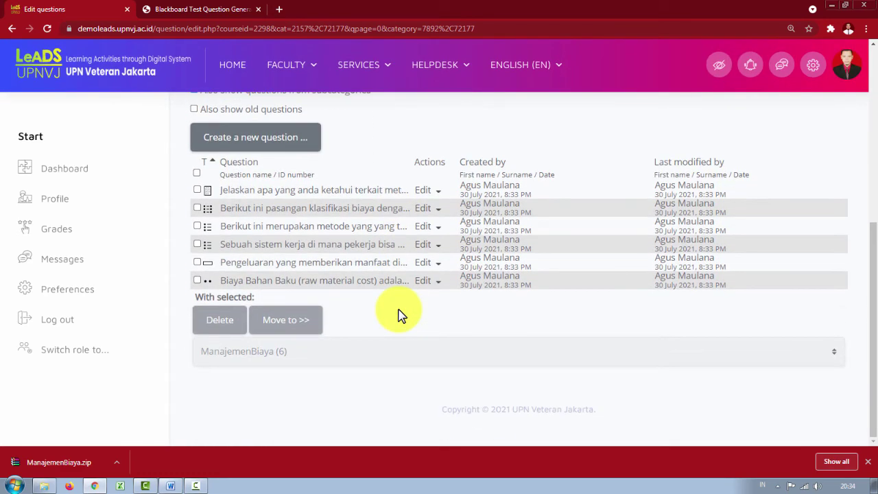
scroll(399, 314, up, 3)
scroll(401, 313, down, 3)
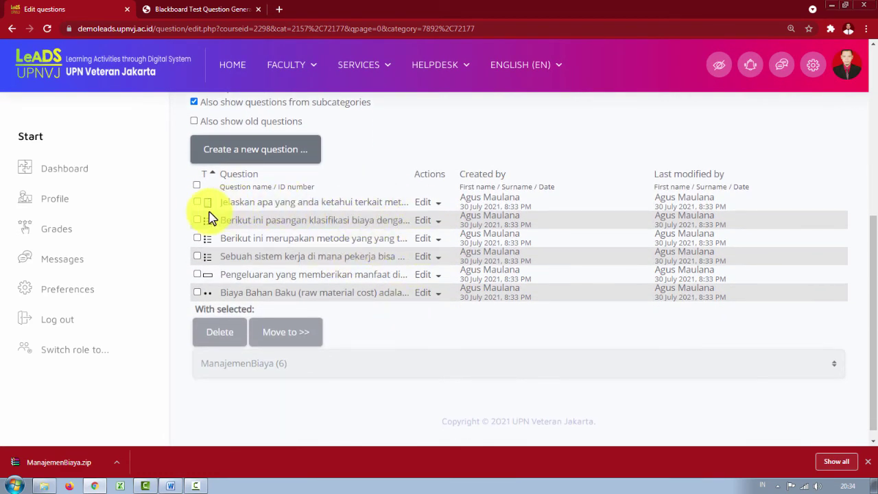
scroll(437, 247, up, 2)
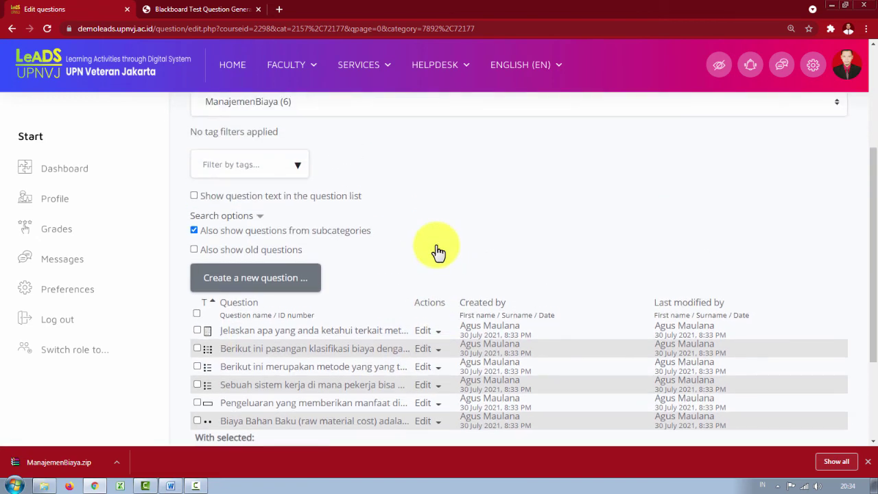
scroll(437, 249, up, 2)
scroll(436, 248, down, 3)
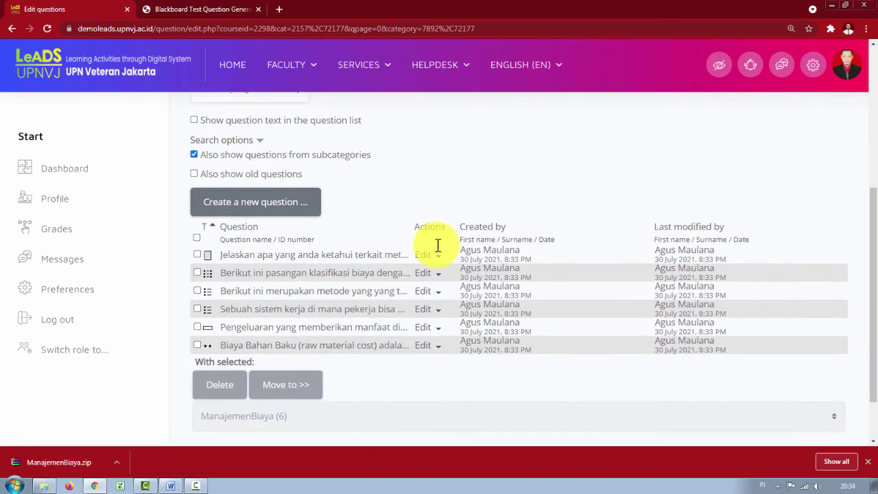
scroll(437, 246, down, 1)
Move all questions in the ManajemenBiaya category to Default for SIA-MB(D) and check that category's question list.
click(197, 206)
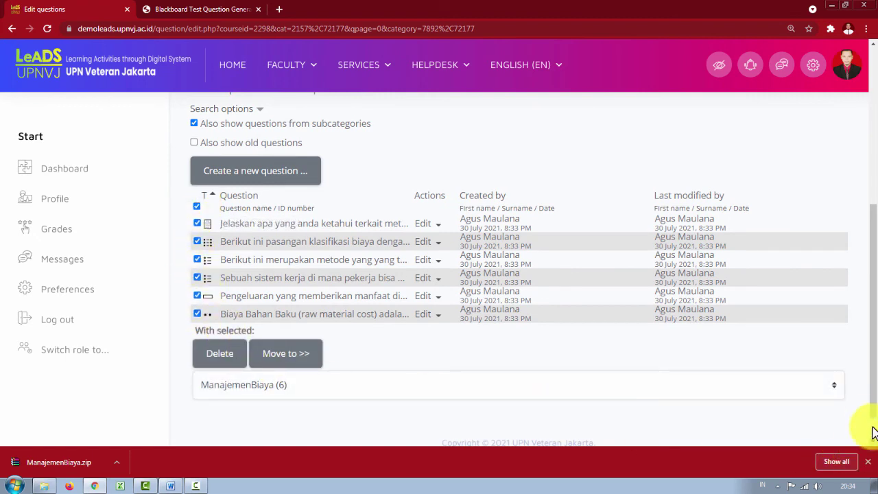
scroll(845, 361, down, 1)
click(836, 358)
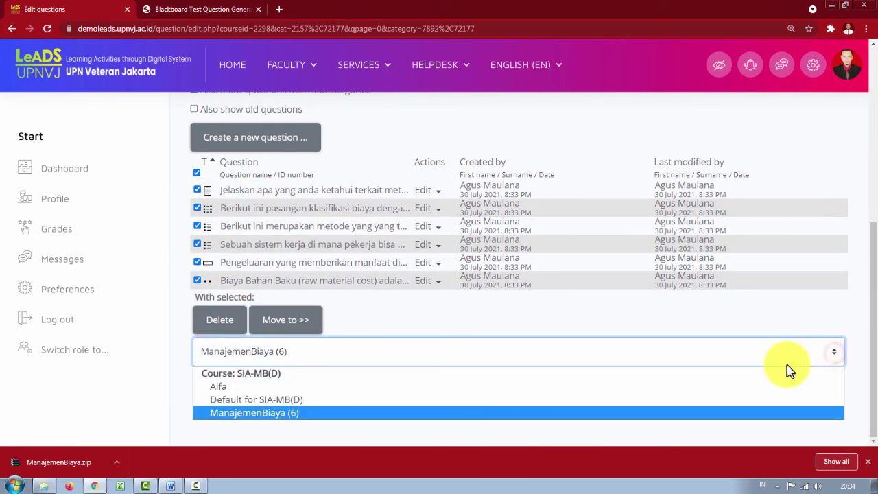
click(299, 405)
click(823, 354)
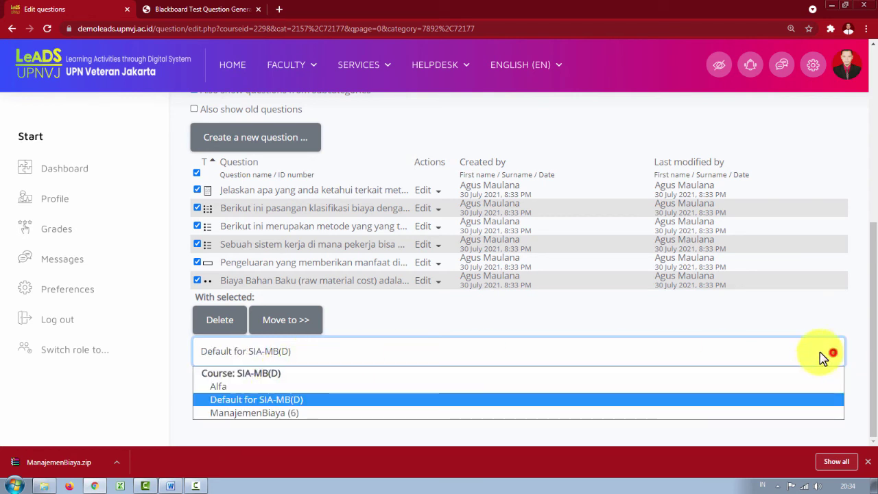
click(310, 402)
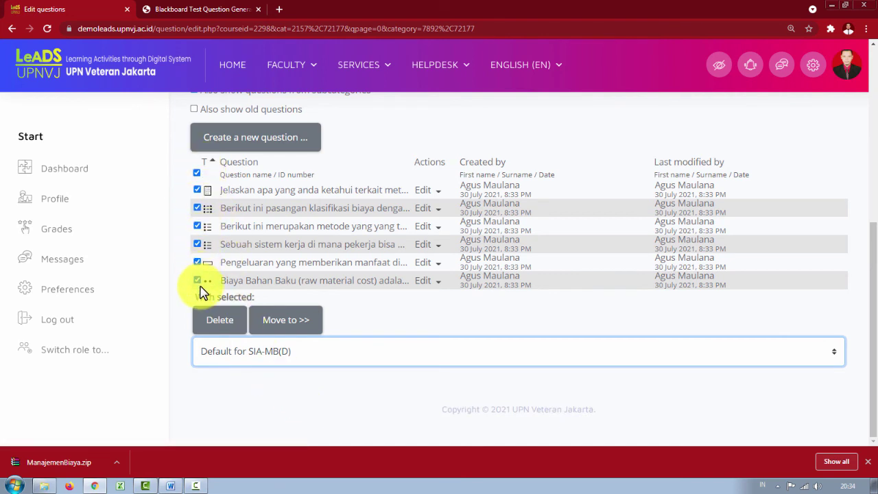
click(300, 326)
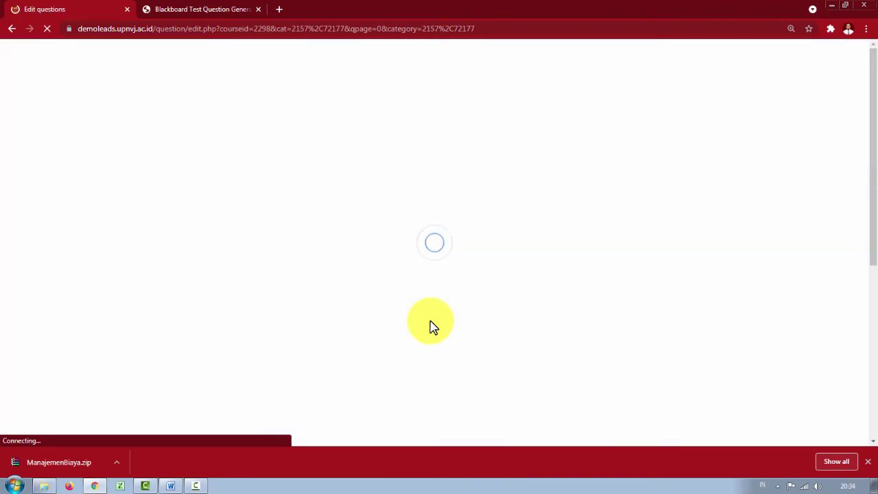
scroll(431, 325, down, 3)
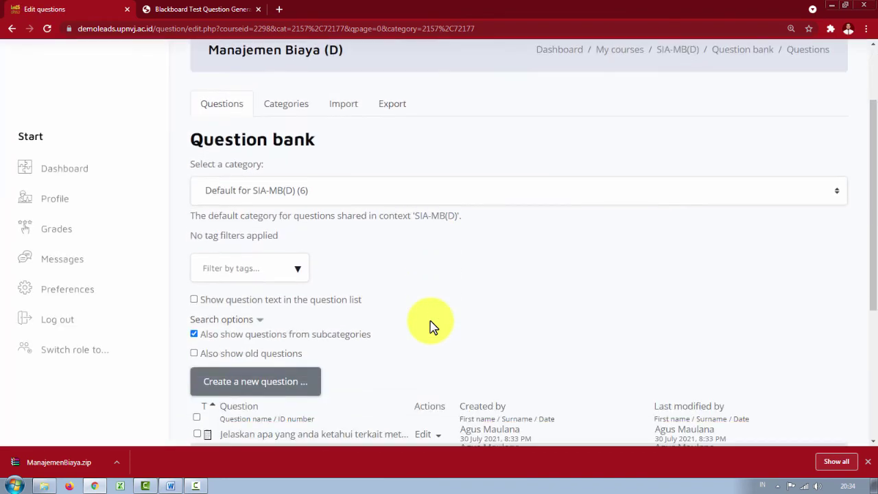
scroll(276, 199, up, 1)
scroll(282, 261, up, 1)
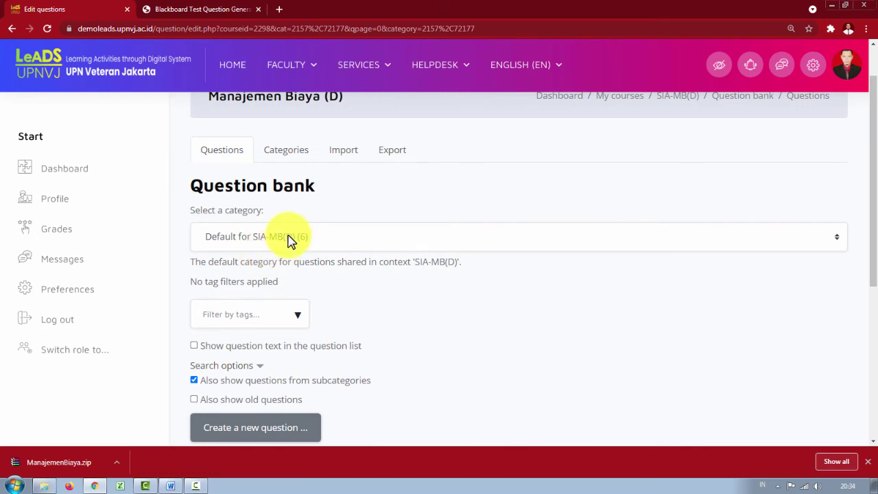
scroll(309, 279, down, 3)
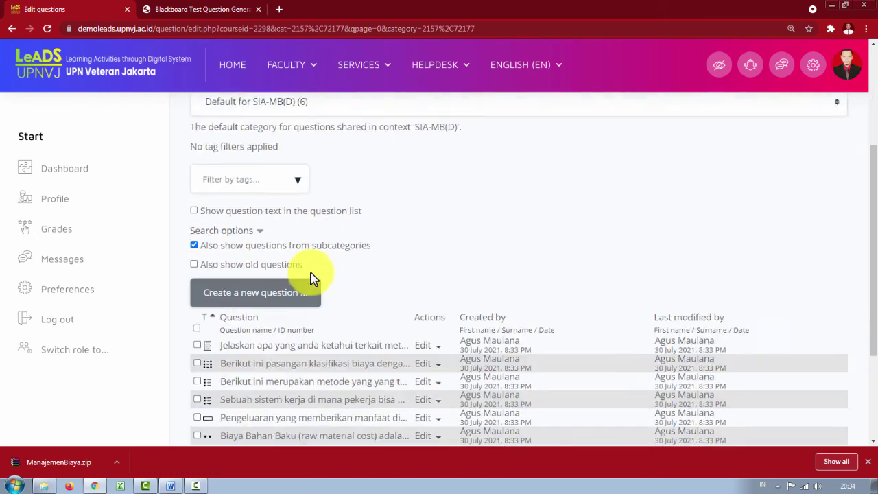
scroll(329, 281, up, 4)
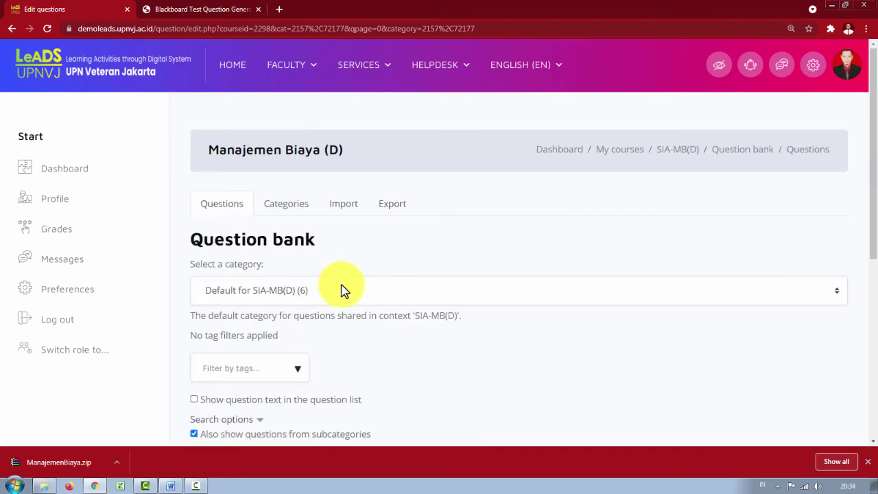
Return to the SIA-MB(D) course page, open Kuis Pengantar Manajemen Biaya and start editing the quiz's questions.
click(677, 153)
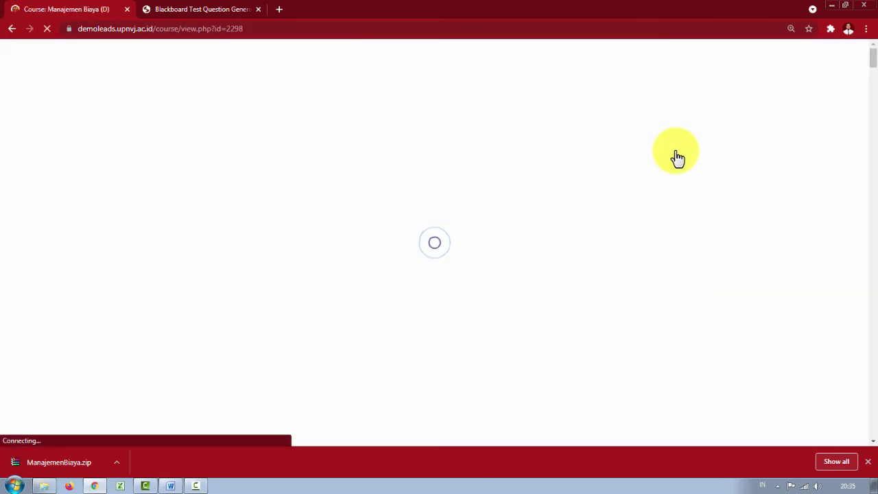
scroll(578, 221, down, 5)
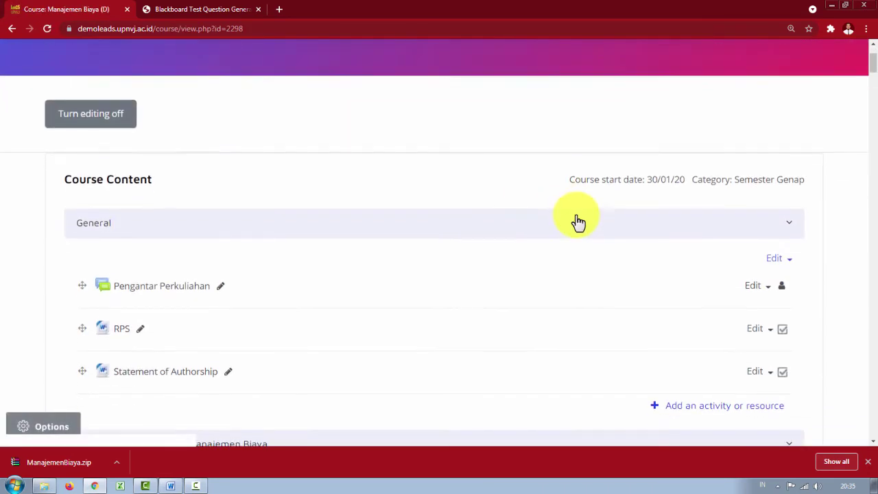
scroll(578, 220, down, 3)
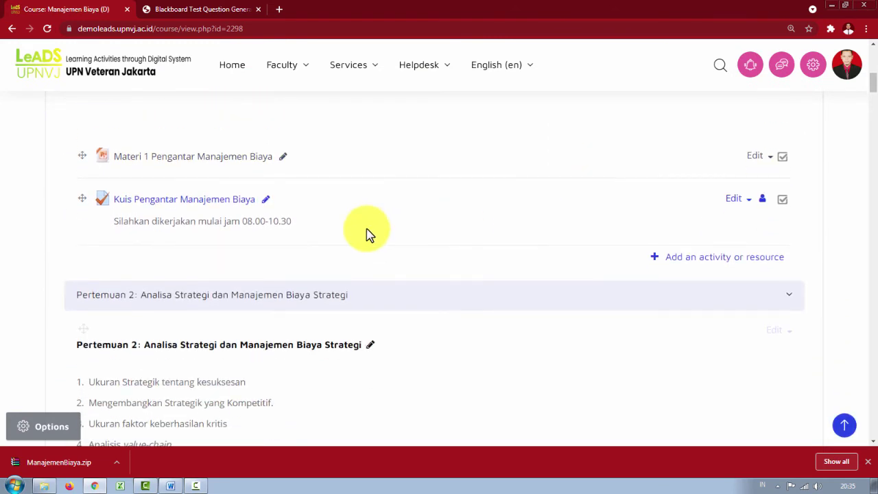
click(162, 206)
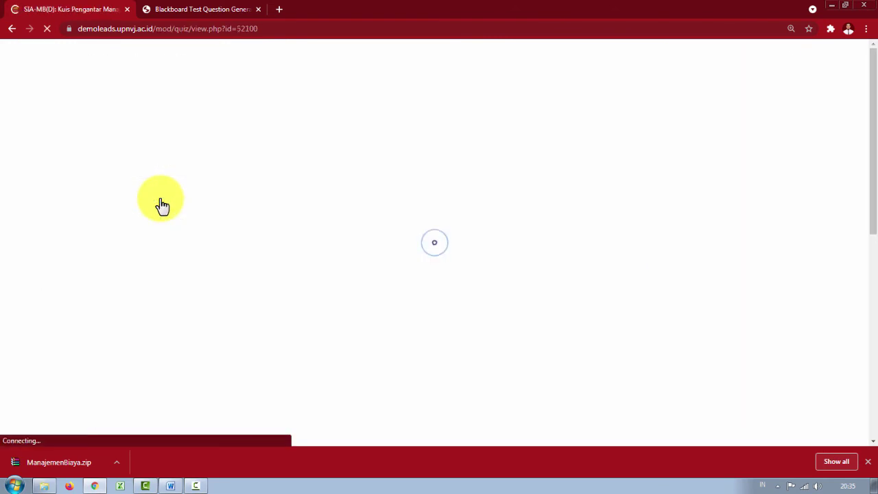
scroll(192, 230, down, 2)
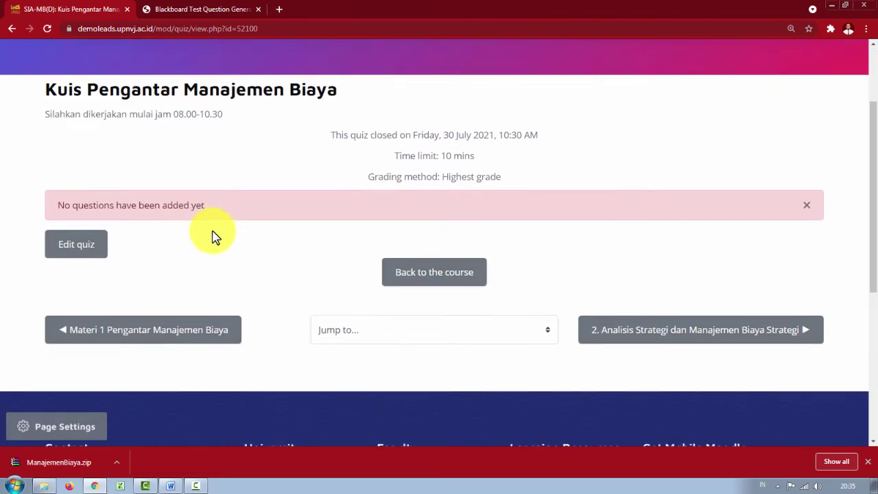
click(85, 248)
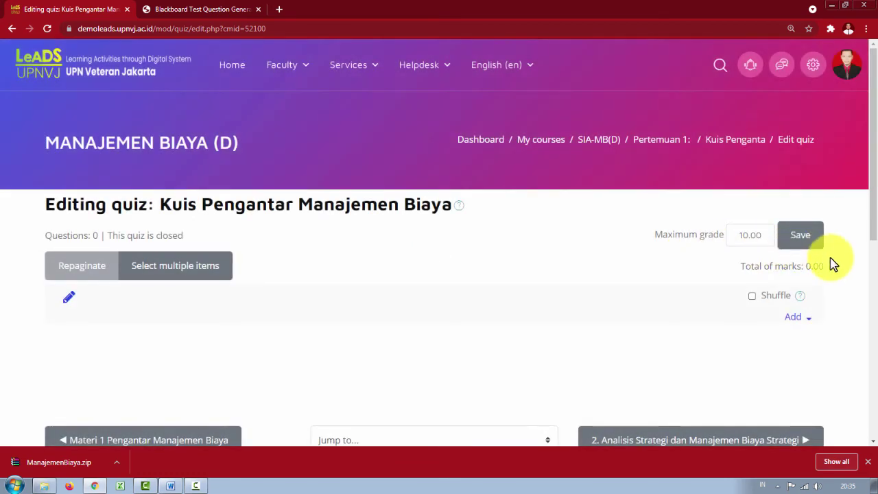
Add all six questions of the Default for SIA-MB(D) category from the question bank to the quiz and review the list.
scroll(832, 263, down, 1)
click(806, 265)
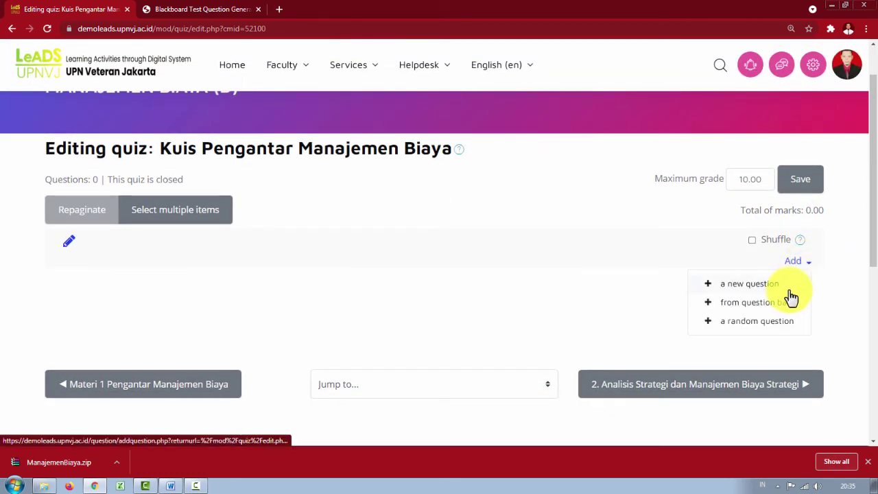
click(853, 279)
click(808, 266)
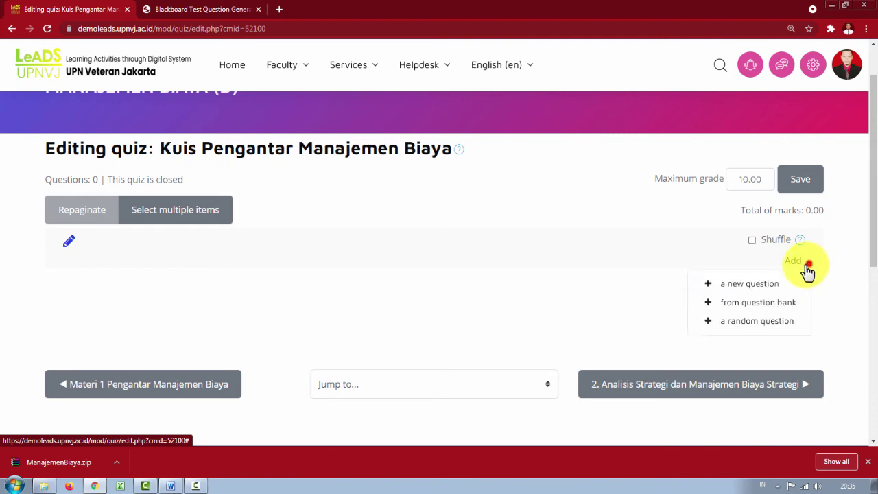
click(766, 309)
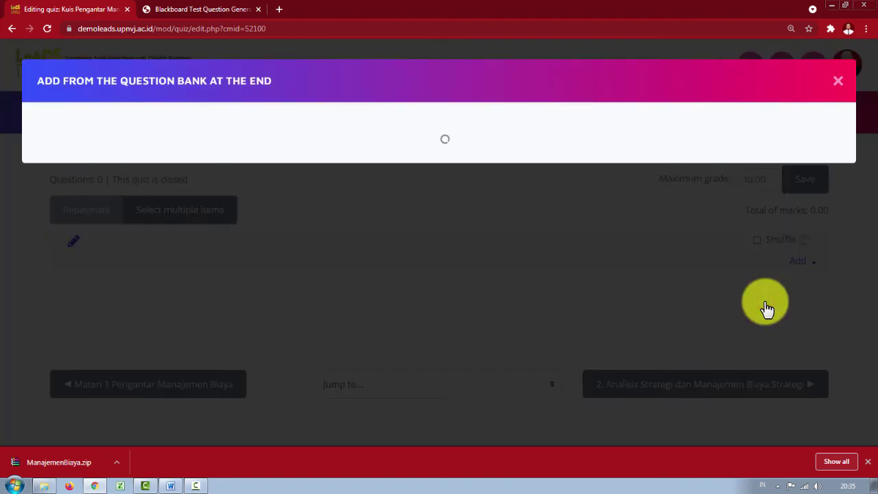
scroll(539, 294, down, 2)
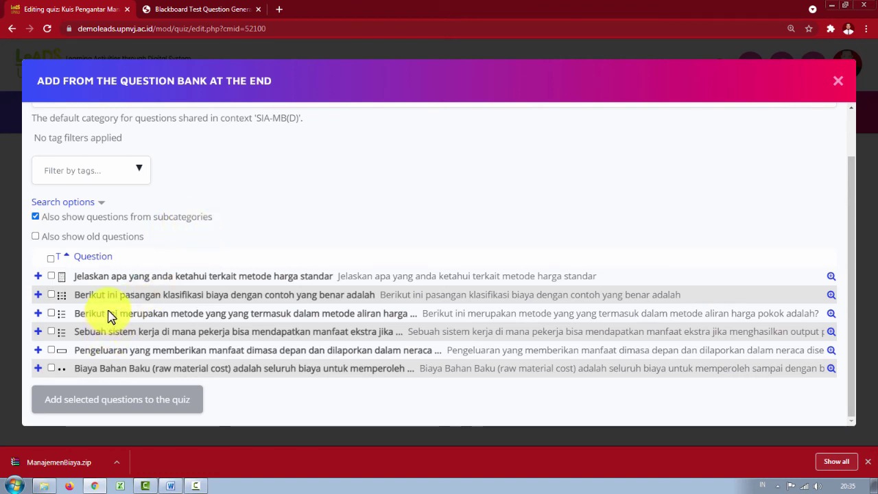
click(50, 275)
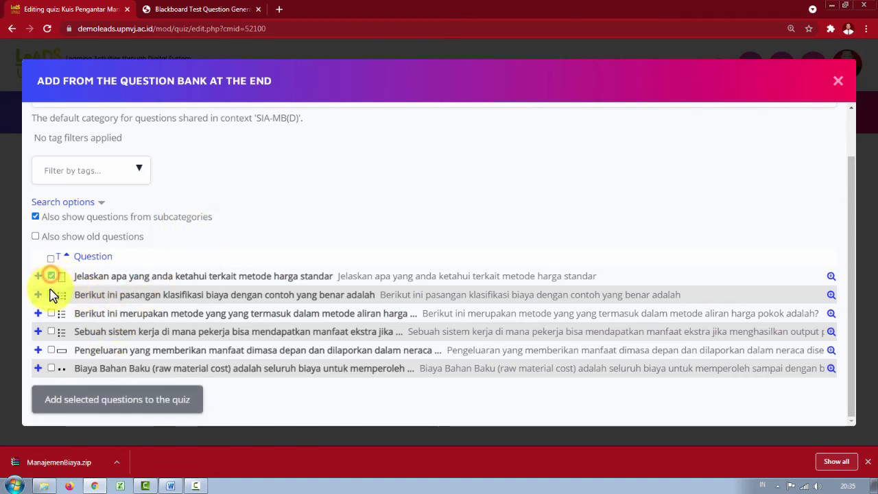
click(52, 295)
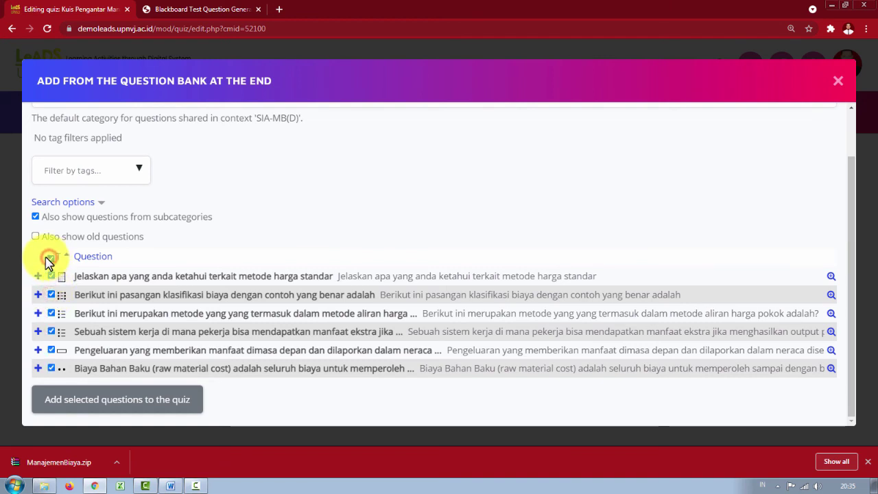
click(163, 407)
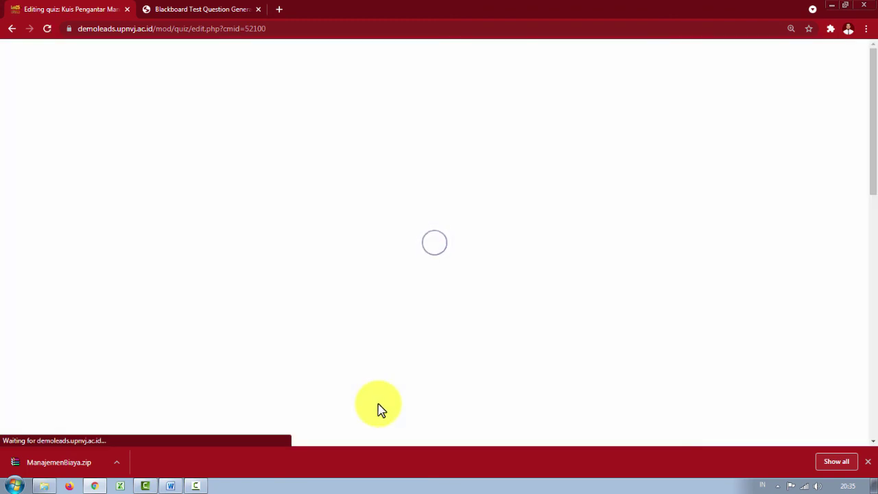
scroll(384, 368, down, 1)
scroll(384, 368, down, 3)
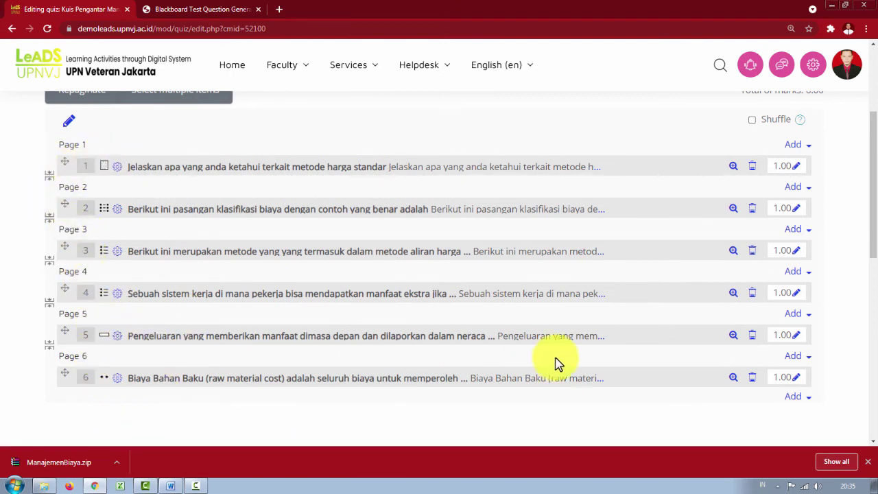
Enable shuffling of the quiz questions and save the quiz with a maximum grade of 10.00.
scroll(557, 362, up, 2)
scroll(564, 363, up, 1)
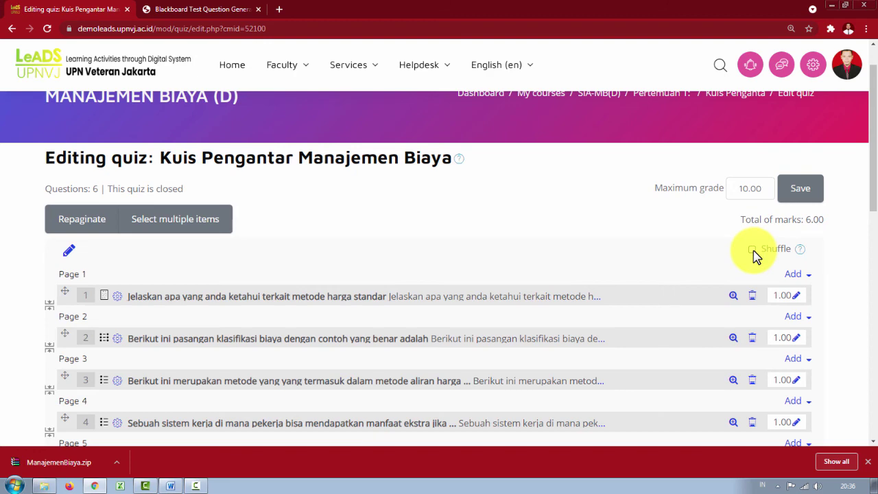
scroll(333, 349, down, 3)
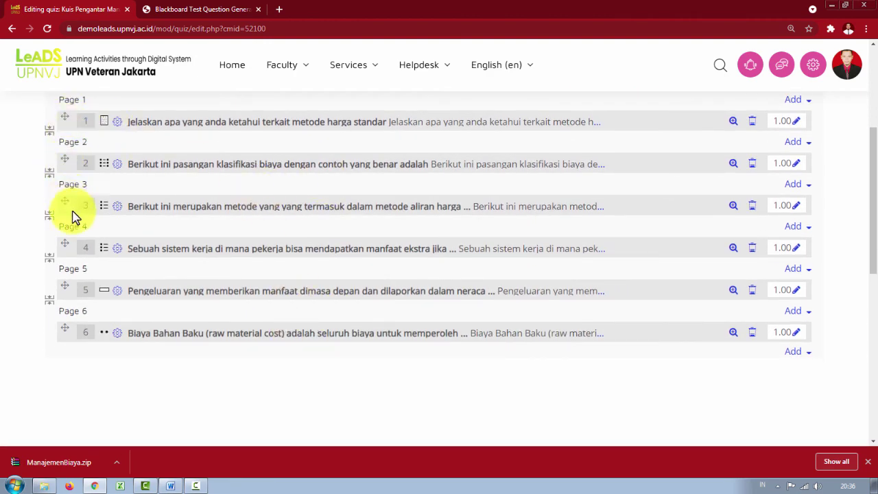
scroll(411, 322, up, 2)
scroll(522, 310, up, 1)
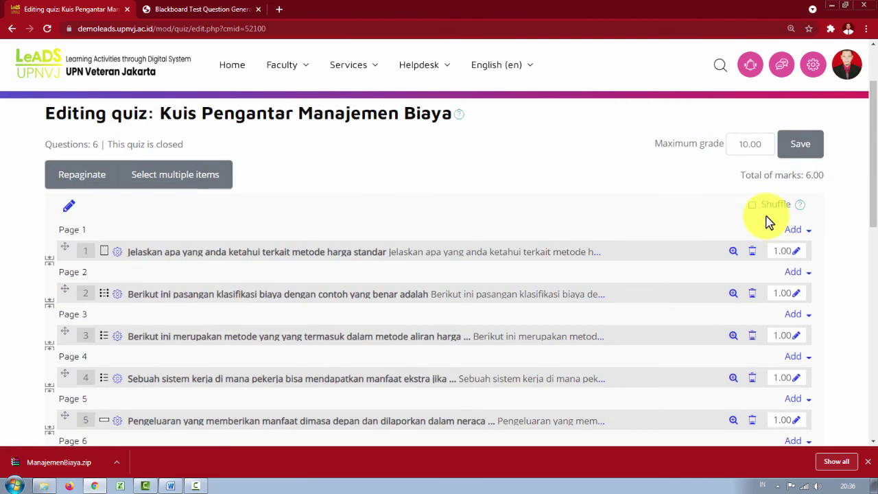
click(752, 205)
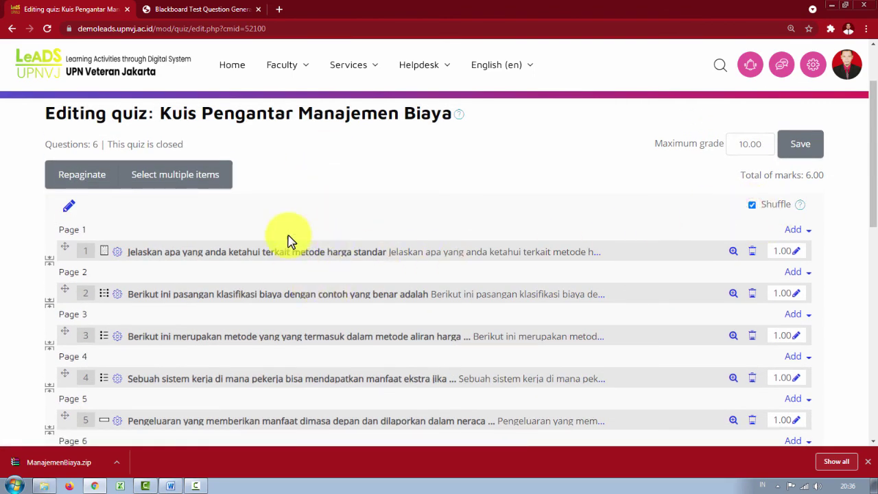
scroll(286, 247, down, 2)
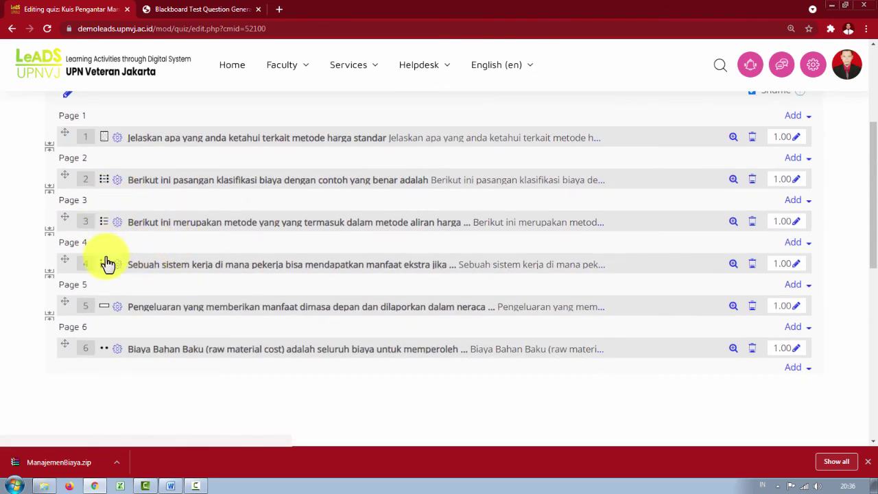
scroll(383, 294, up, 2)
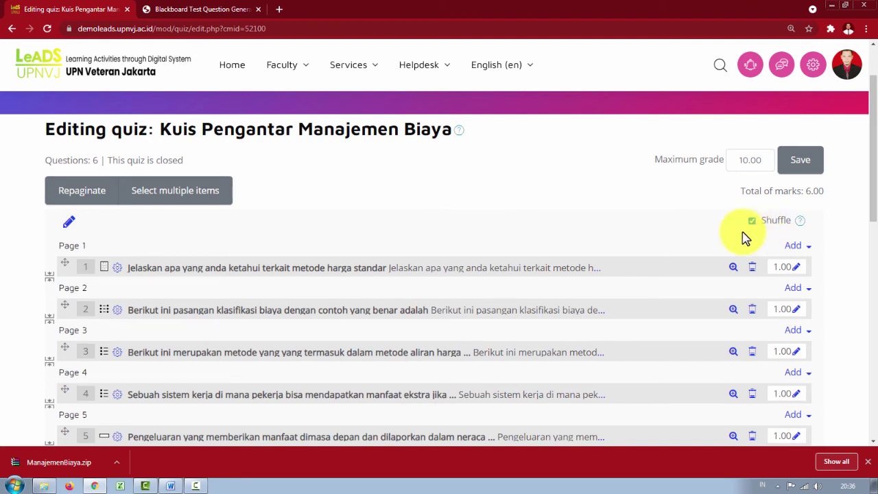
click(795, 165)
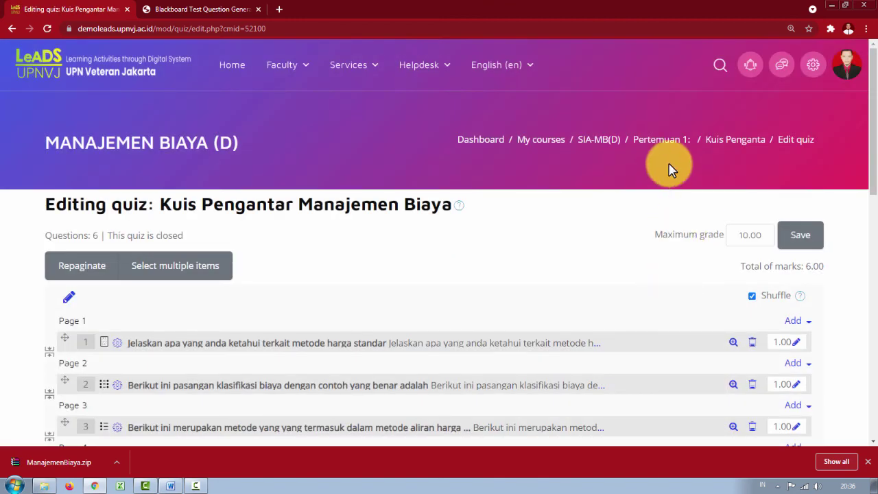
Go back to the Pertemuan 1 section of the course and reopen Kuis Pengantar Manajemen Biaya.
click(662, 142)
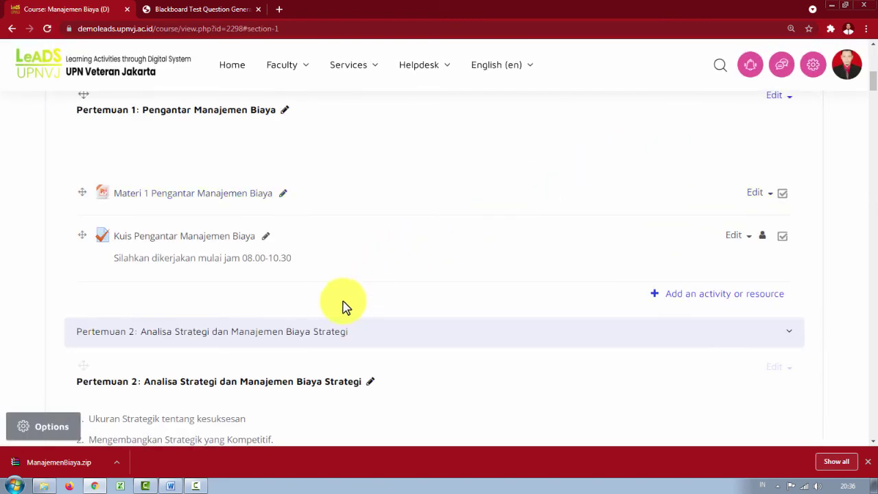
scroll(357, 302, up, 2)
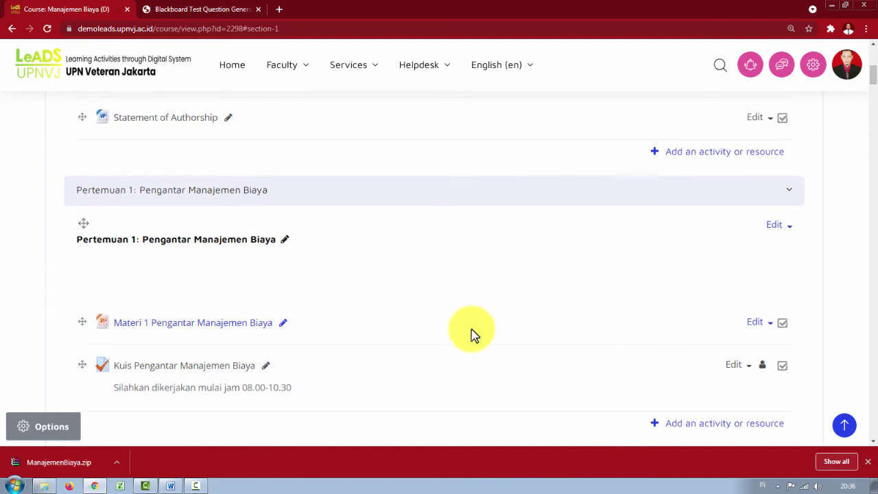
scroll(472, 335, down, 1)
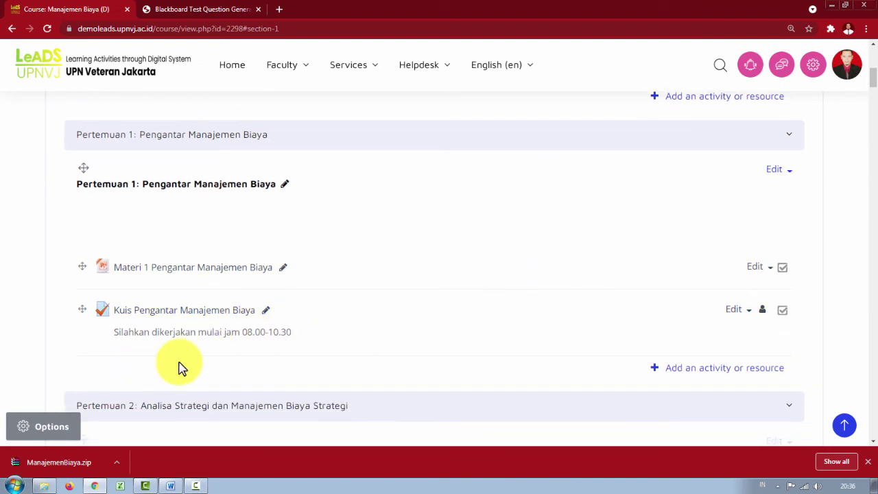
click(183, 313)
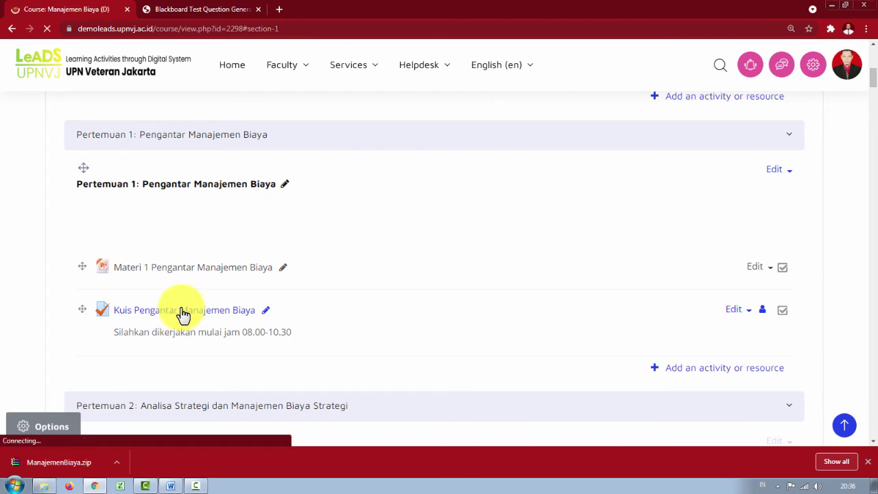
Preview Kuis Pengantar Manajemen Biaya and start the timed attempt.
scroll(242, 288, down, 1)
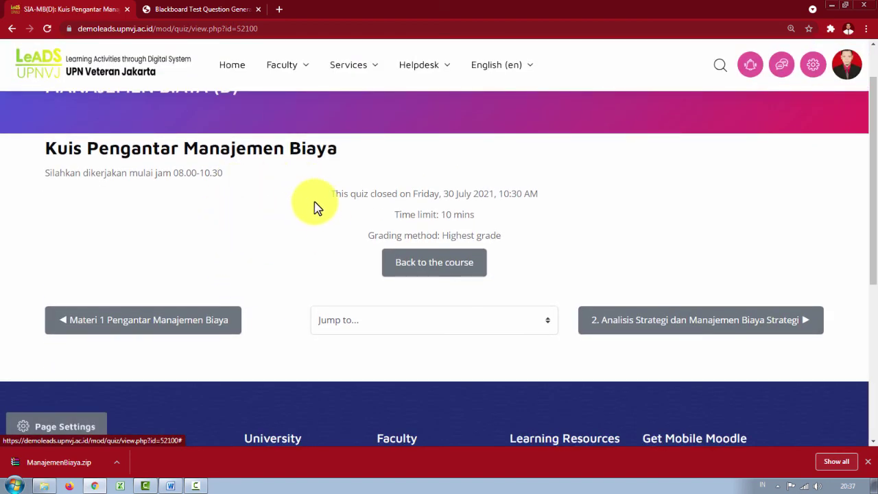
click(66, 426)
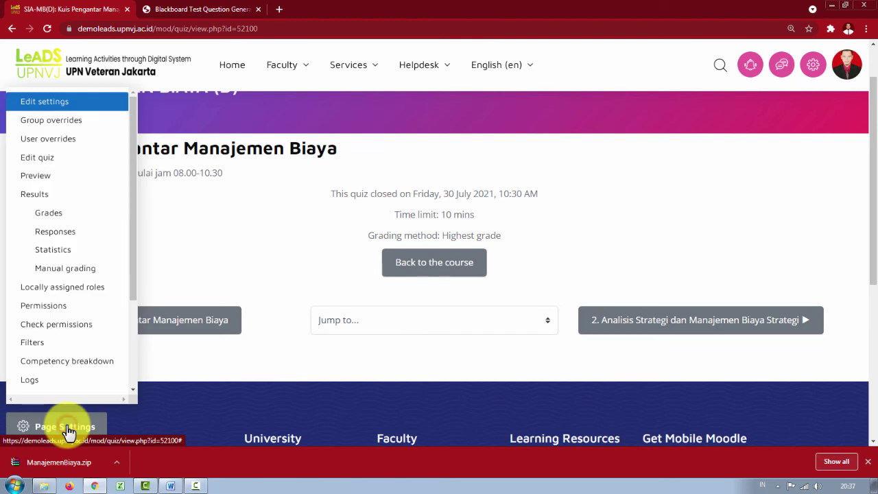
click(58, 179)
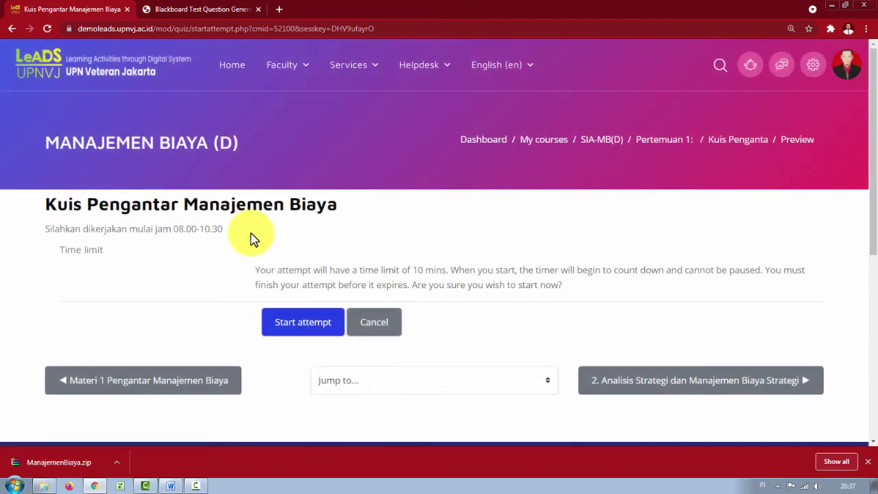
scroll(288, 254, down, 3)
click(312, 217)
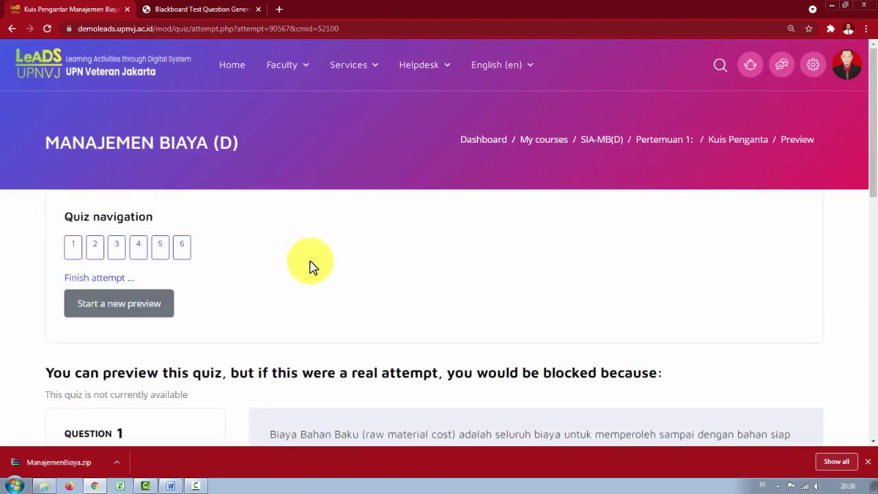
Answer question 1 about Biaya Bahan Baku with True and continue to the second question.
scroll(309, 266, down, 4)
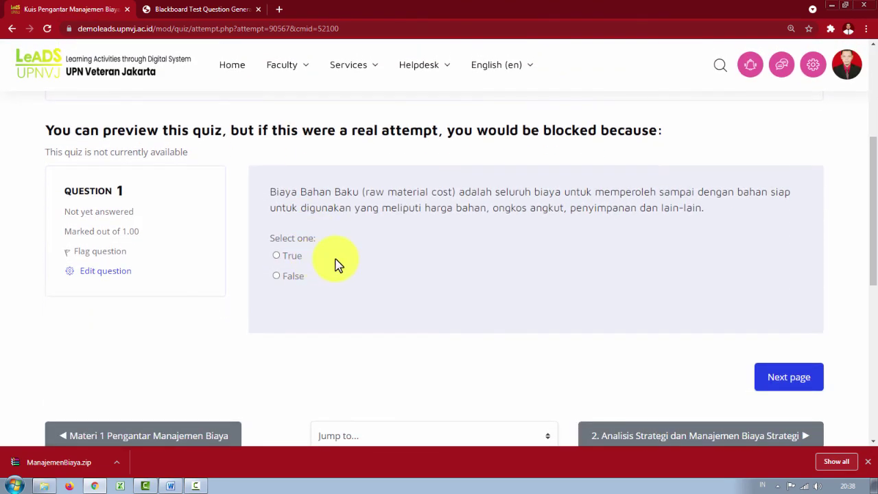
scroll(336, 264, up, 1)
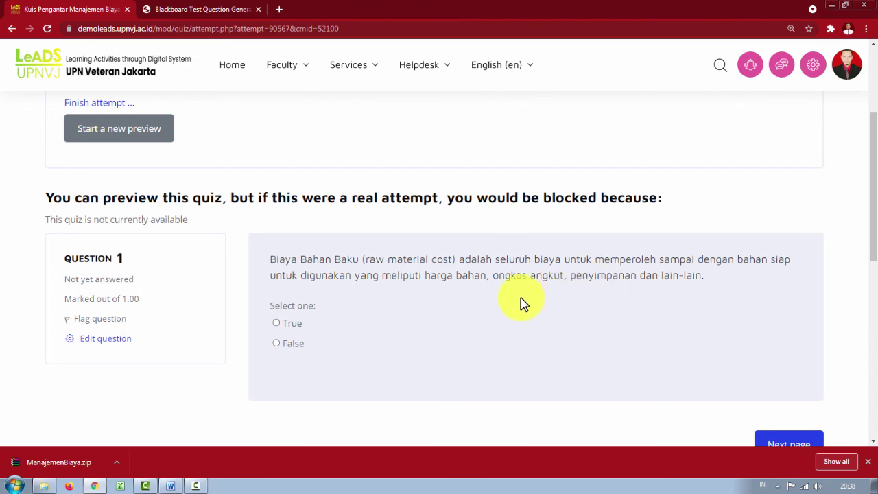
click(276, 323)
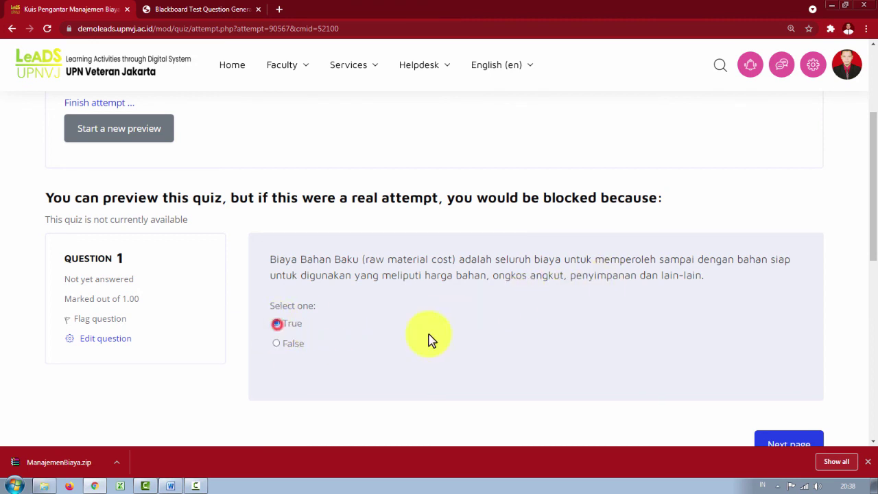
scroll(750, 378, down, 2)
click(798, 330)
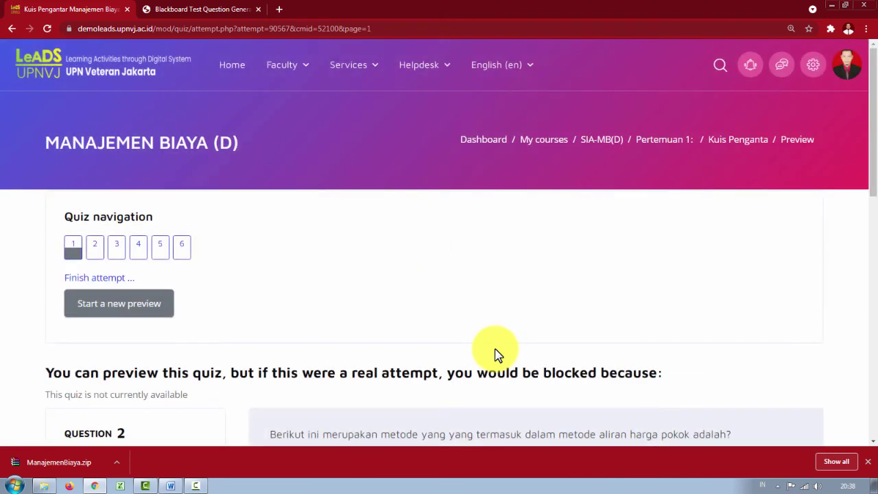
Answer question 2 with Metode harga standar, Metode mutasi persediaan and Metode harga pasar, and continue to the third question.
scroll(498, 355, down, 3)
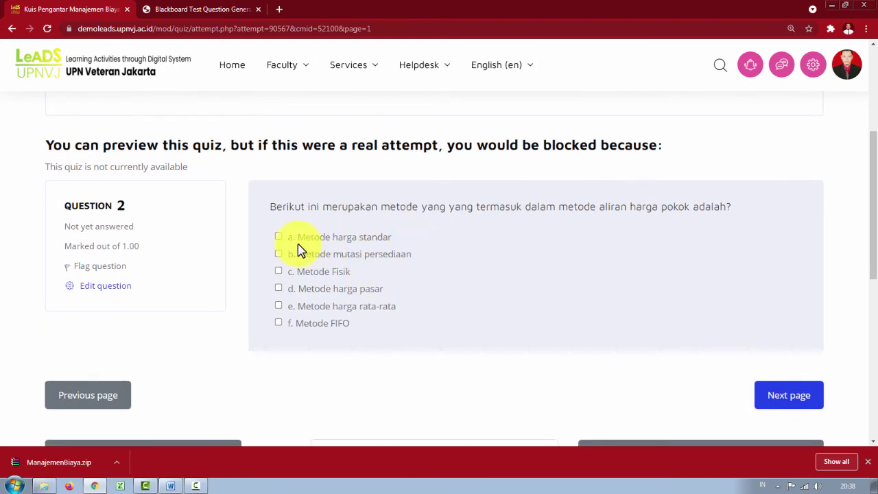
click(274, 237)
click(279, 254)
click(278, 289)
click(780, 397)
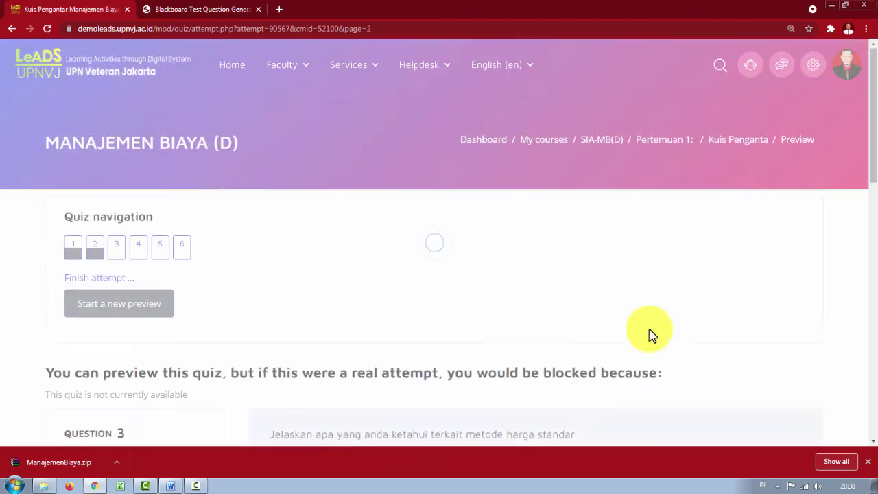
Answer question 3 about metode harga standar with "Harga standar adalah................" and continue to the fourth question.
scroll(525, 318, down, 3)
scroll(527, 313, down, 1)
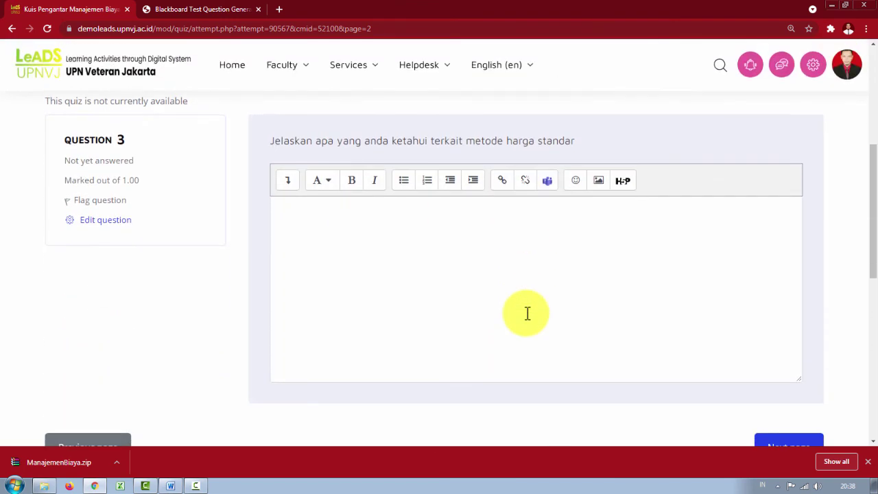
click(410, 247)
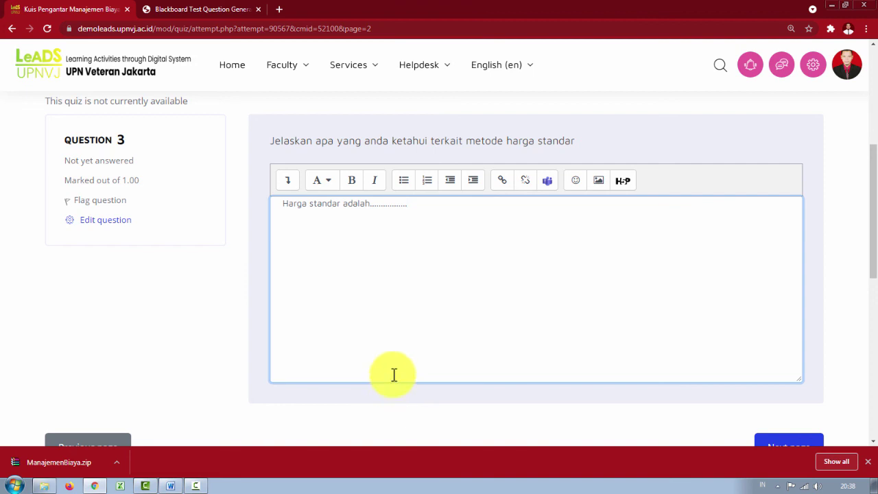
scroll(510, 279, down, 2)
scroll(528, 307, up, 4)
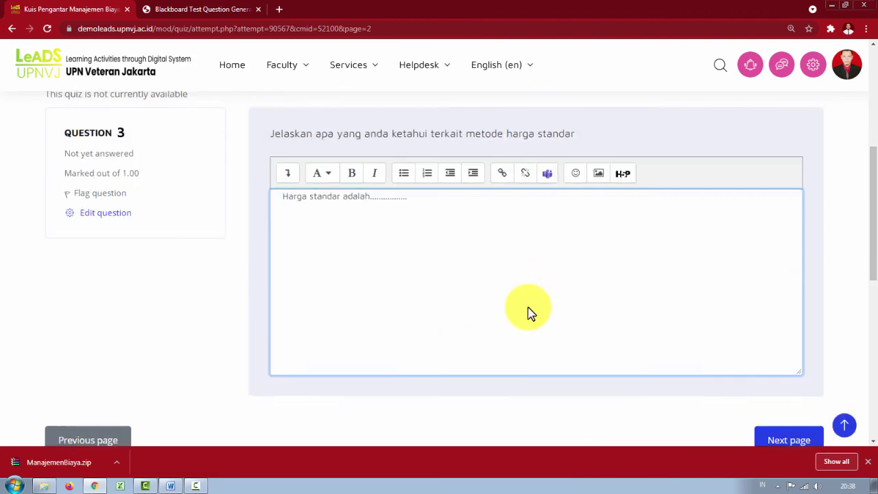
scroll(527, 307, down, 2)
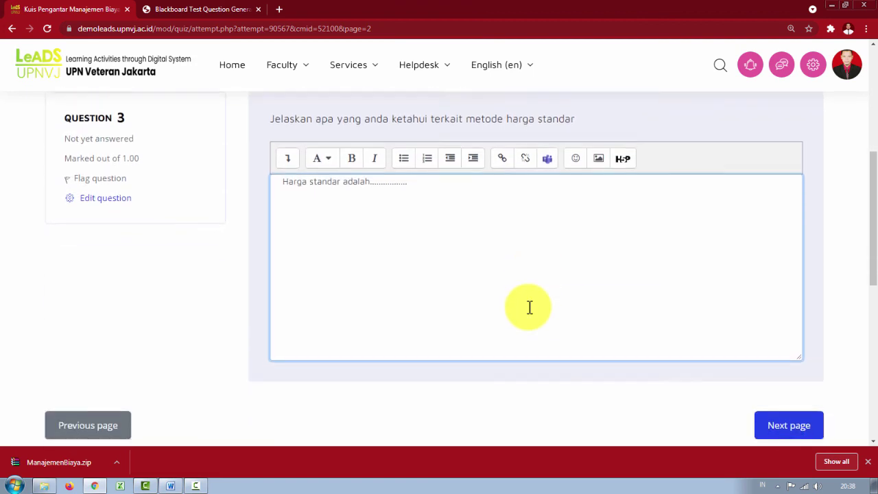
click(789, 425)
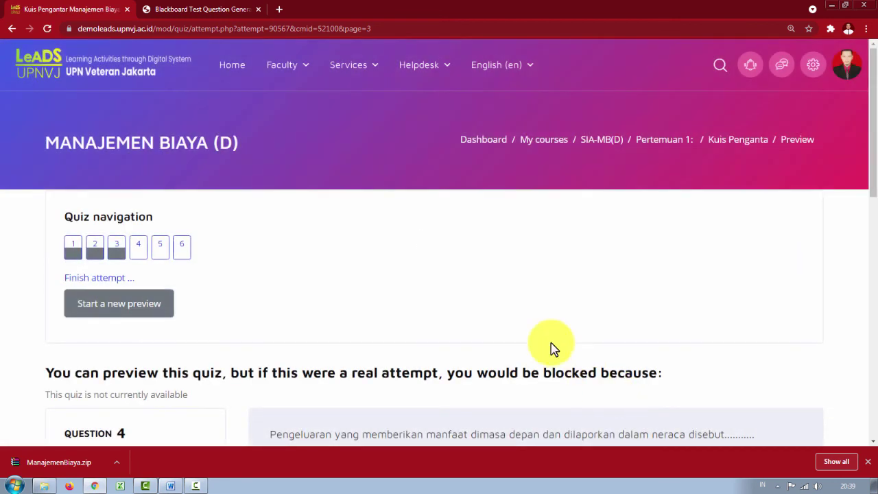
Answer question 4 with "capital expenditure" and continue to the fifth question.
scroll(533, 336, down, 3)
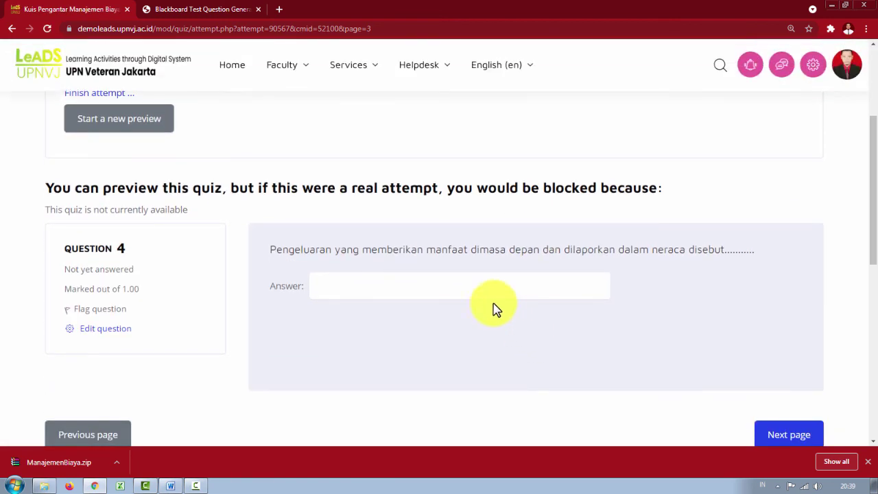
click(330, 280)
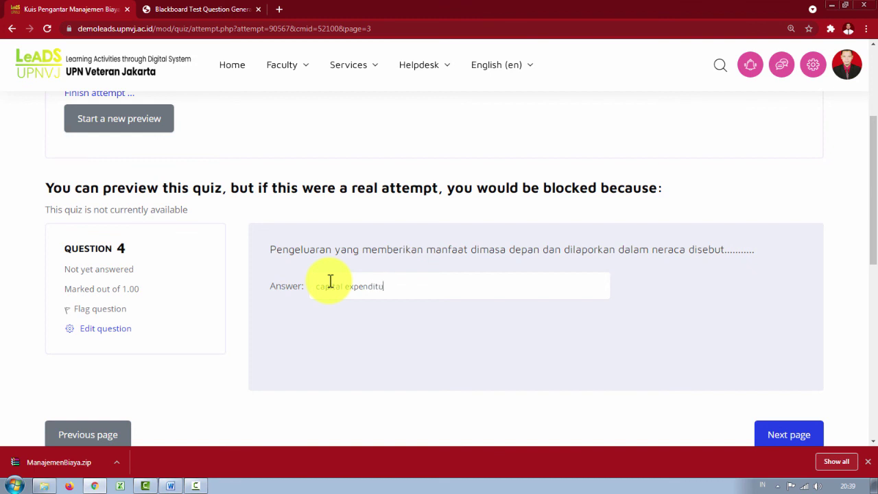
click(329, 282)
scroll(617, 315, down, 2)
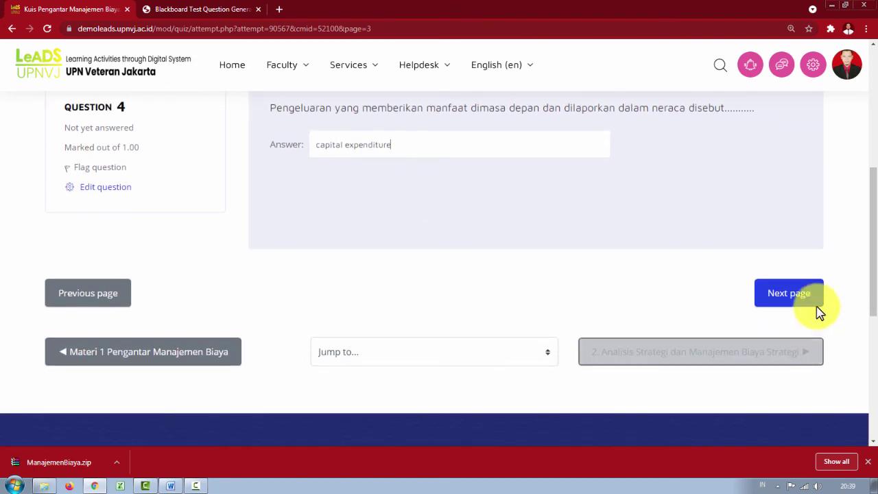
click(795, 291)
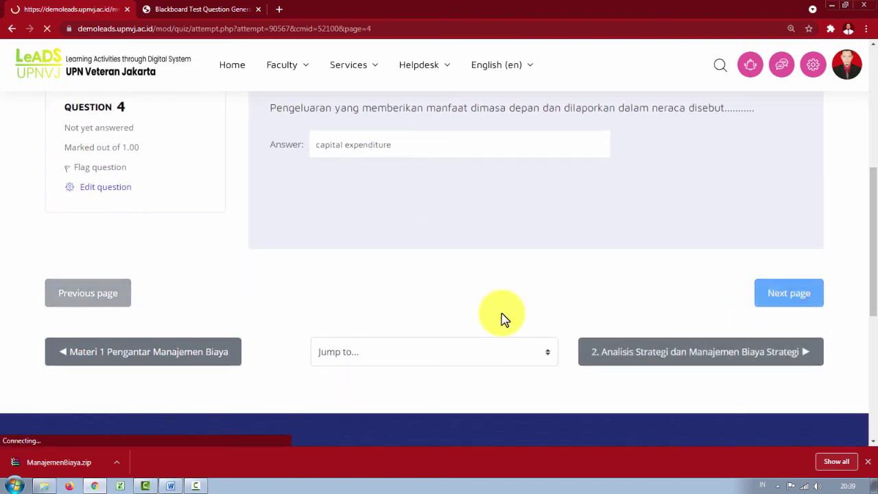
Answer question 5 with Incentive wage plan and continue to the sixth question.
scroll(372, 313, down, 3)
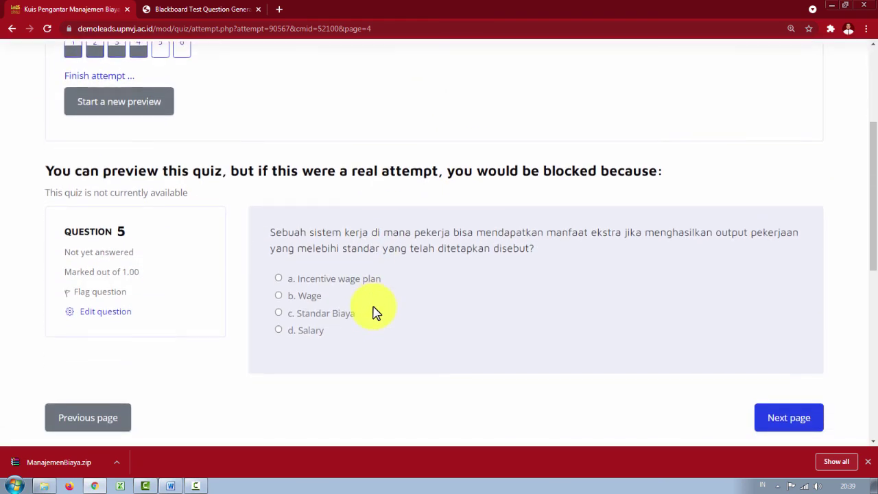
click(279, 279)
click(782, 423)
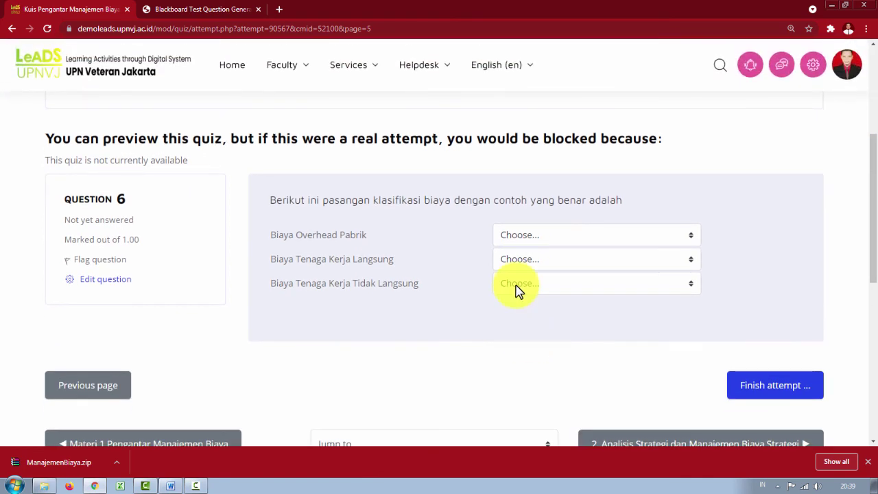
In question 6, match Overhead Pabrik with Beban Listrik Air dan Telpon, Tenaga Kerja Langsung with Karyawan Departemen Produksi, and Tidak Langsung with Karyawan Administrasi.
click(622, 238)
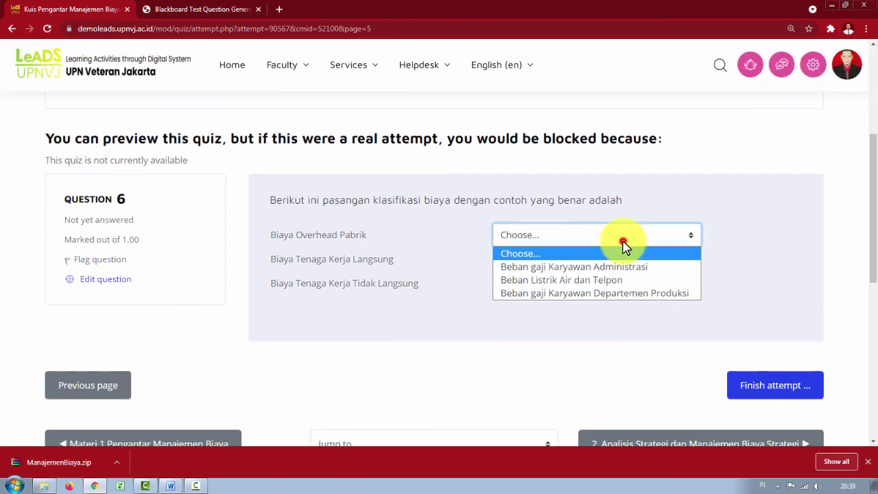
click(466, 340)
click(570, 237)
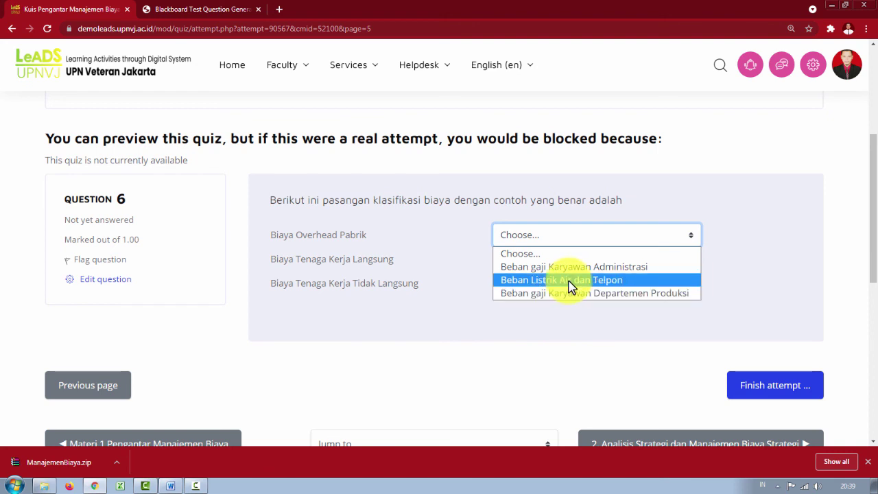
click(568, 280)
click(566, 260)
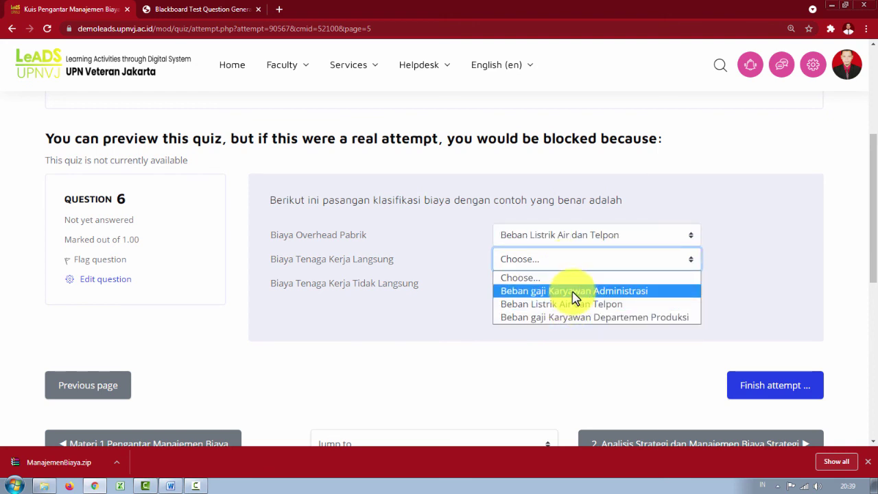
click(571, 317)
click(566, 282)
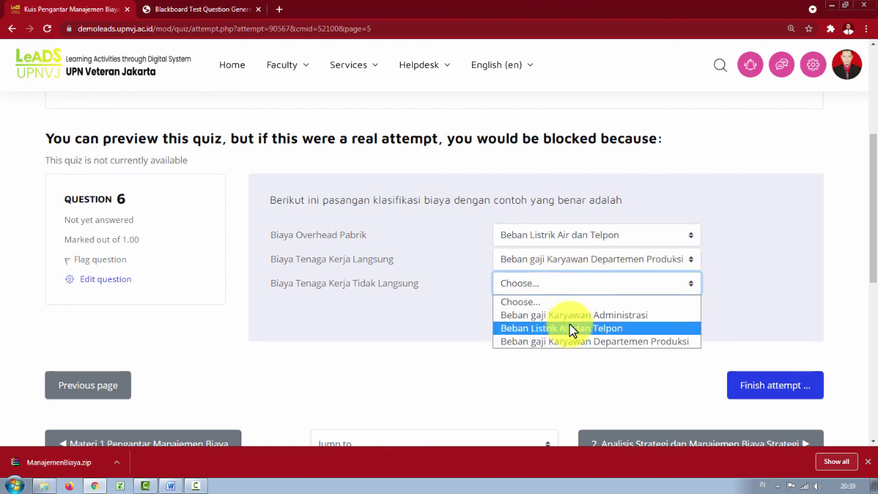
click(571, 318)
Finish the preview attempt and submit all answers for grading, confirming the submission.
click(774, 384)
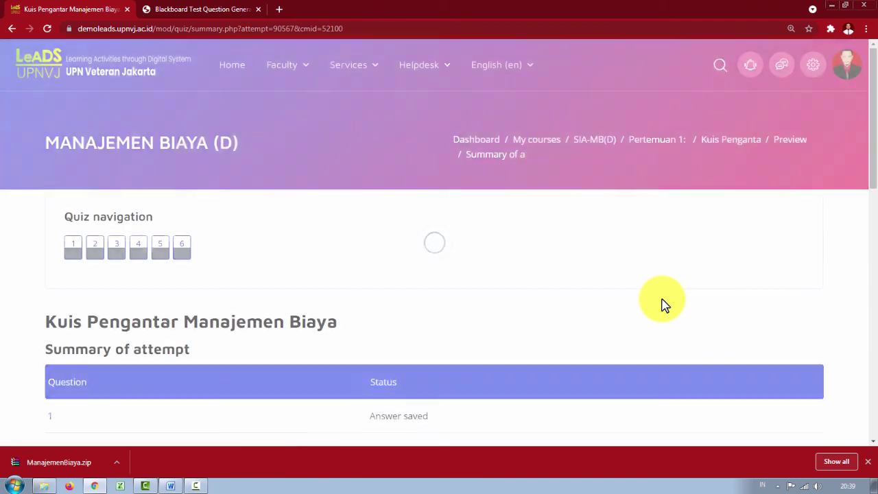
scroll(563, 277, down, 5)
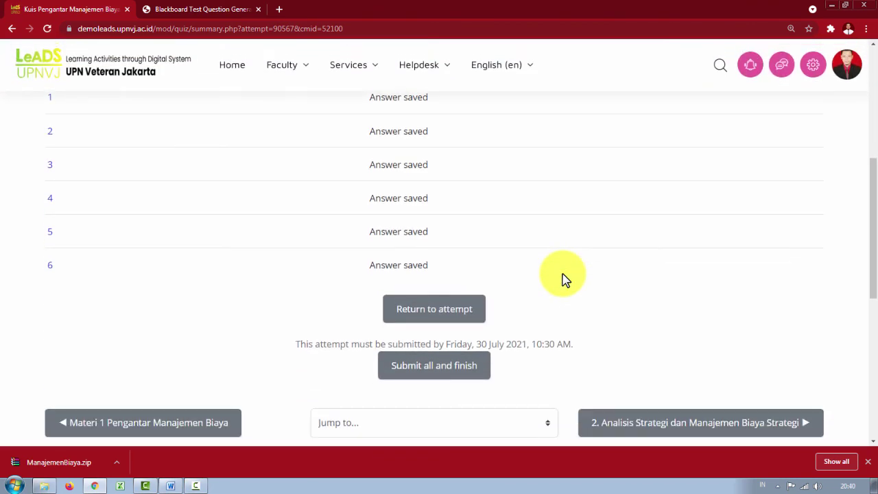
click(453, 371)
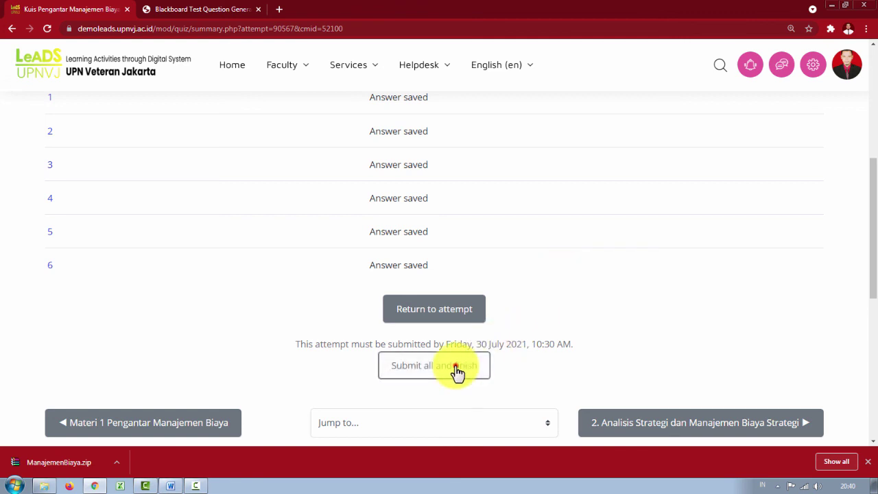
click(430, 338)
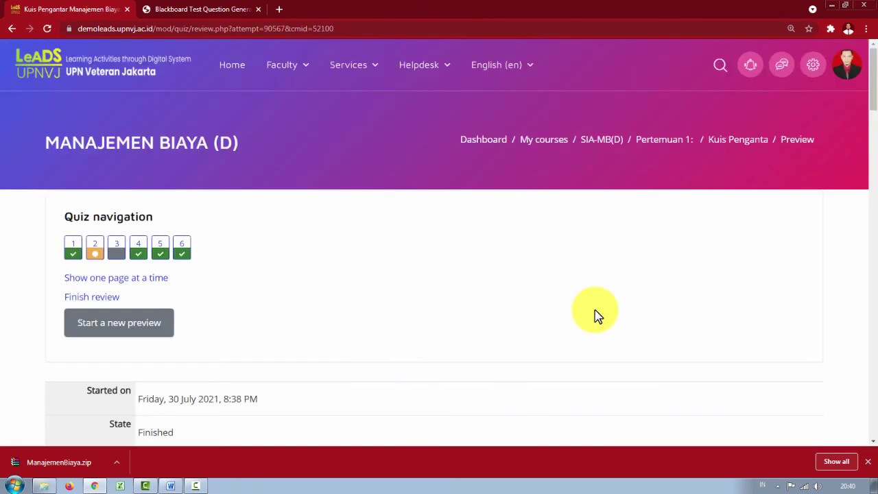
Examine the marks and feedback for all six questions in the attempt review, and return to the Pertemuan 1 section of the course.
scroll(596, 315, down, 2)
scroll(595, 316, down, 6)
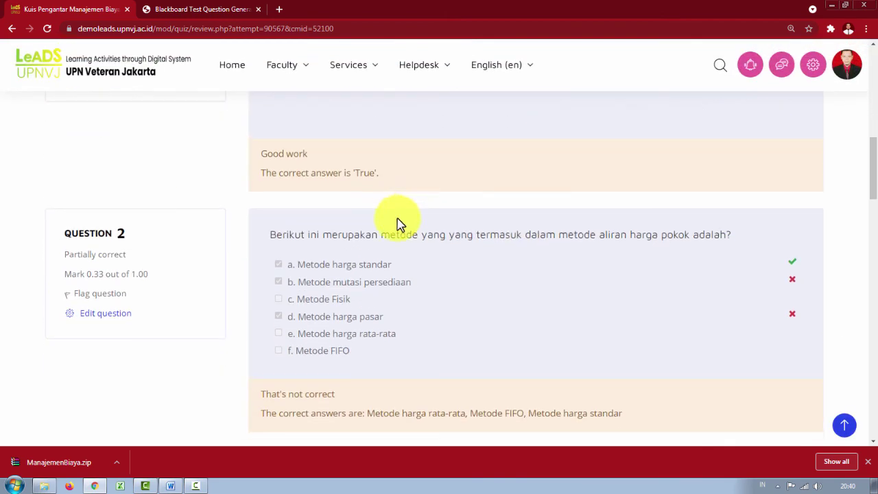
scroll(400, 225, up, 3)
scroll(366, 257, down, 3)
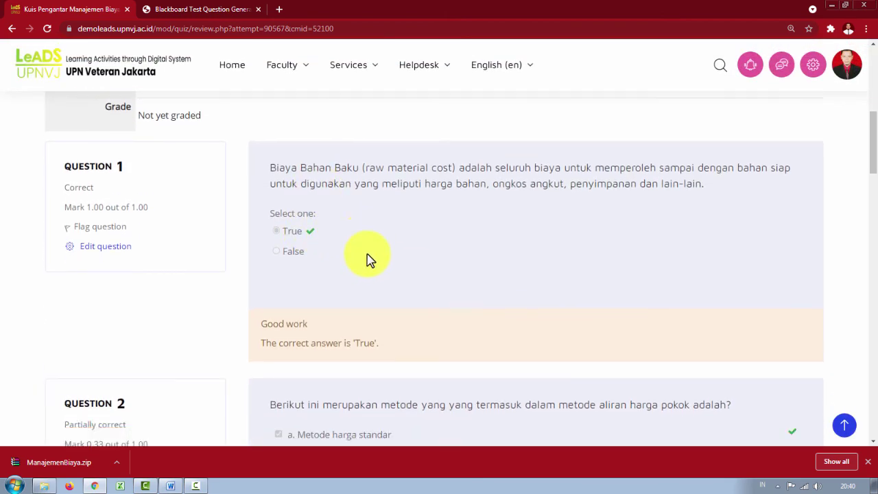
scroll(370, 256, down, 1)
scroll(434, 264, down, 5)
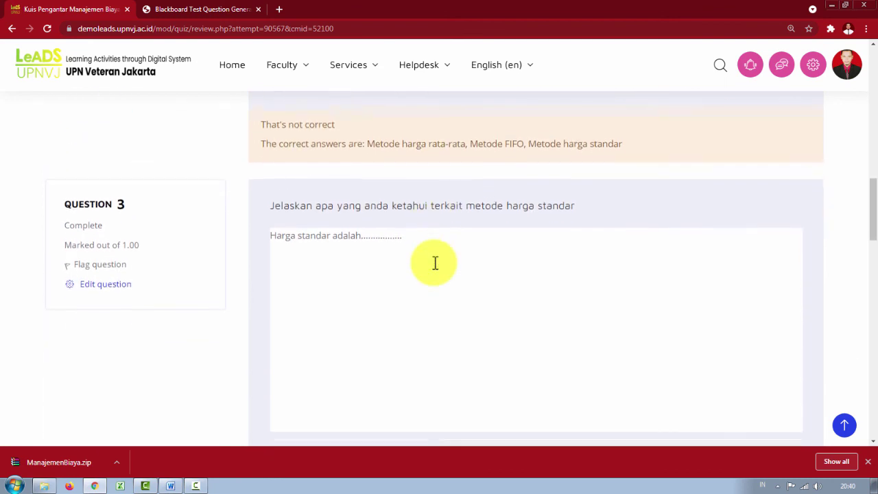
scroll(439, 247, up, 2)
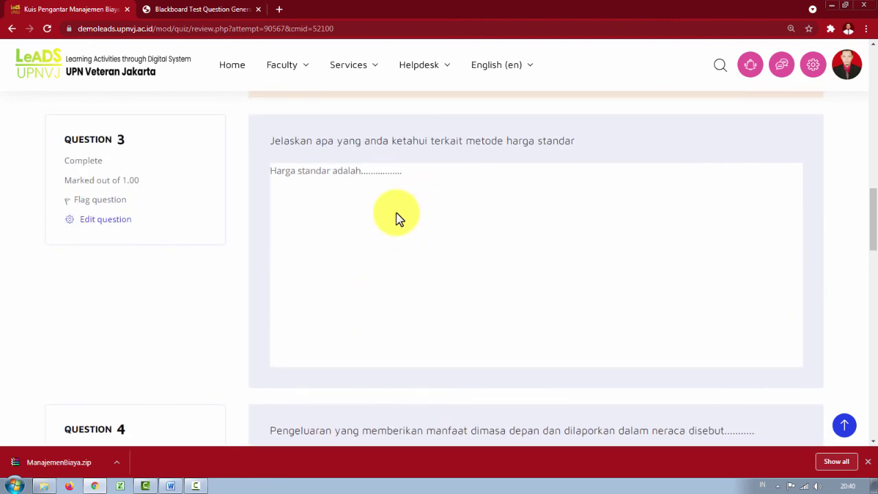
scroll(478, 260, down, 6)
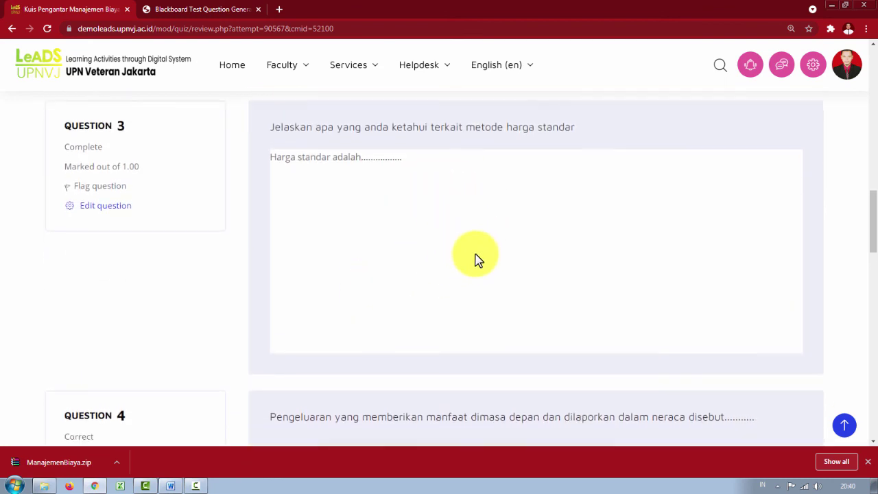
scroll(478, 259, down, 7)
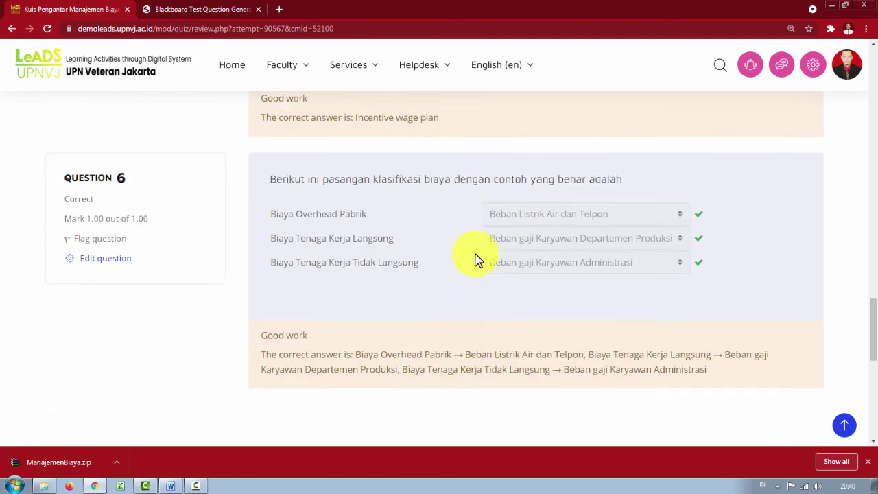
scroll(477, 259, up, 3)
scroll(478, 259, up, 20)
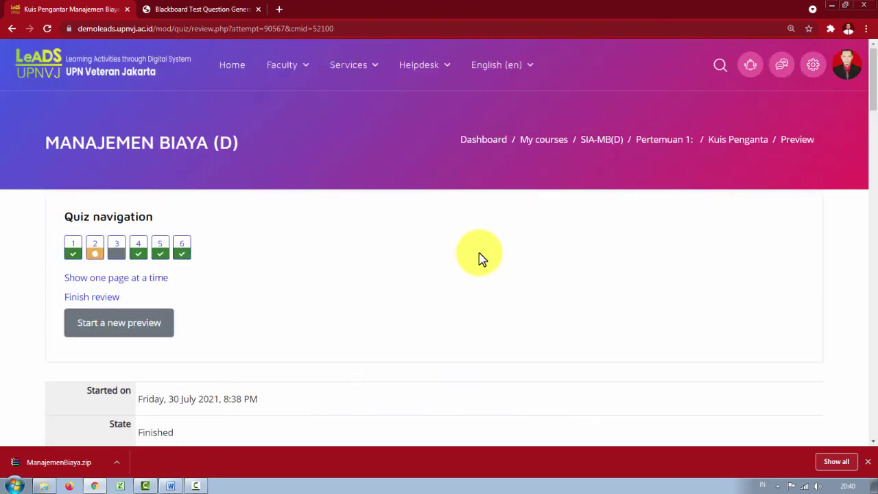
click(667, 142)
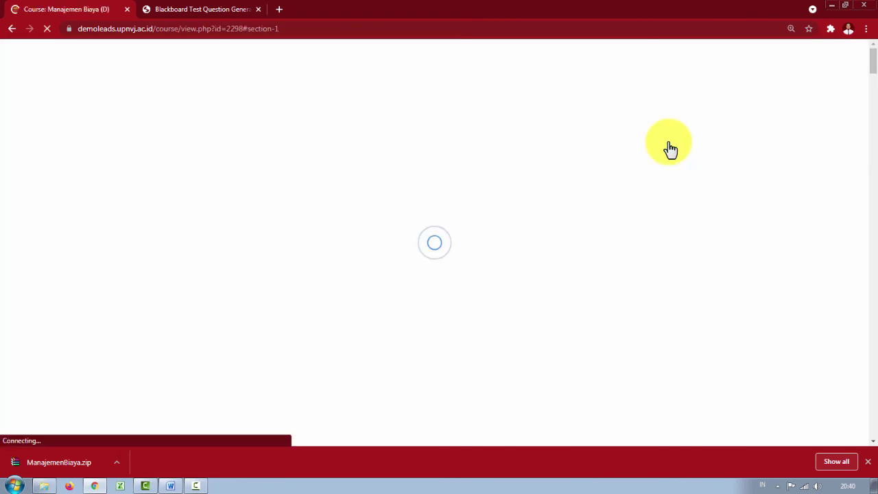